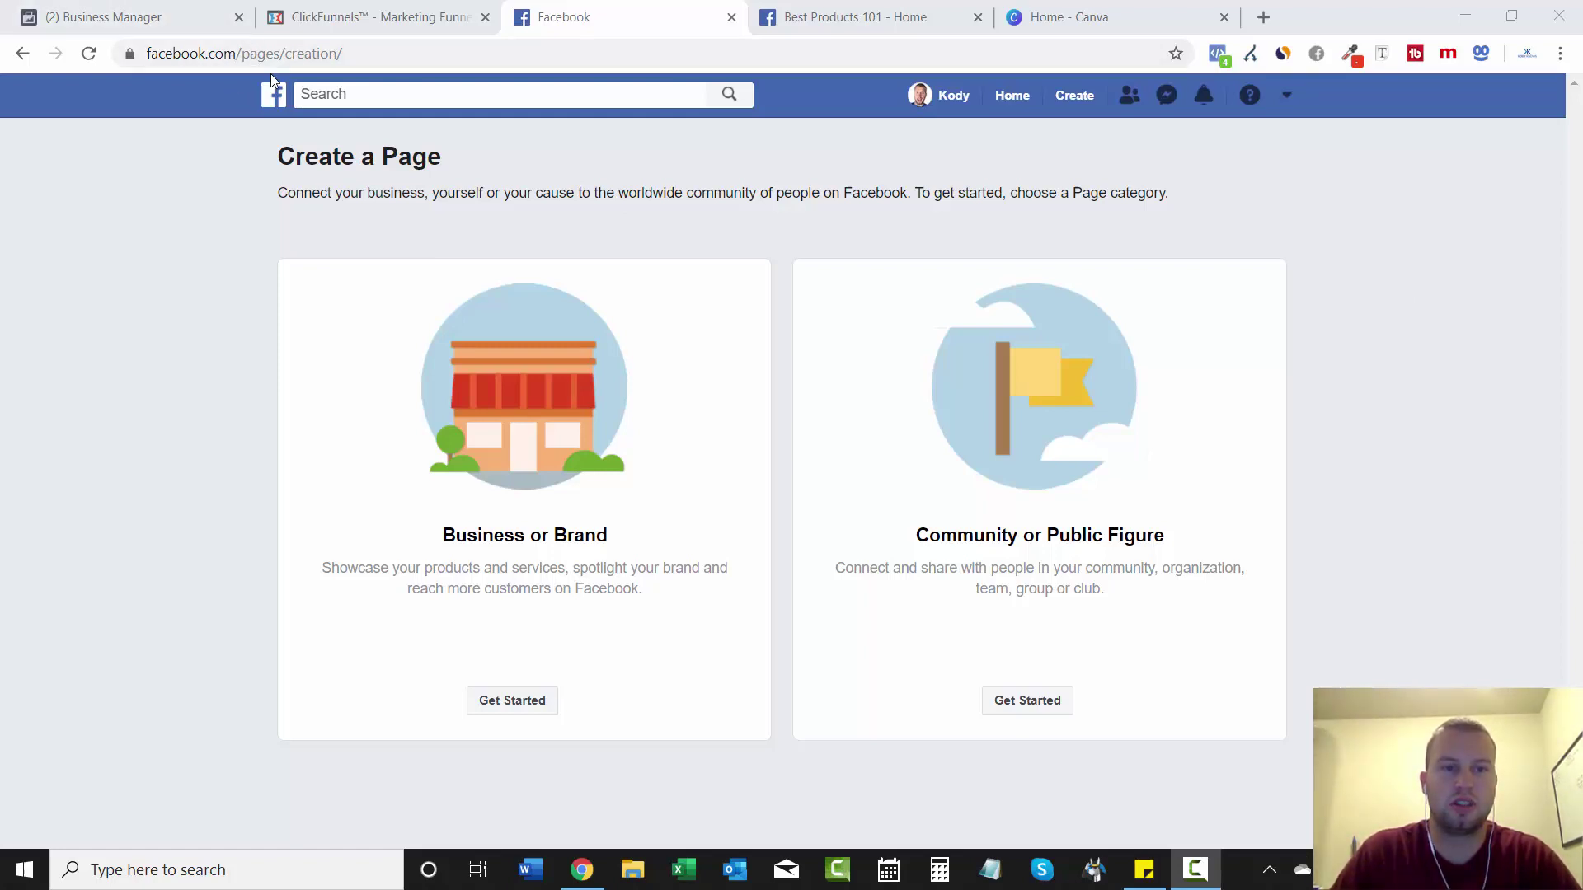
- Start a Business or Brand page, abandon the form, and switch to the Best Products 101 tab
{"action": "left_click", "coordinate": [512, 700]}
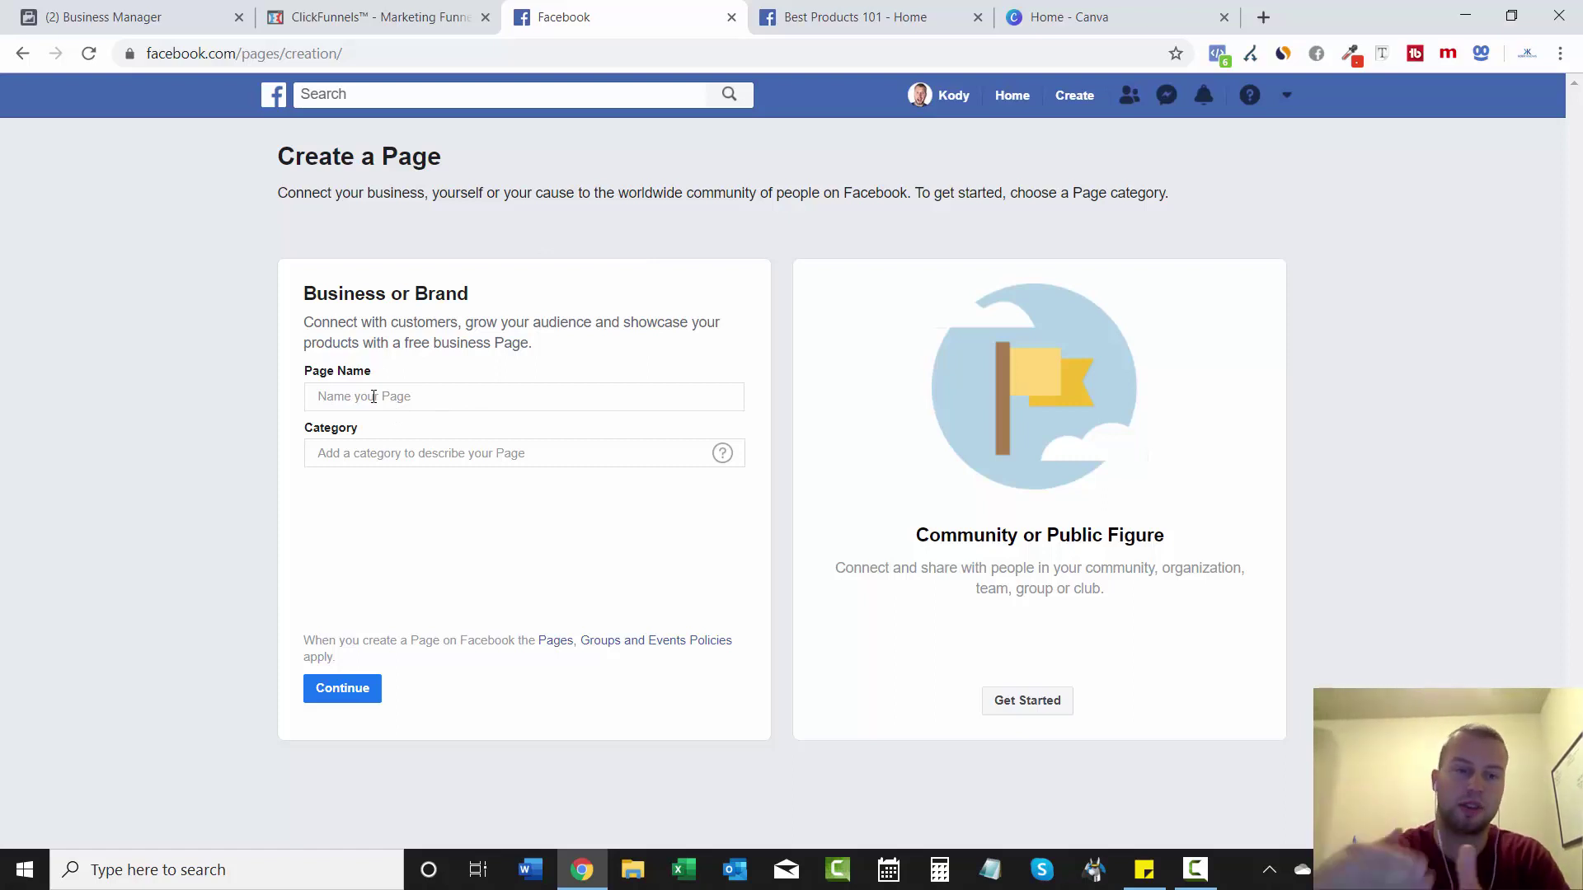
{"action": "left_click", "coordinate": [394, 453]}
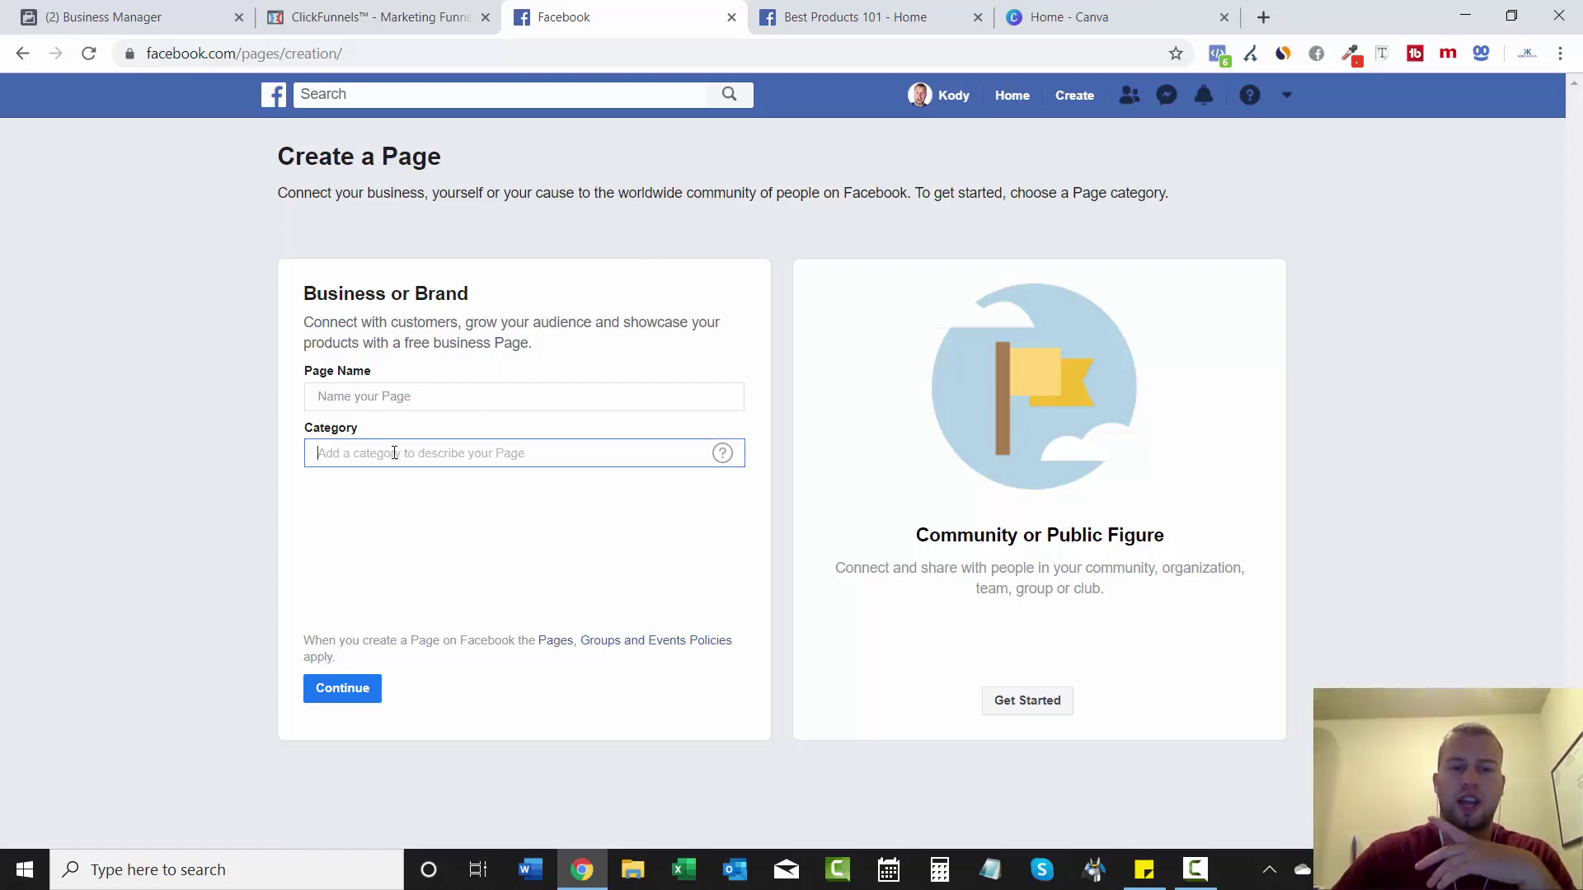
{"action": "left_click", "coordinate": [235, 430]}
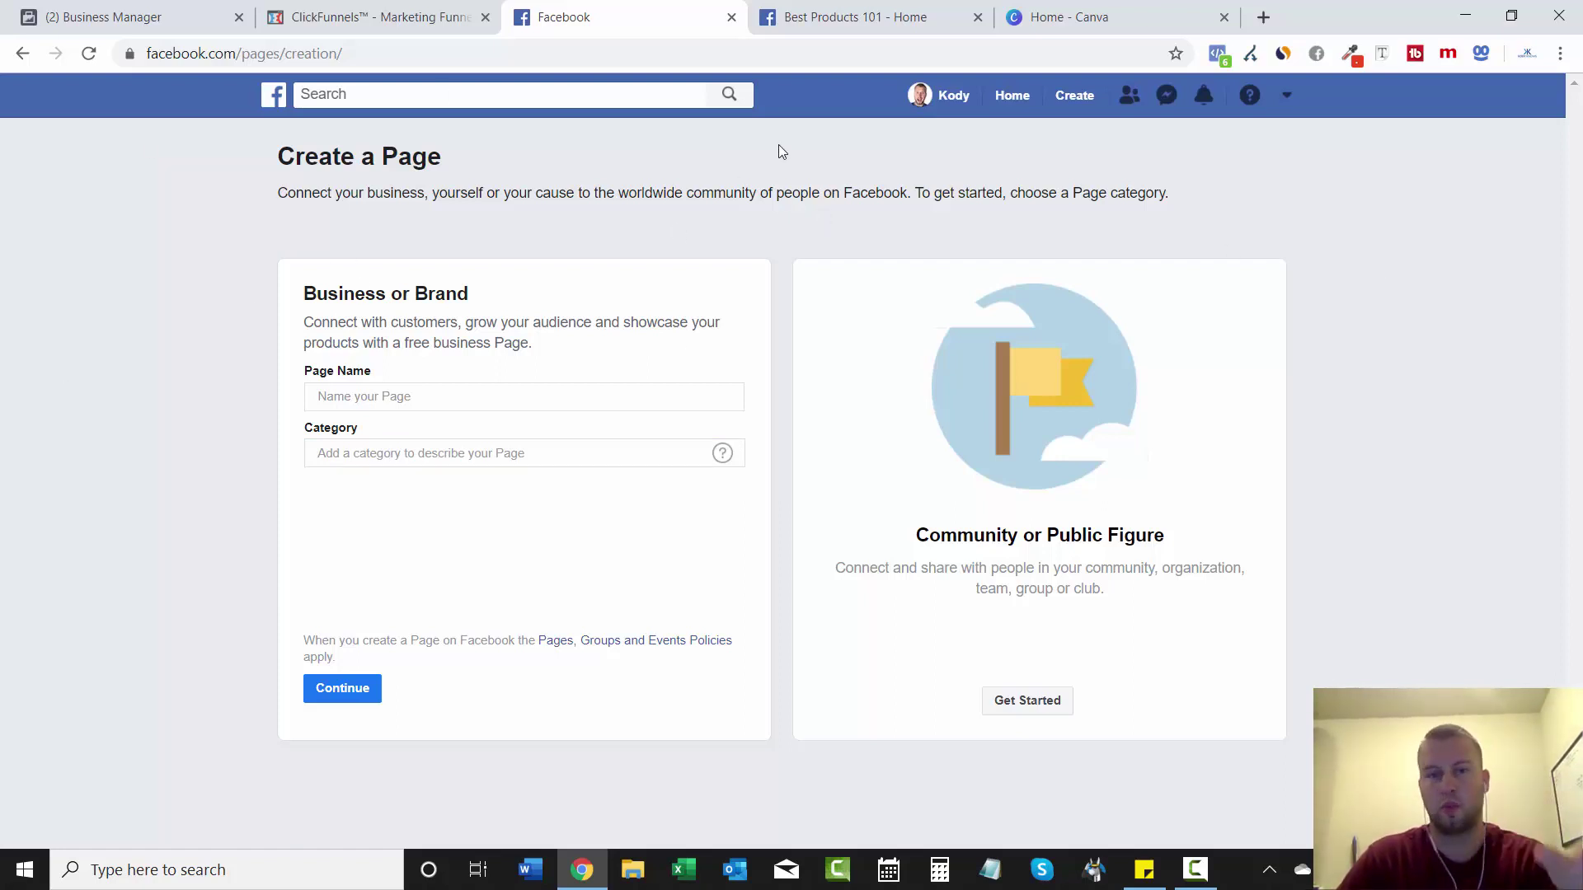
{"action": "left_click", "coordinate": [835, 23]}
- Close the page-creation tab and scroll through the Best Products 101 page, back to the top
{"action": "left_click", "coordinate": [730, 17]}
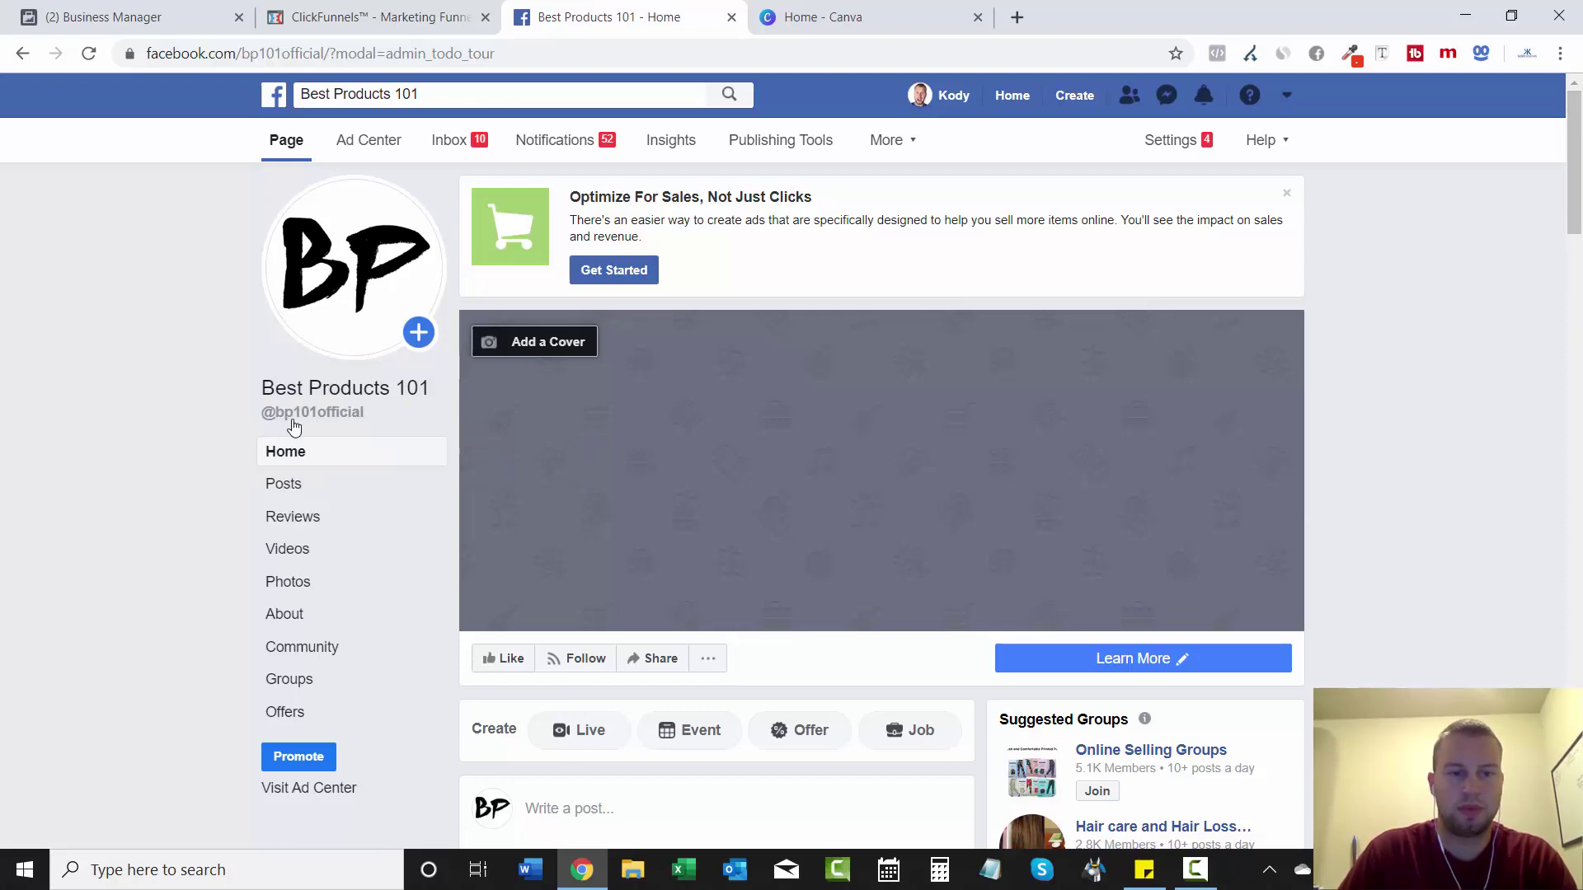
{"action": "left_click_drag", "start_coordinate": [1579, 210], "coordinate": [1579, 404]}
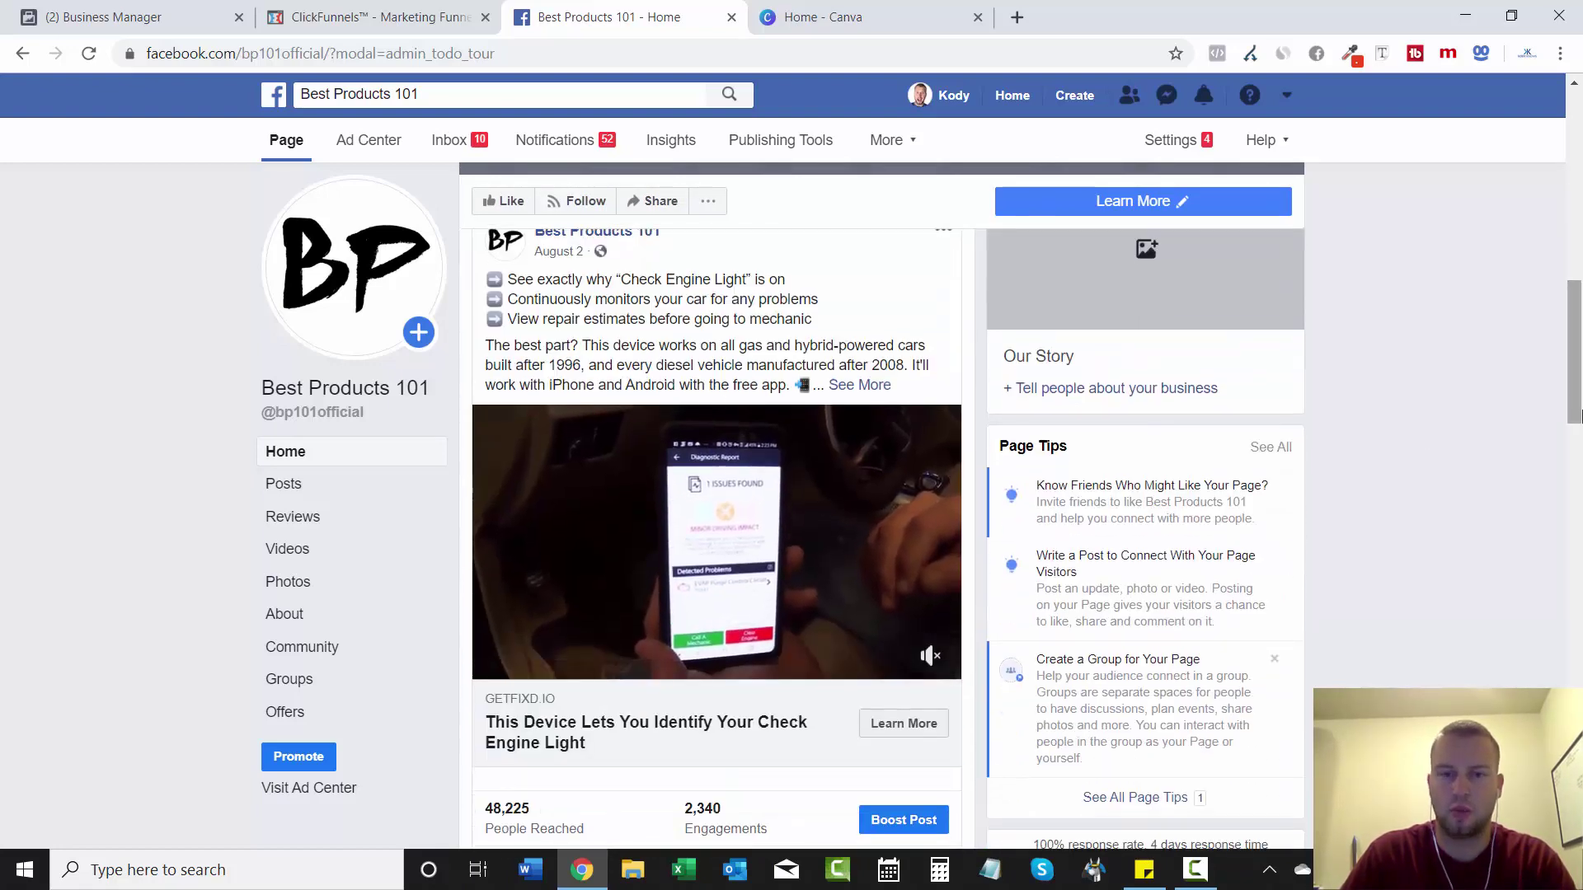
{"action": "scroll", "coordinate": [493, 588], "scroll_direction": "down", "scroll_amount": 1}
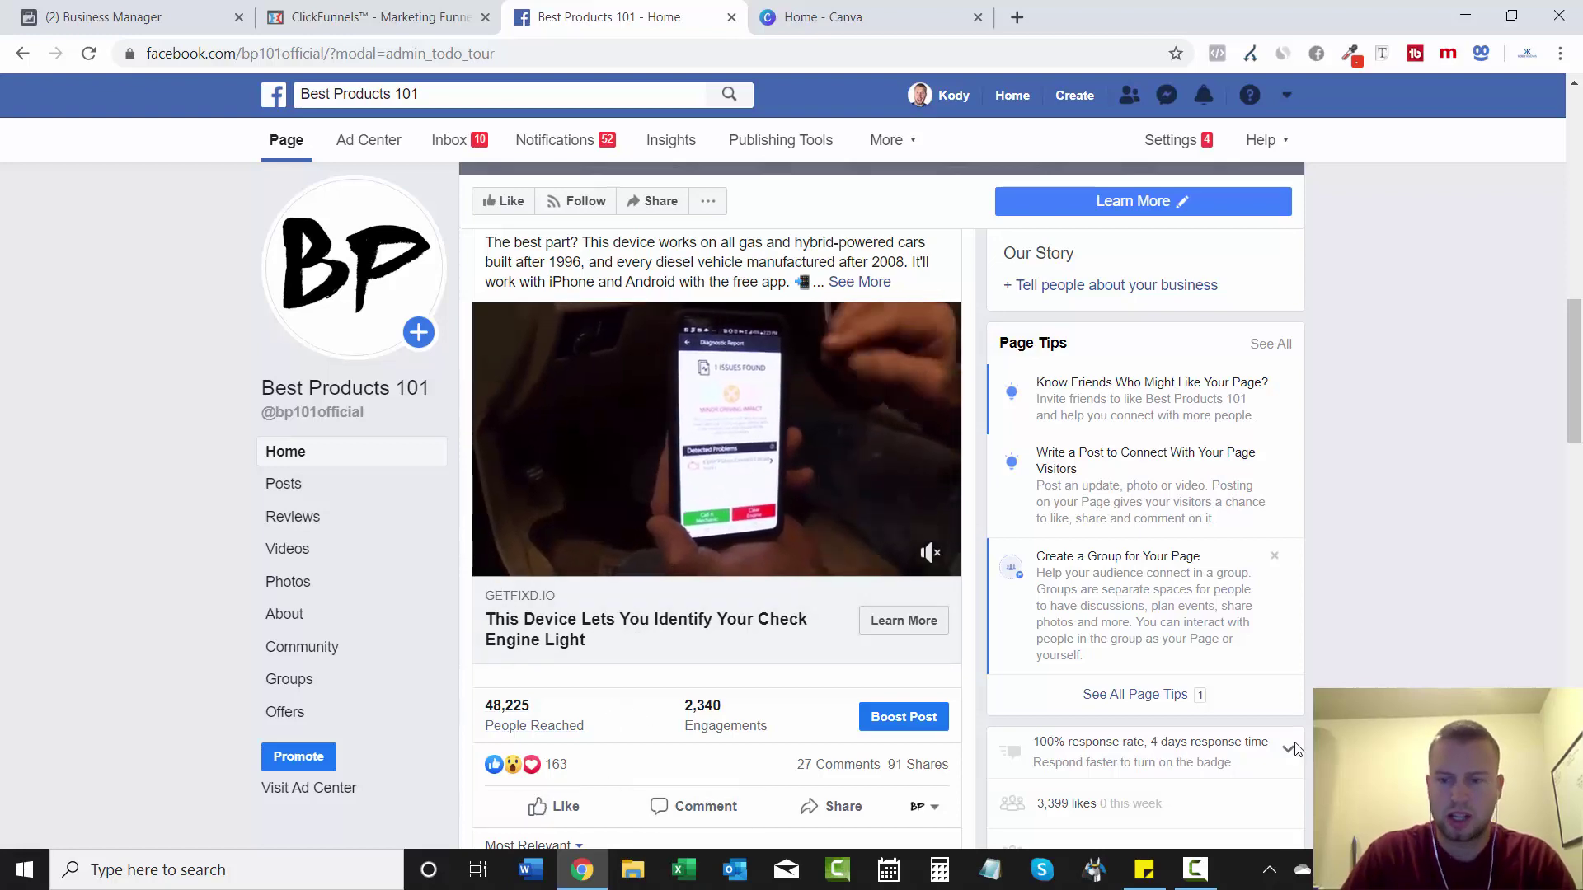
{"action": "scroll", "coordinate": [1559, 404], "scroll_direction": "up", "scroll_amount": 1}
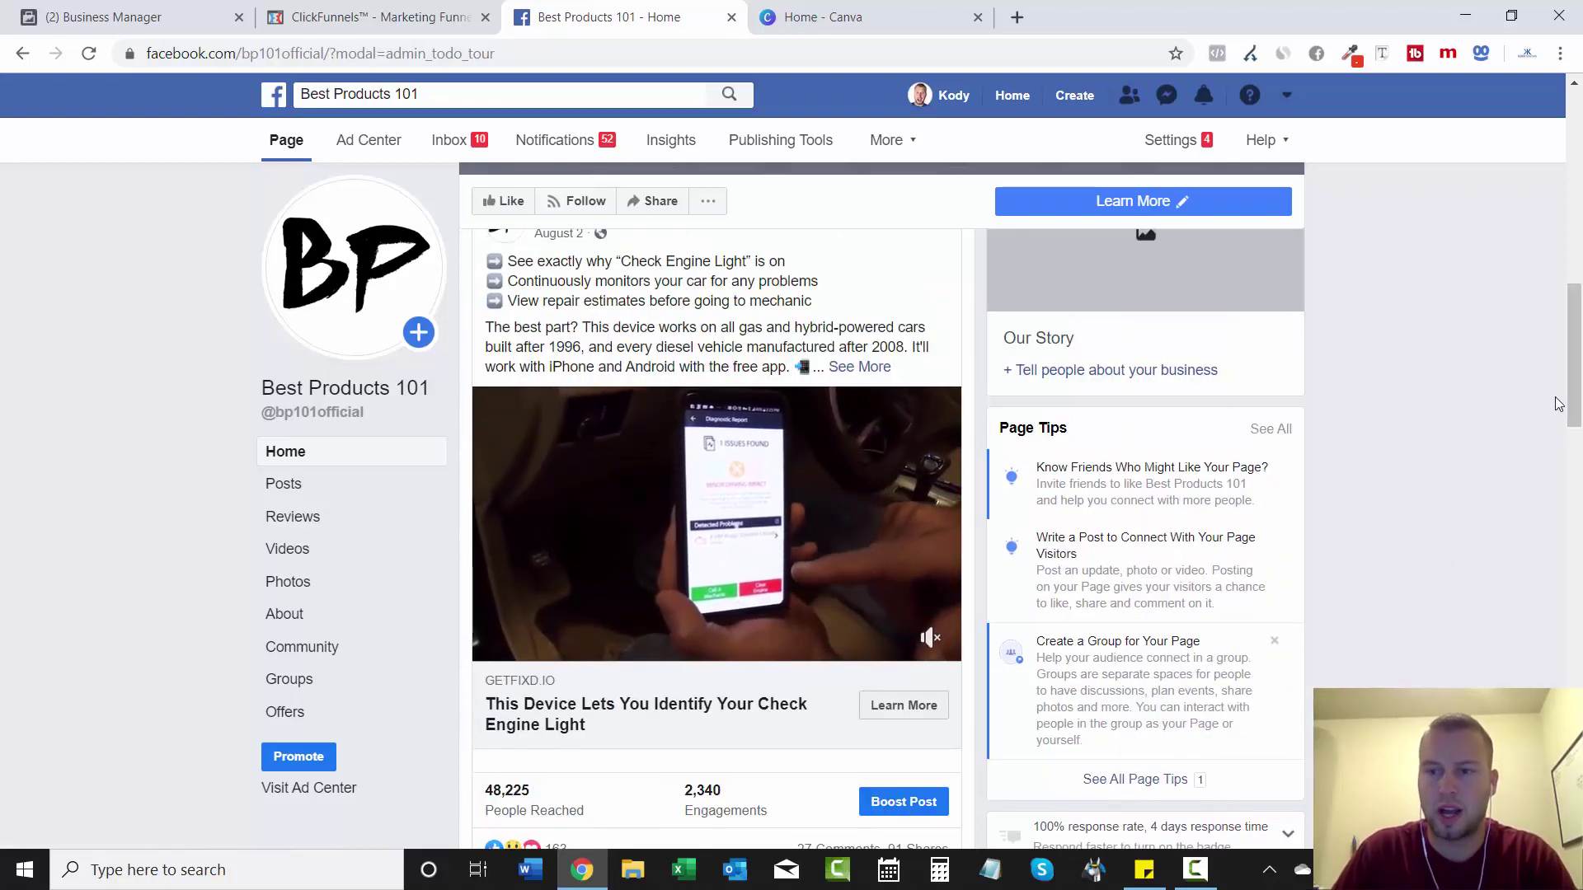
{"action": "left_click_drag", "start_coordinate": [1573, 386], "coordinate": [1579, 264]}
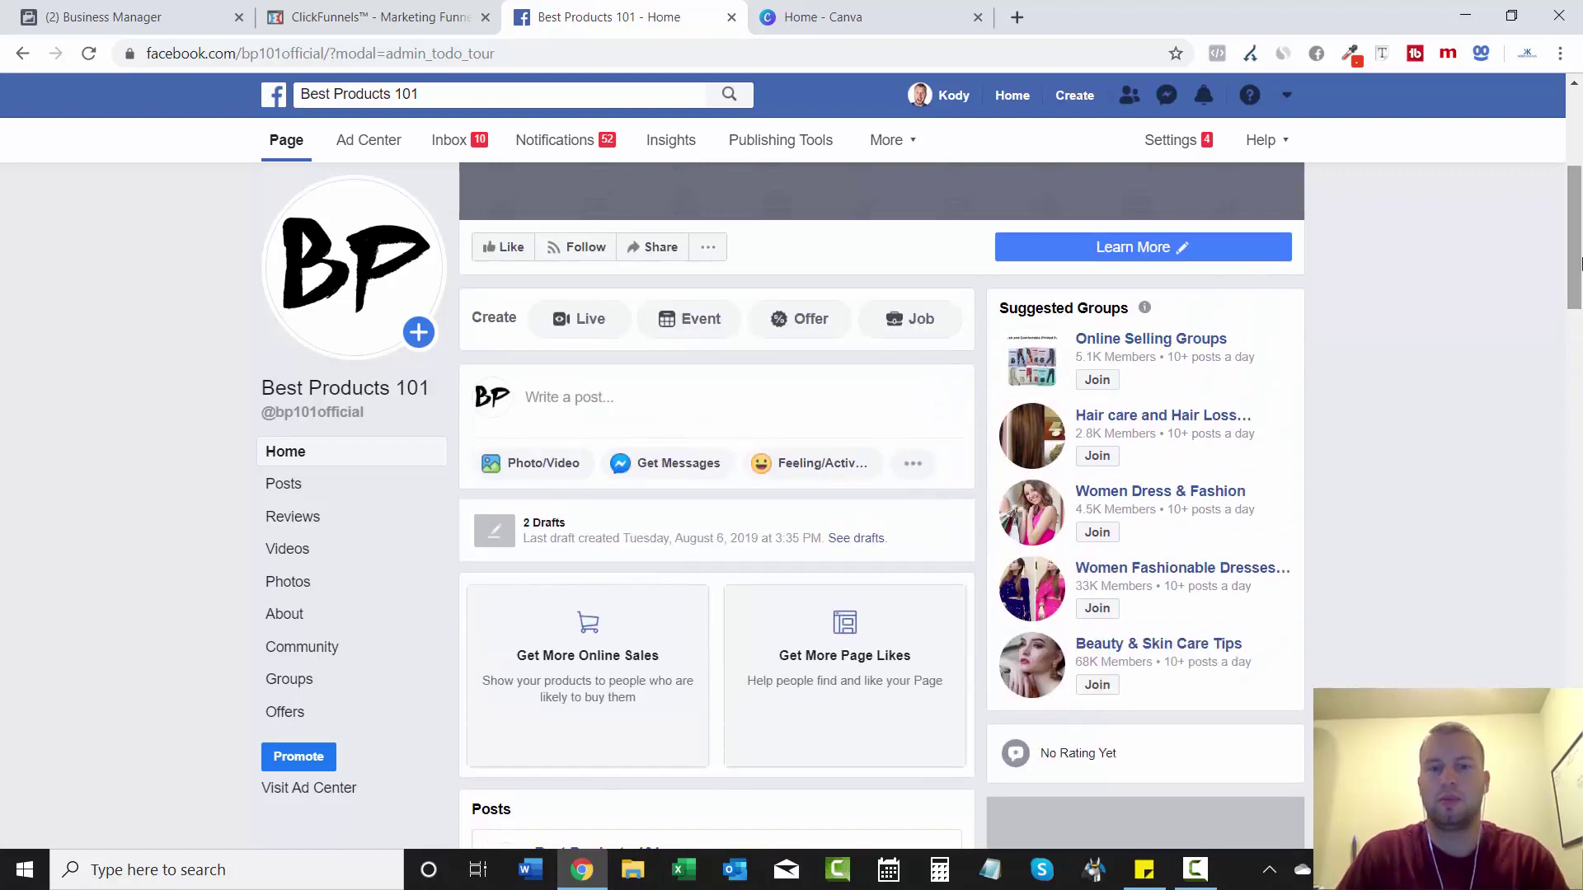
{"action": "scroll", "coordinate": [1563, 264], "scroll_direction": "up", "scroll_amount": 5}
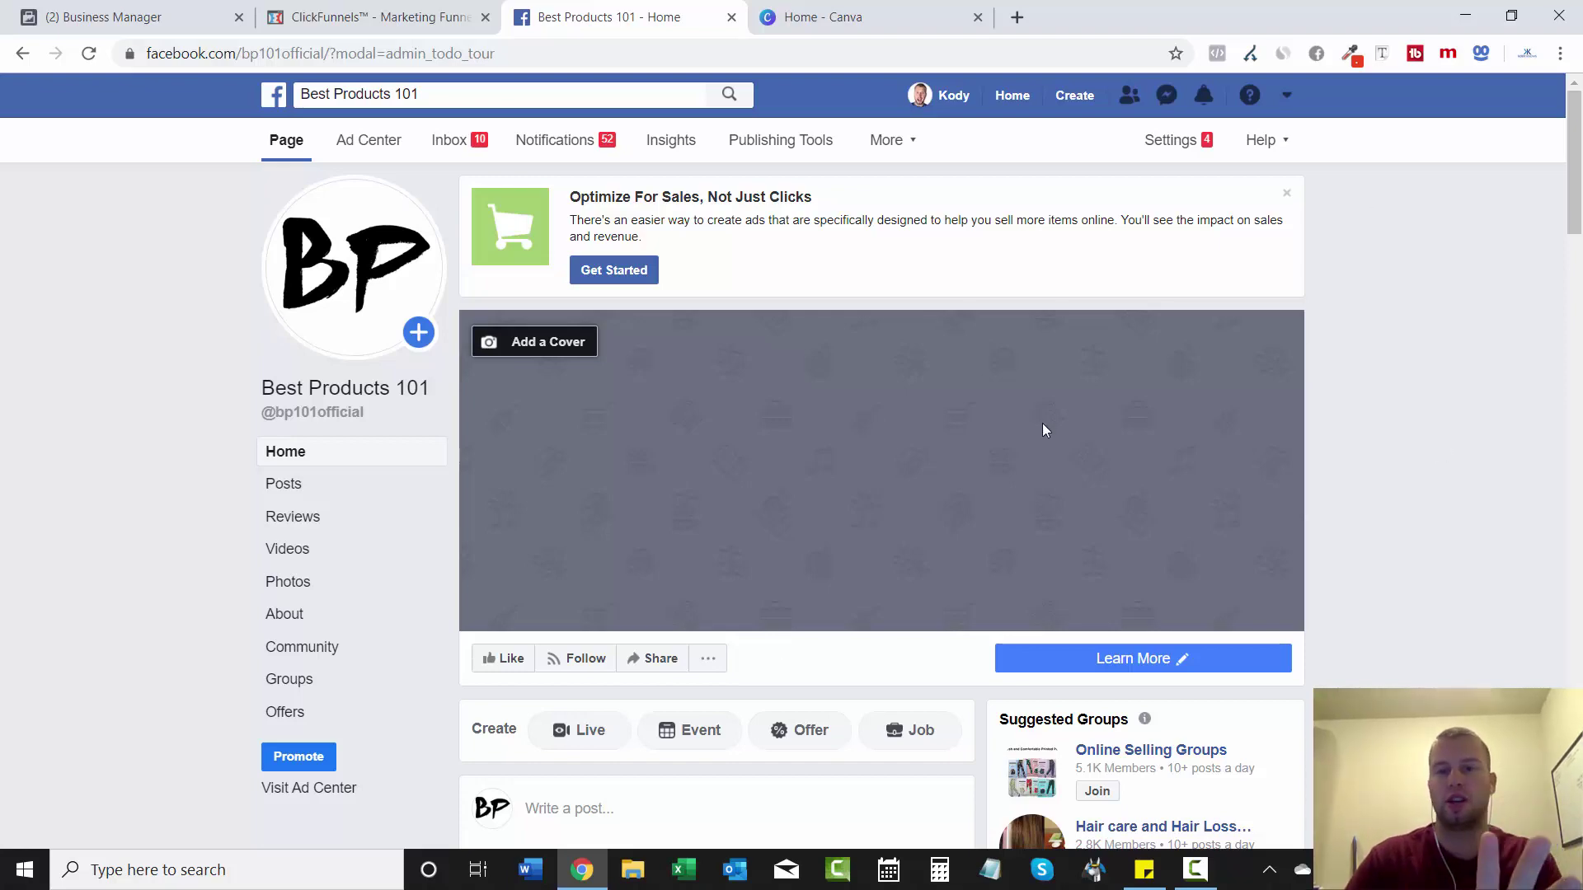
- In page settings, toggle the Profanity Filter to Off and back to Strong, then save
{"action": "left_click", "coordinate": [1175, 141]}
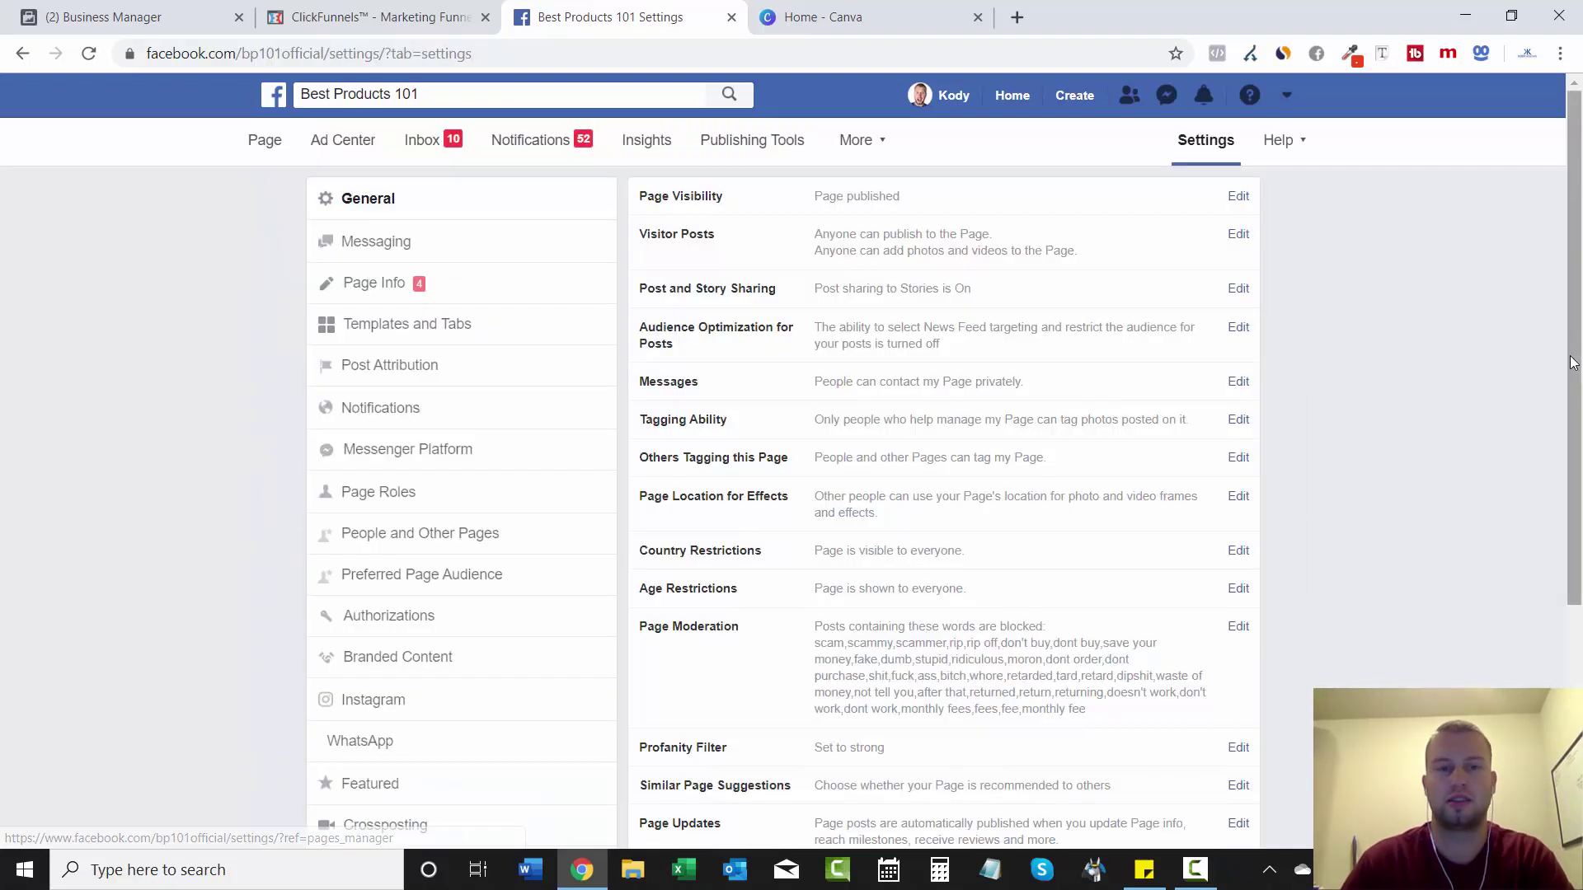
{"action": "left_click_drag", "start_coordinate": [1572, 363], "coordinate": [1579, 559]}
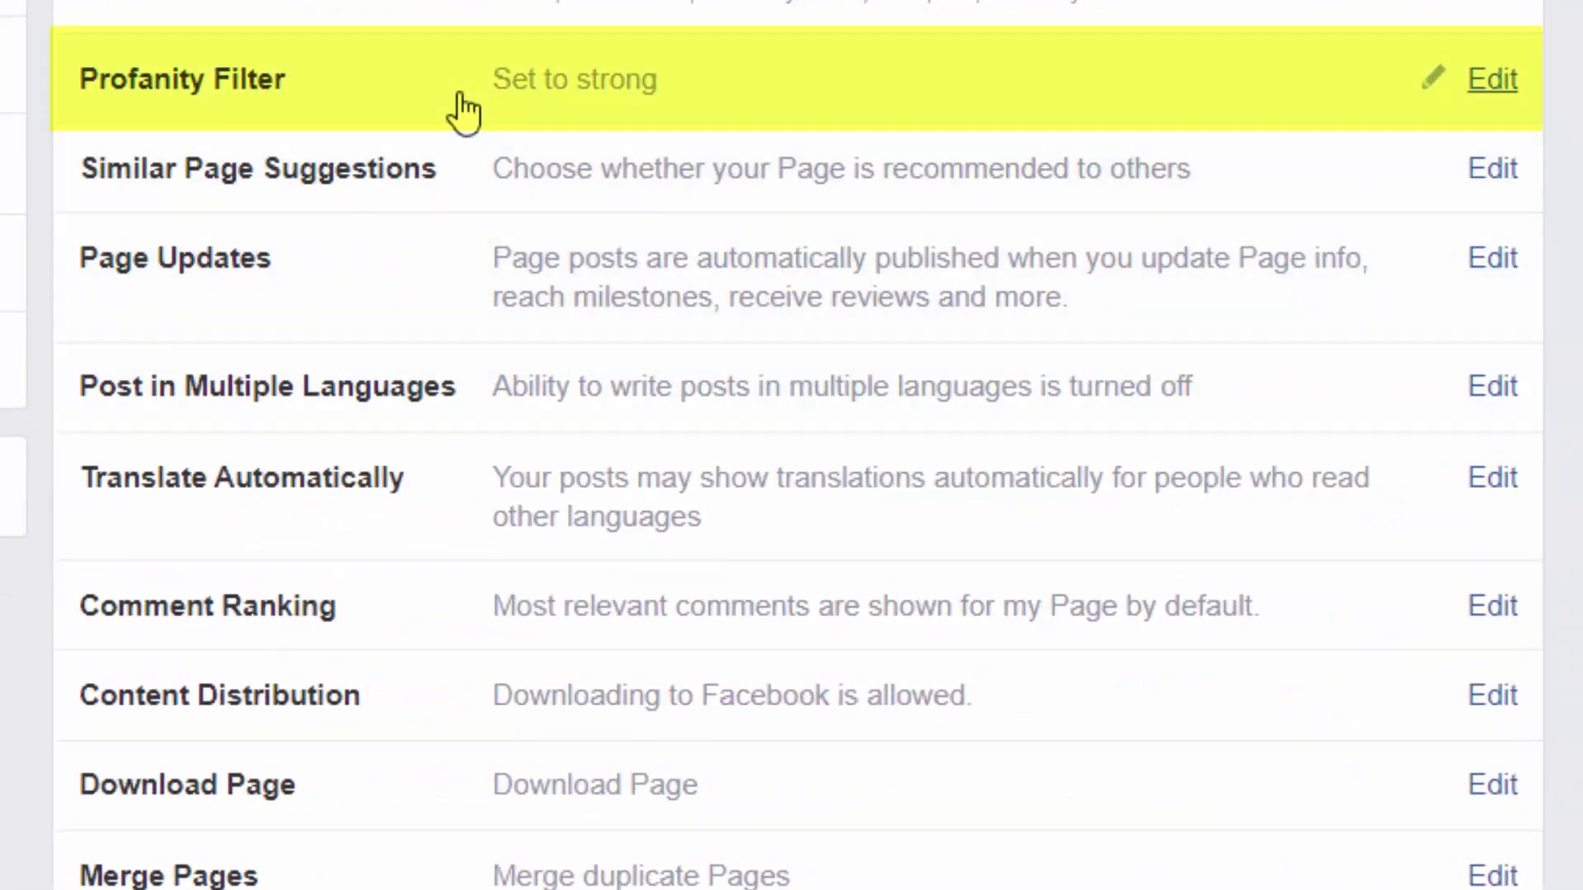
{"action": "left_click", "coordinate": [505, 92]}
{"action": "left_click", "coordinate": [636, 91]}
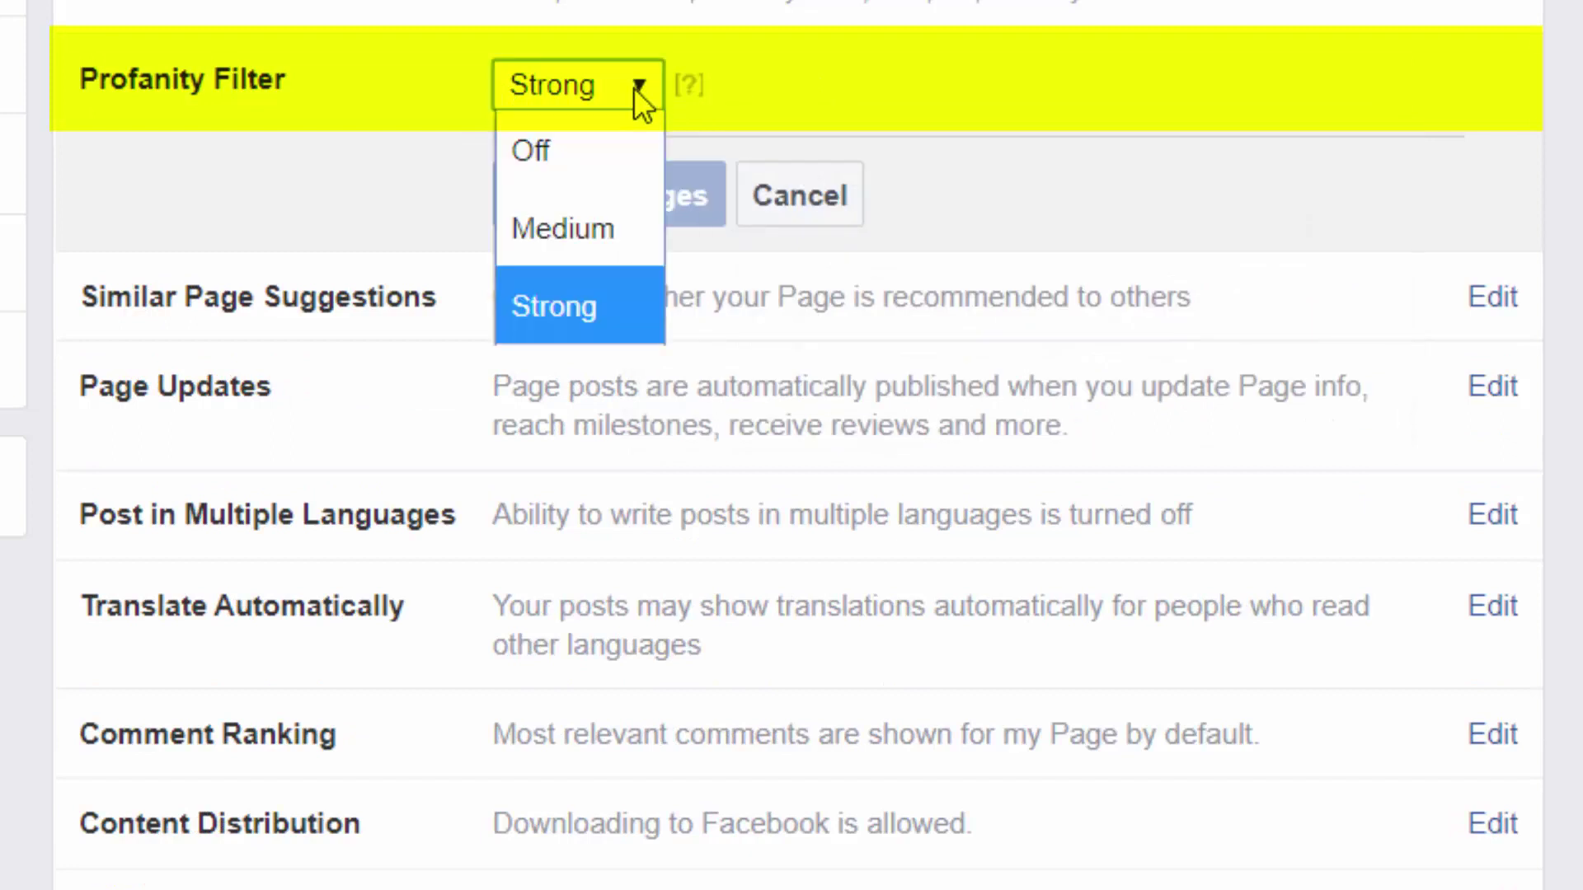
{"action": "left_click", "coordinate": [576, 152]}
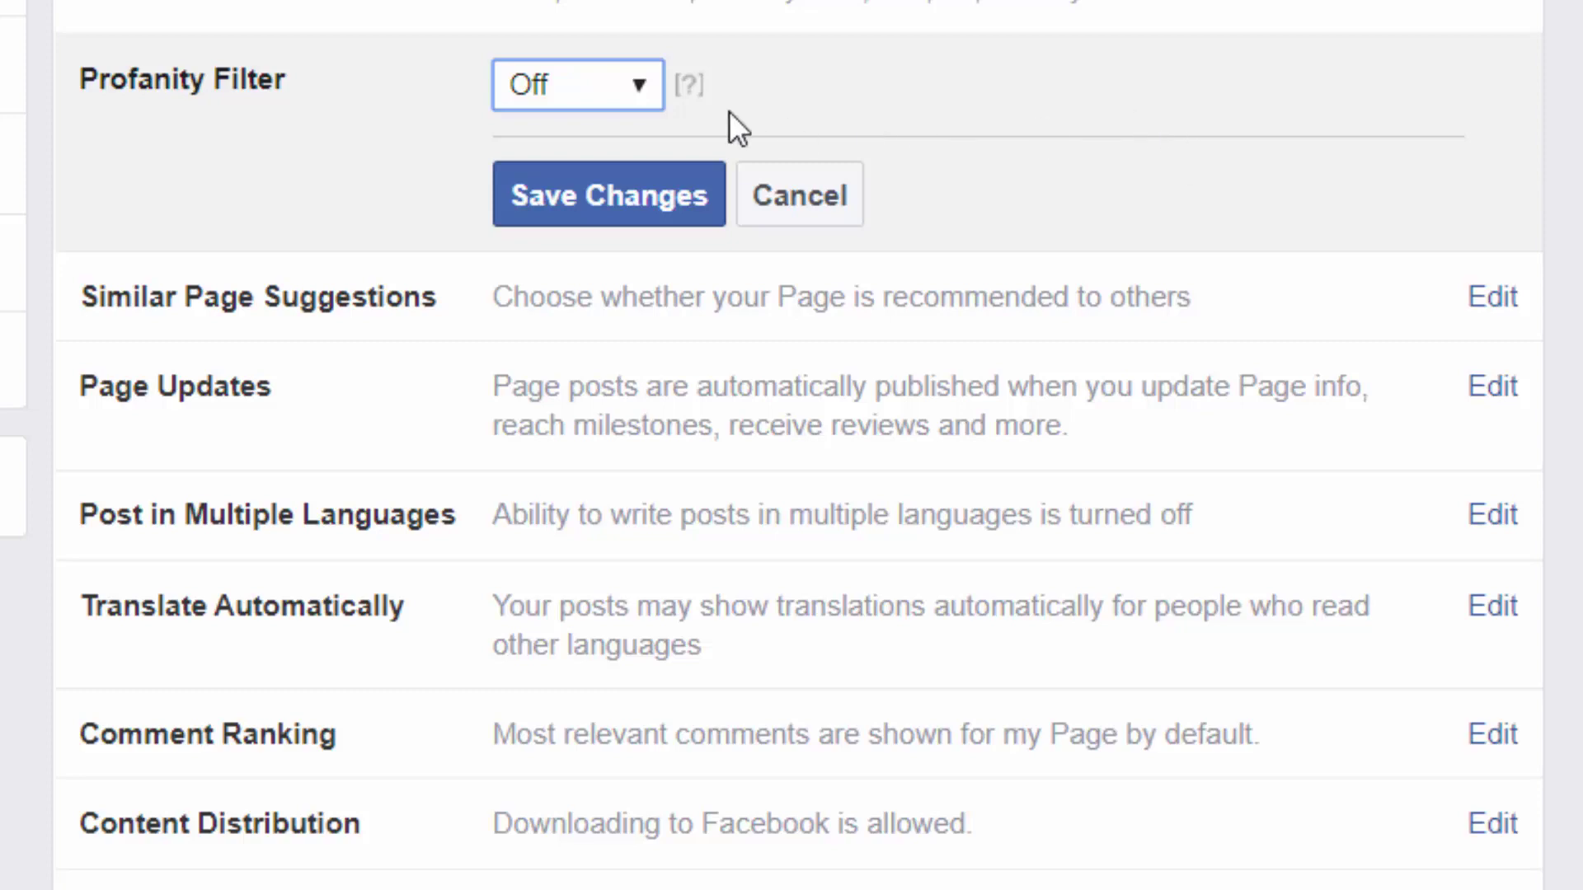
{"action": "left_click", "coordinate": [636, 85]}
{"action": "left_click", "coordinate": [607, 308]}
{"action": "left_click", "coordinate": [636, 194]}
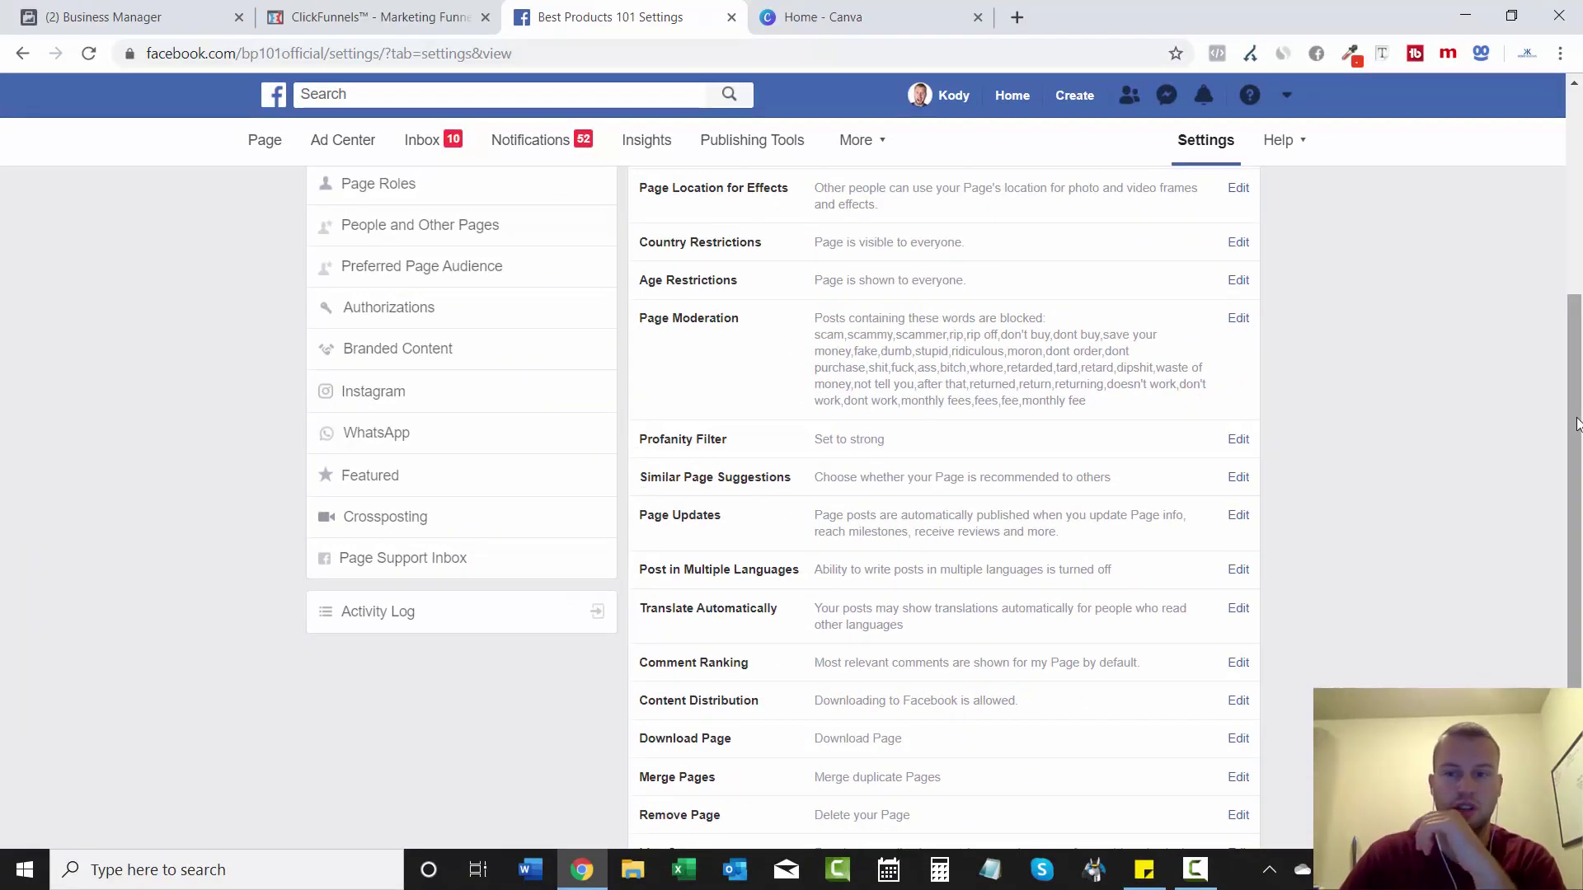
{"action": "left_click_drag", "start_coordinate": [1577, 421], "coordinate": [1556, 345]}
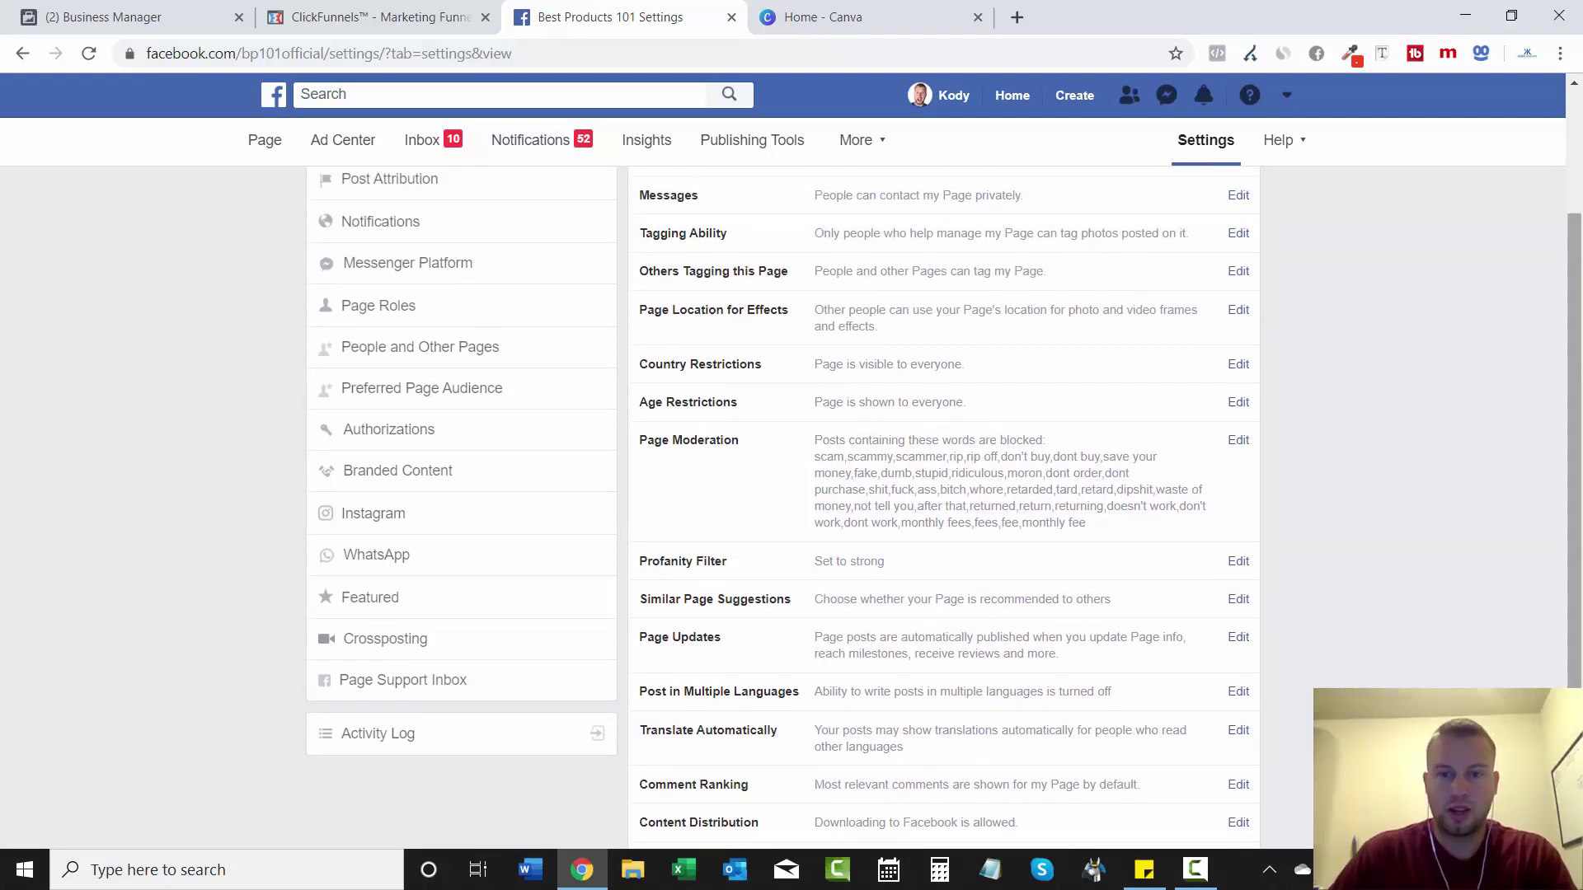
{"action": "left_click", "coordinate": [806, 461]}
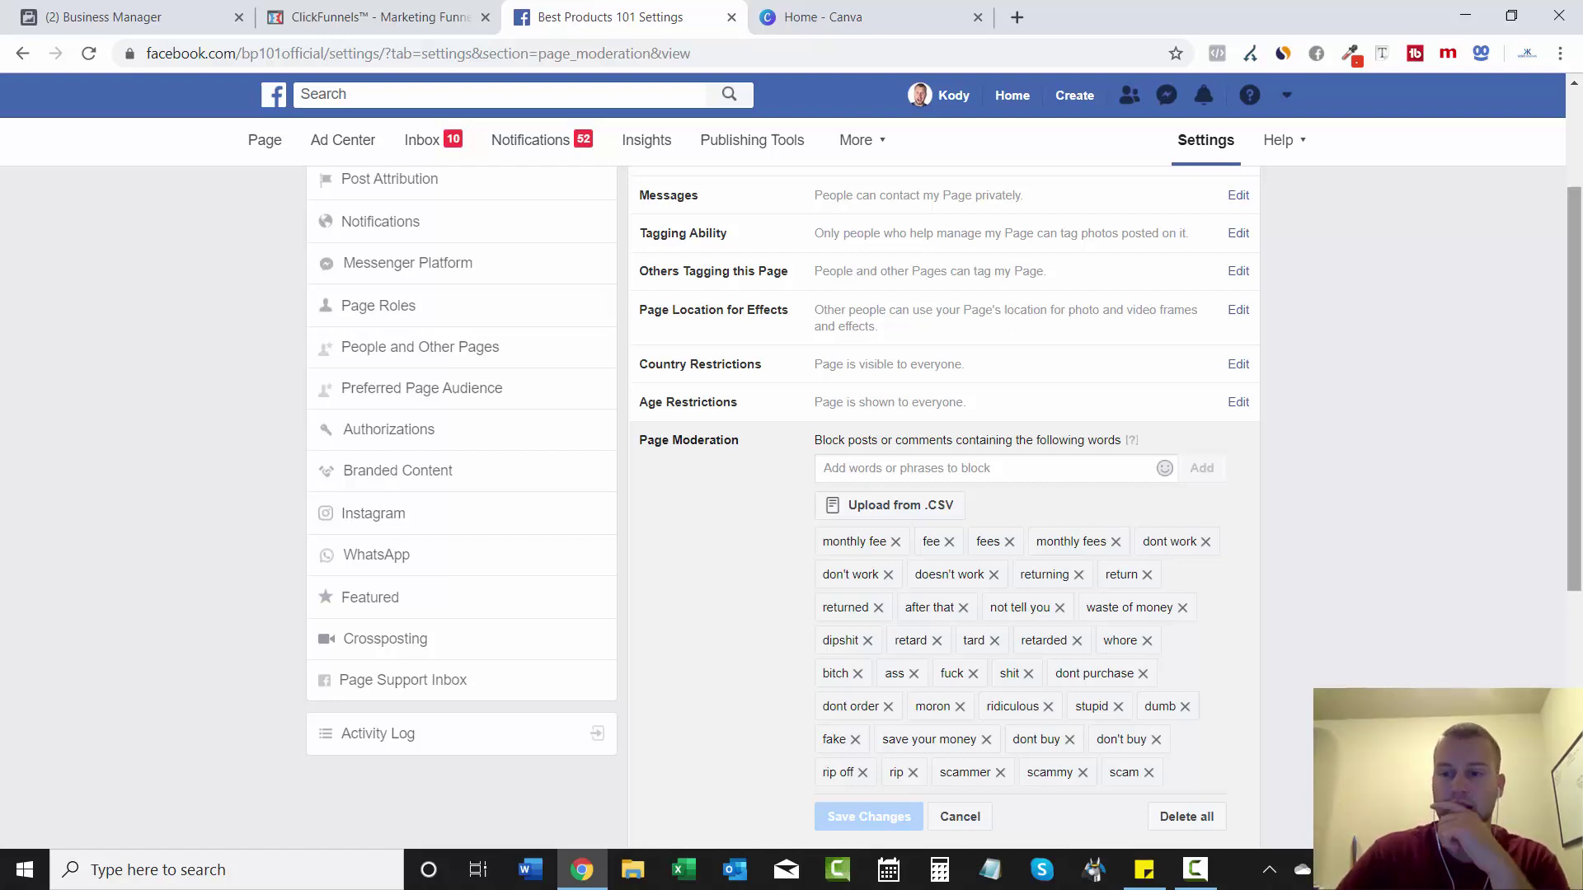
{"action": "scroll", "coordinate": [876, 659], "scroll_direction": "down", "scroll_amount": 1}
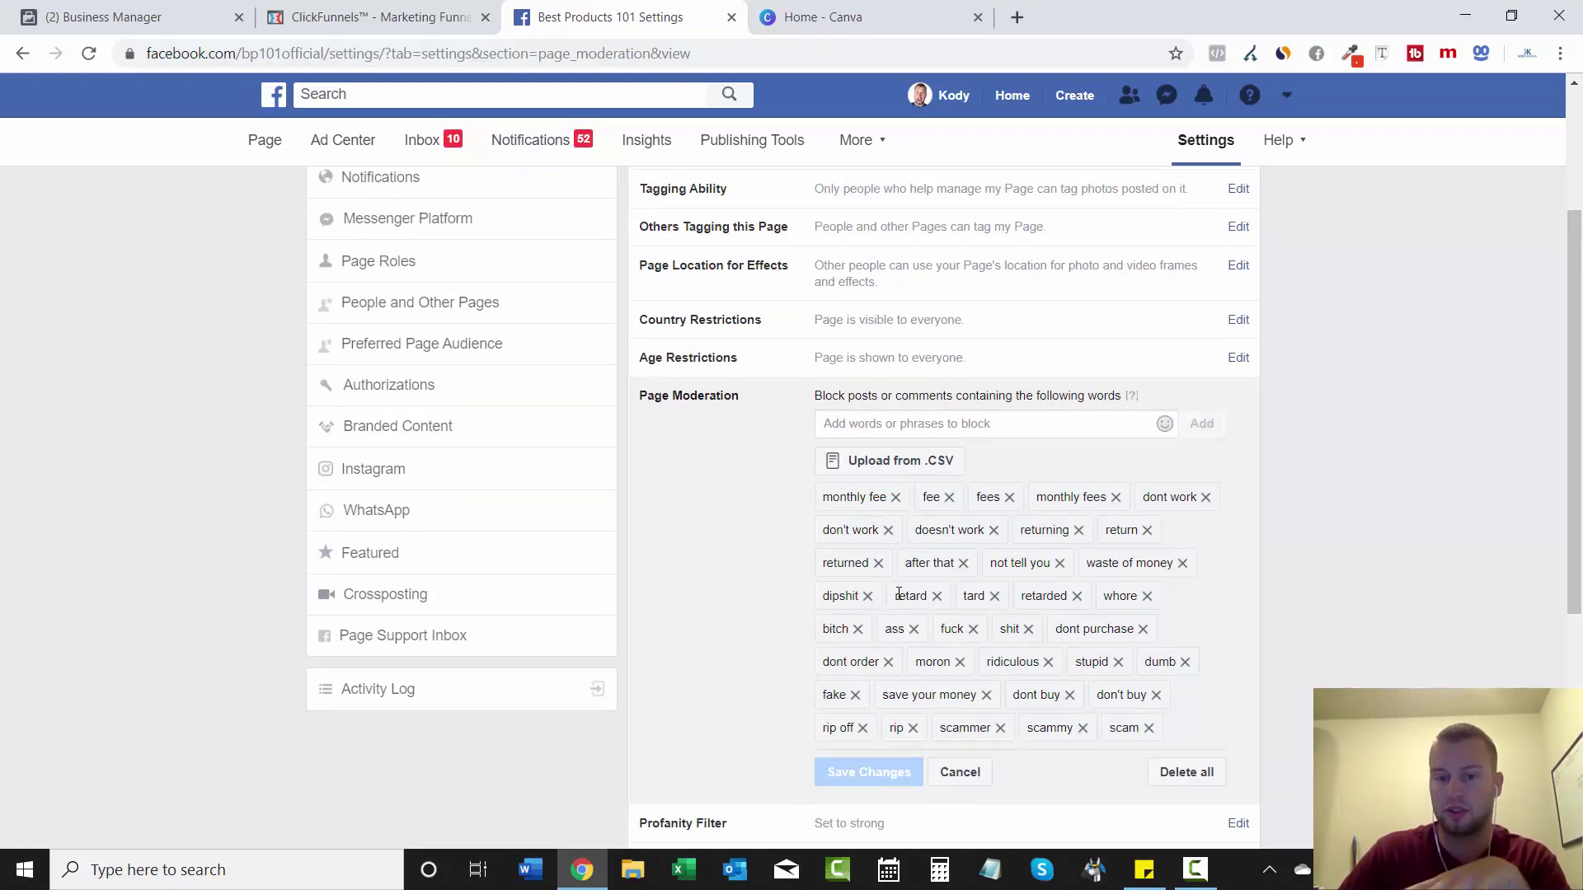
{"action": "left_click_drag", "start_coordinate": [1579, 572], "coordinate": [1575, 451]}
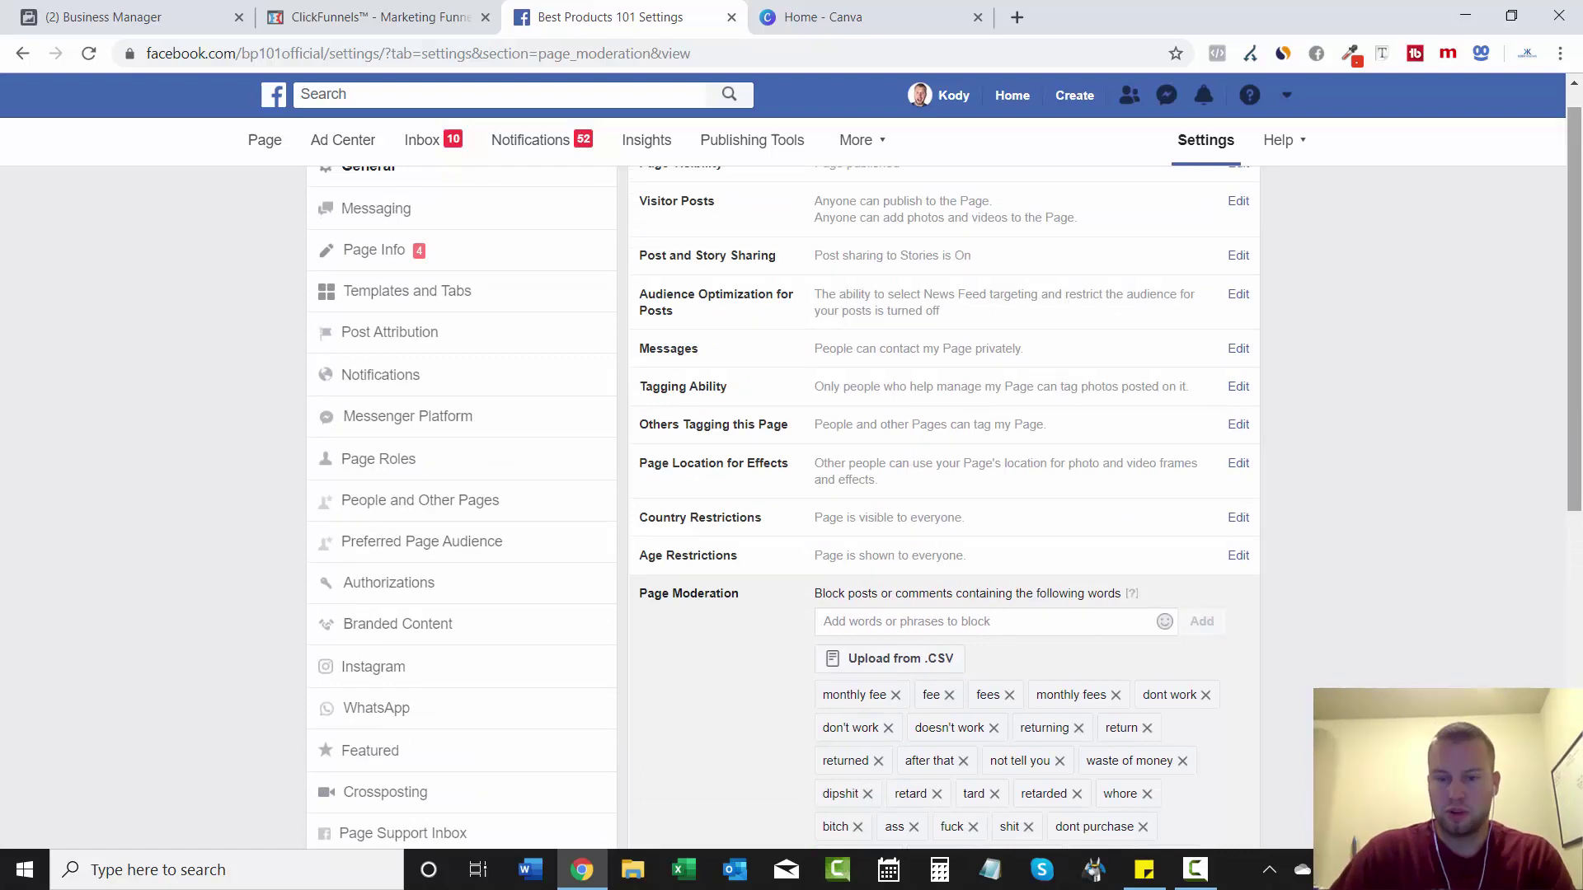
{"action": "left_click_drag", "start_coordinate": [1579, 390], "coordinate": [1581, 357]}
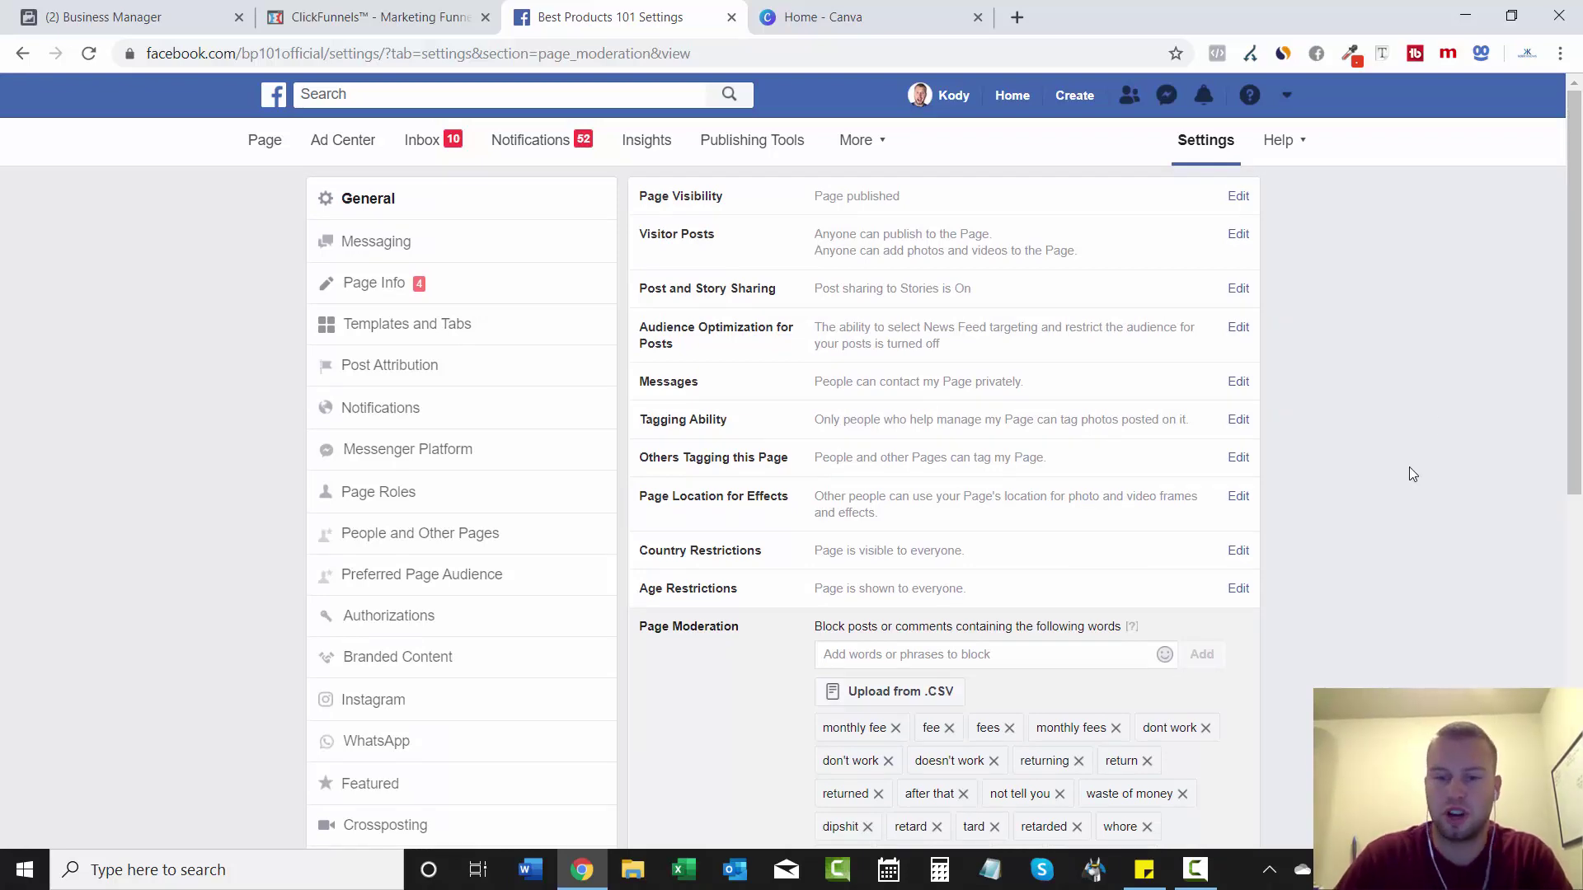
{"action": "scroll", "coordinate": [1569, 362], "scroll_direction": "down", "scroll_amount": 3}
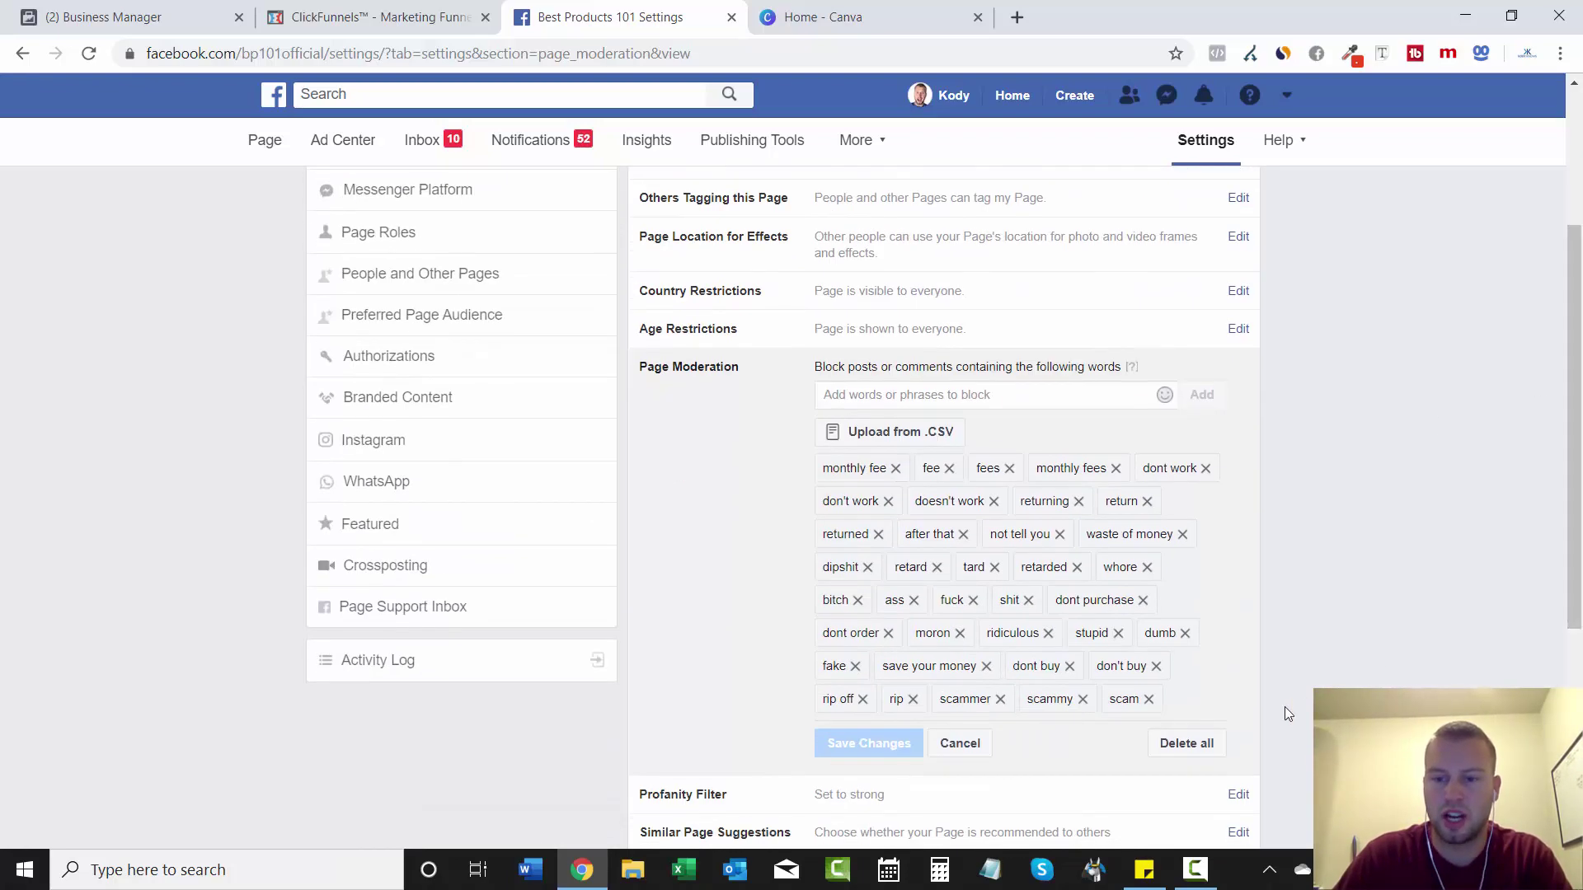
{"action": "left_click", "coordinate": [959, 744]}
{"action": "scroll", "coordinate": [1541, 484], "scroll_direction": "down", "scroll_amount": 1}
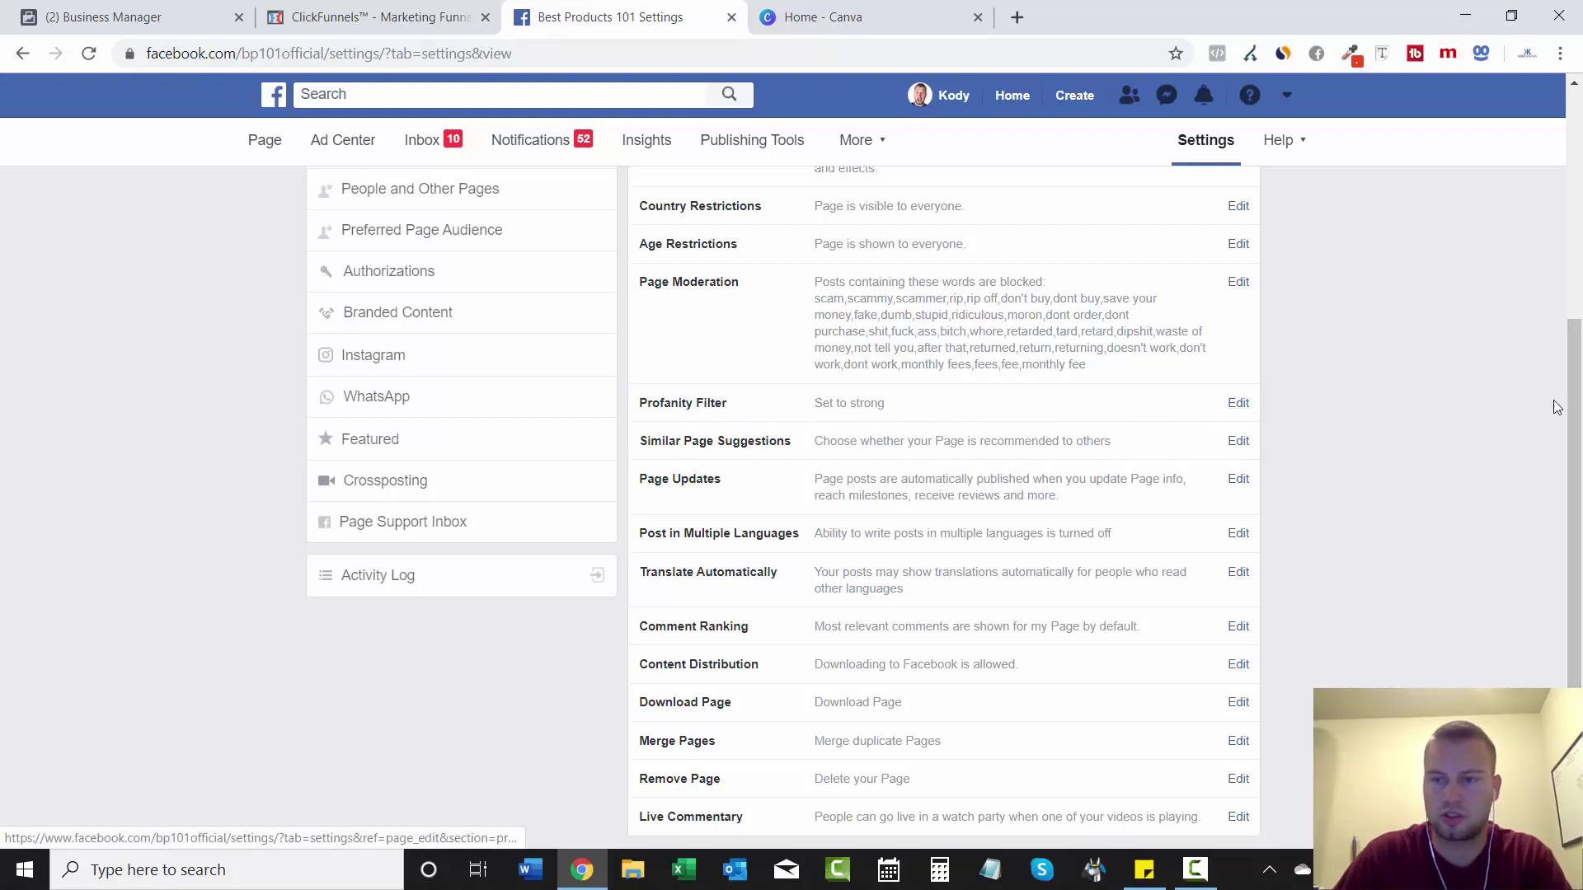
{"action": "scroll", "coordinate": [1577, 428], "scroll_direction": "up", "scroll_amount": 1}
{"action": "scroll", "coordinate": [1577, 429], "scroll_direction": "up", "scroll_amount": 3}
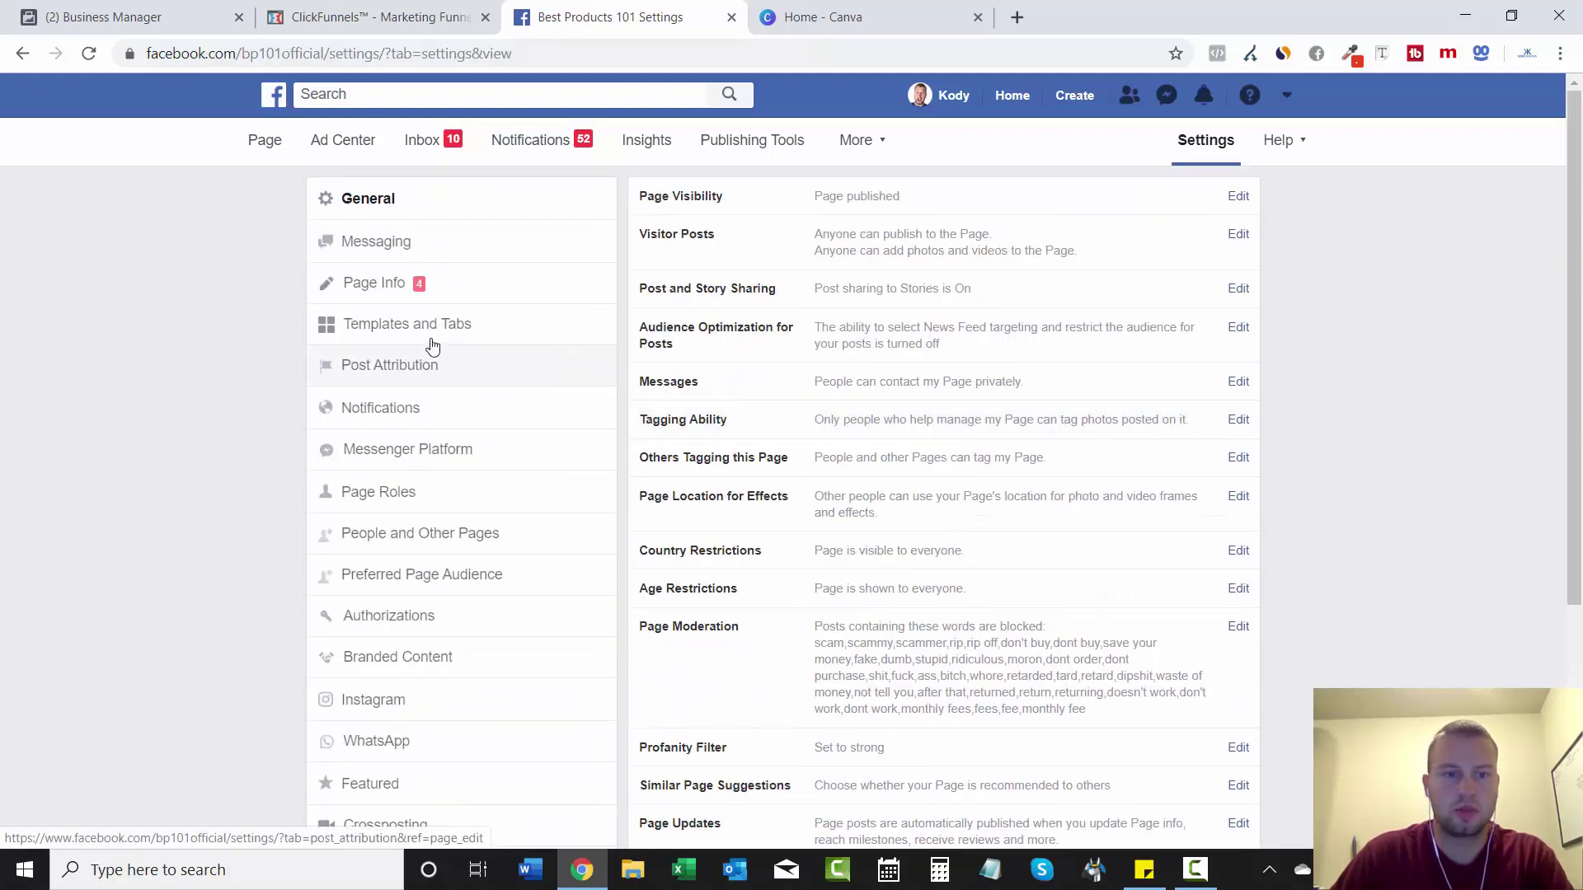
- In Templates and Tabs, set the Reviews tab's Show Reviews to OFF and save
{"action": "left_click", "coordinate": [425, 332]}
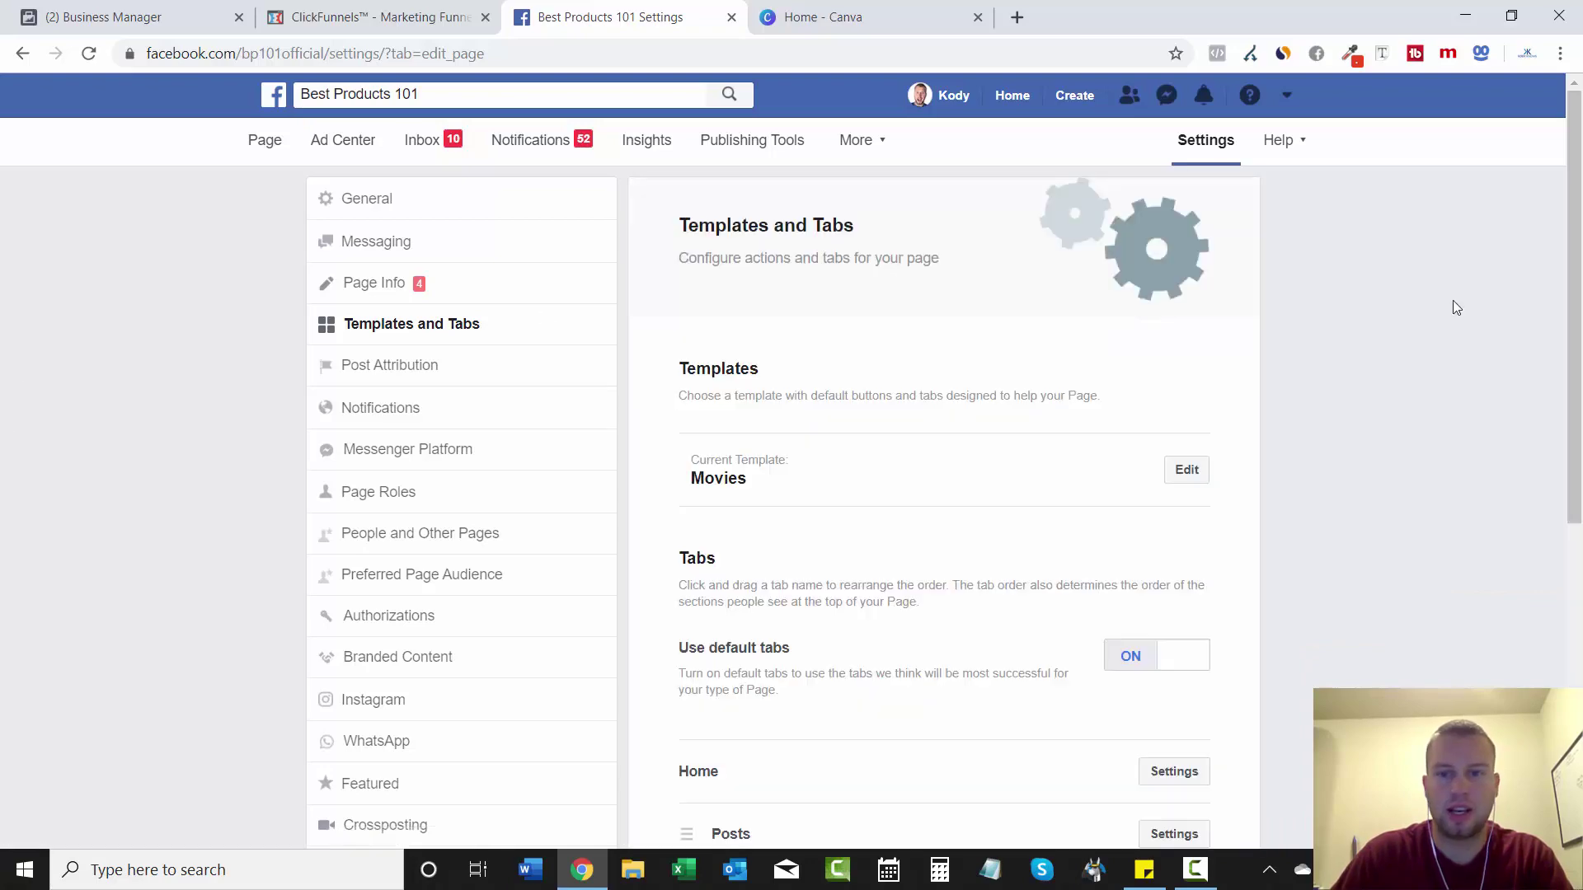
{"action": "scroll", "coordinate": [1318, 240], "scroll_direction": "down", "scroll_amount": 4}
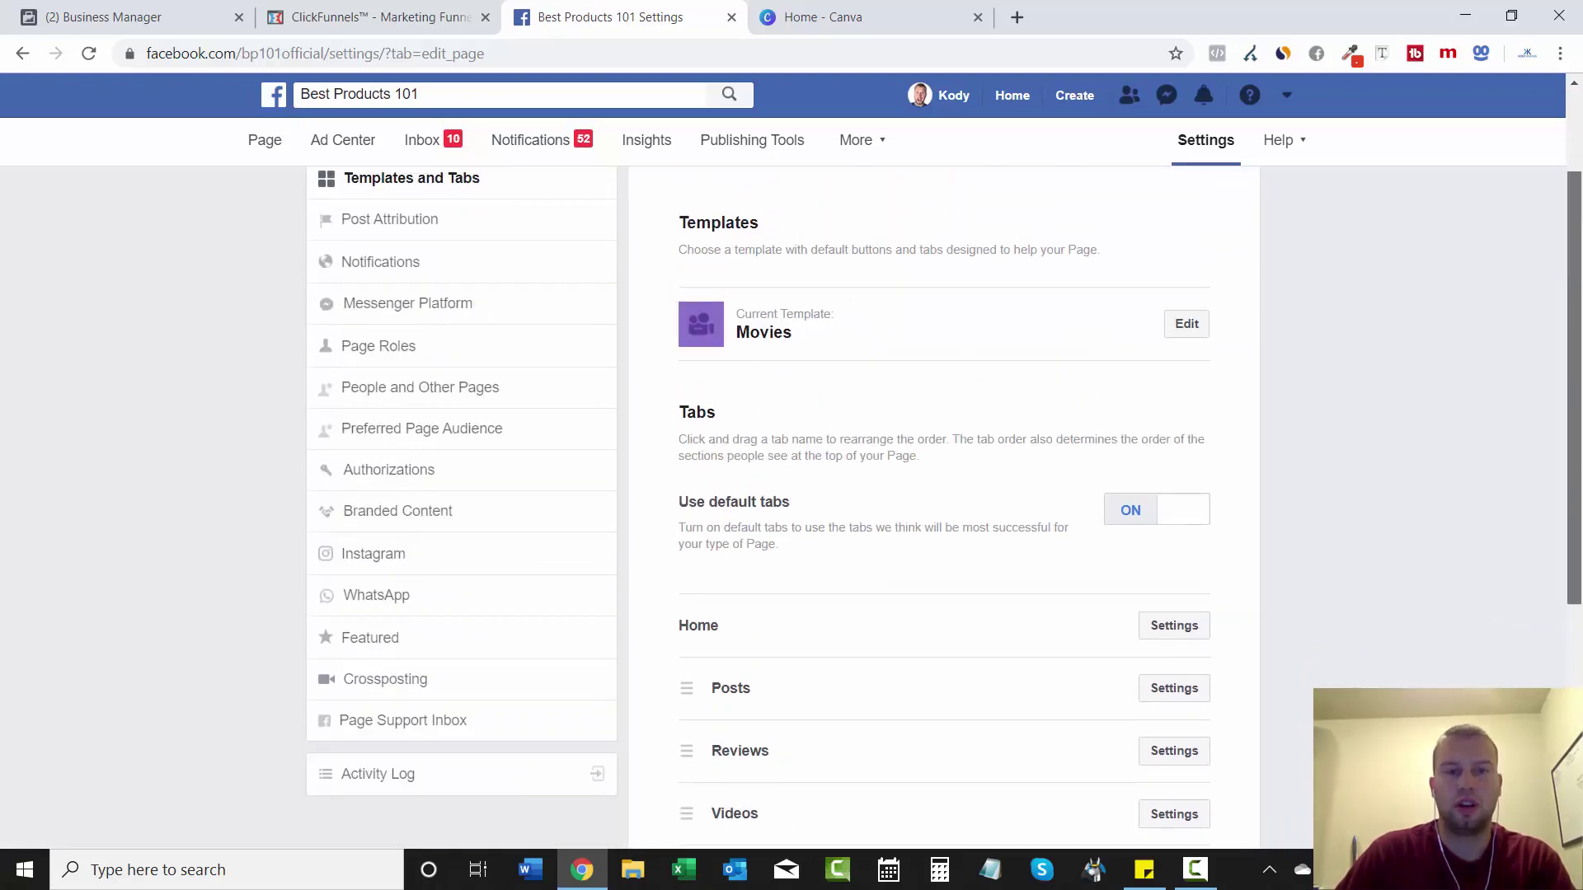
{"action": "scroll", "coordinate": [1467, 162], "scroll_direction": "down", "scroll_amount": 3}
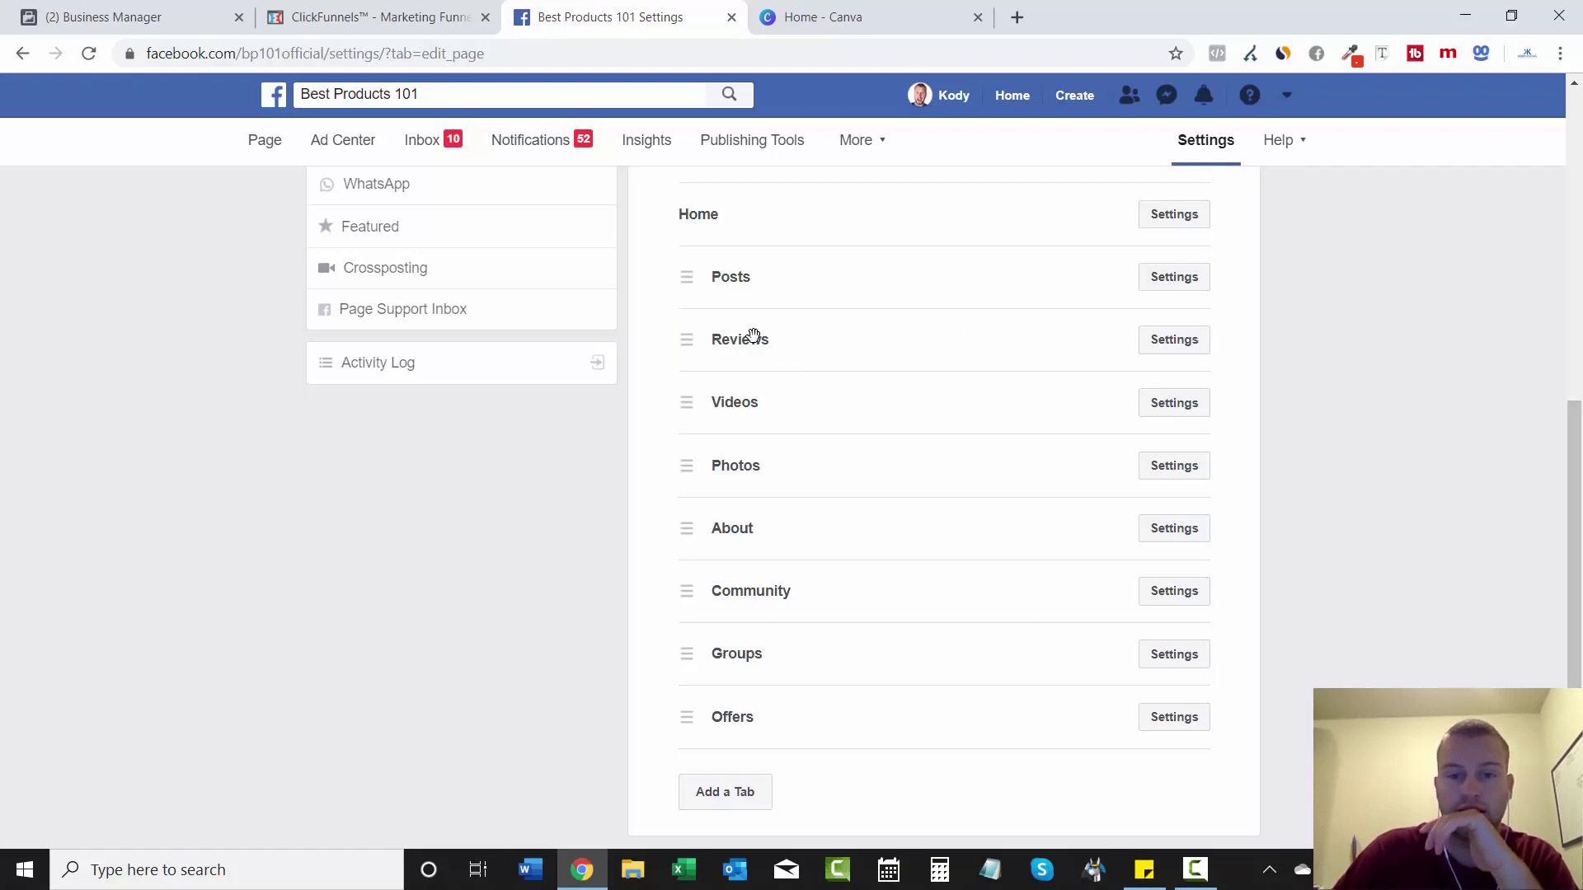
{"action": "left_click_drag", "start_coordinate": [693, 340], "coordinate": [714, 340]}
{"action": "left_click", "coordinate": [1176, 347]}
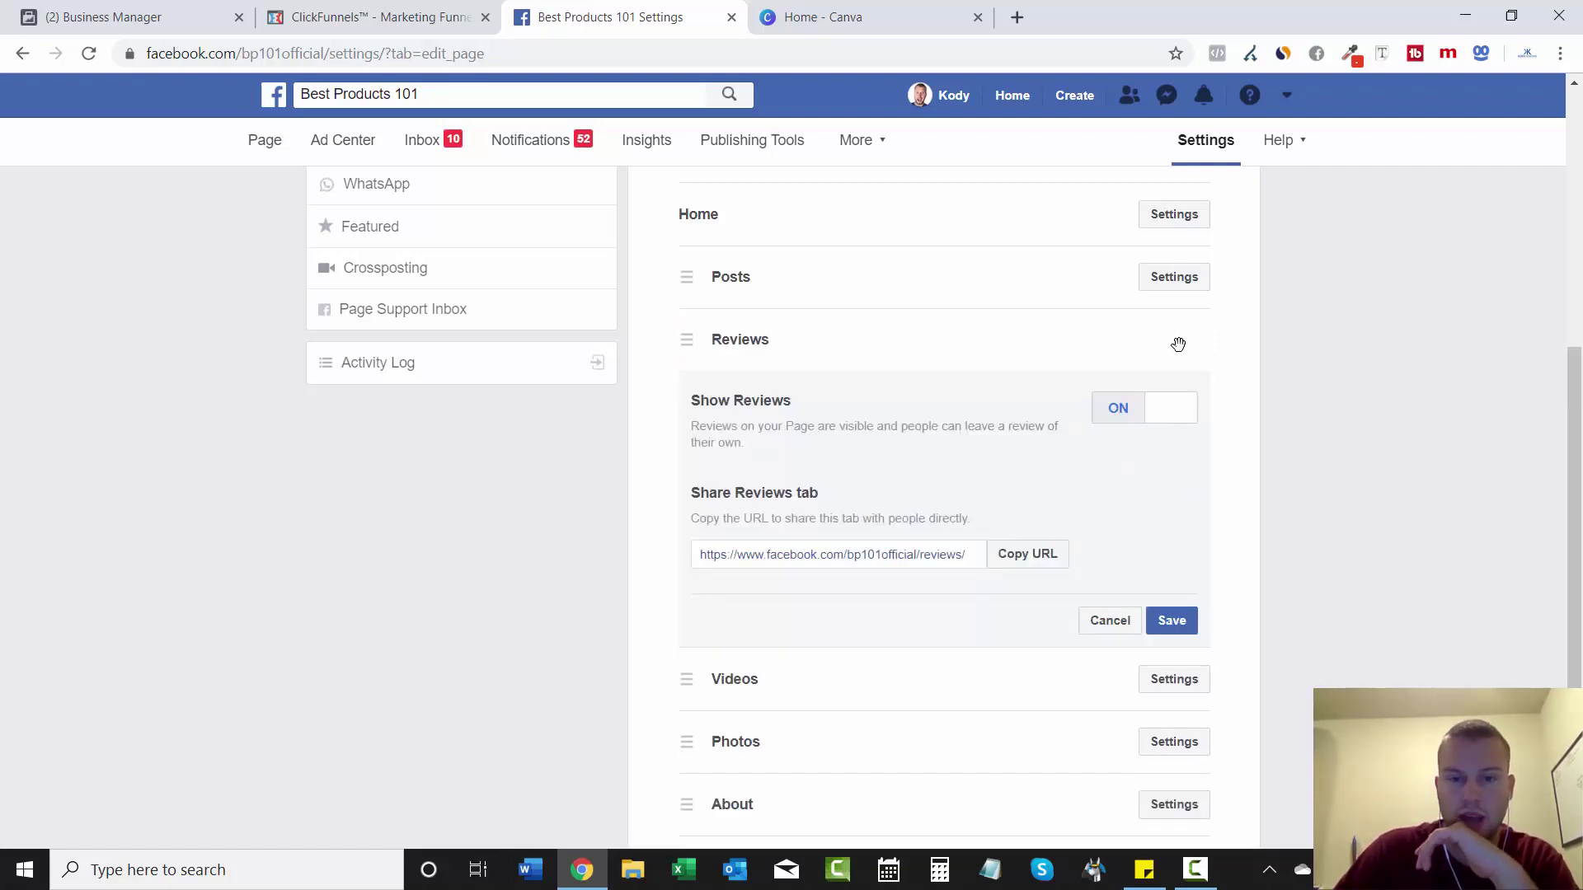
{"action": "left_click", "coordinate": [1157, 411]}
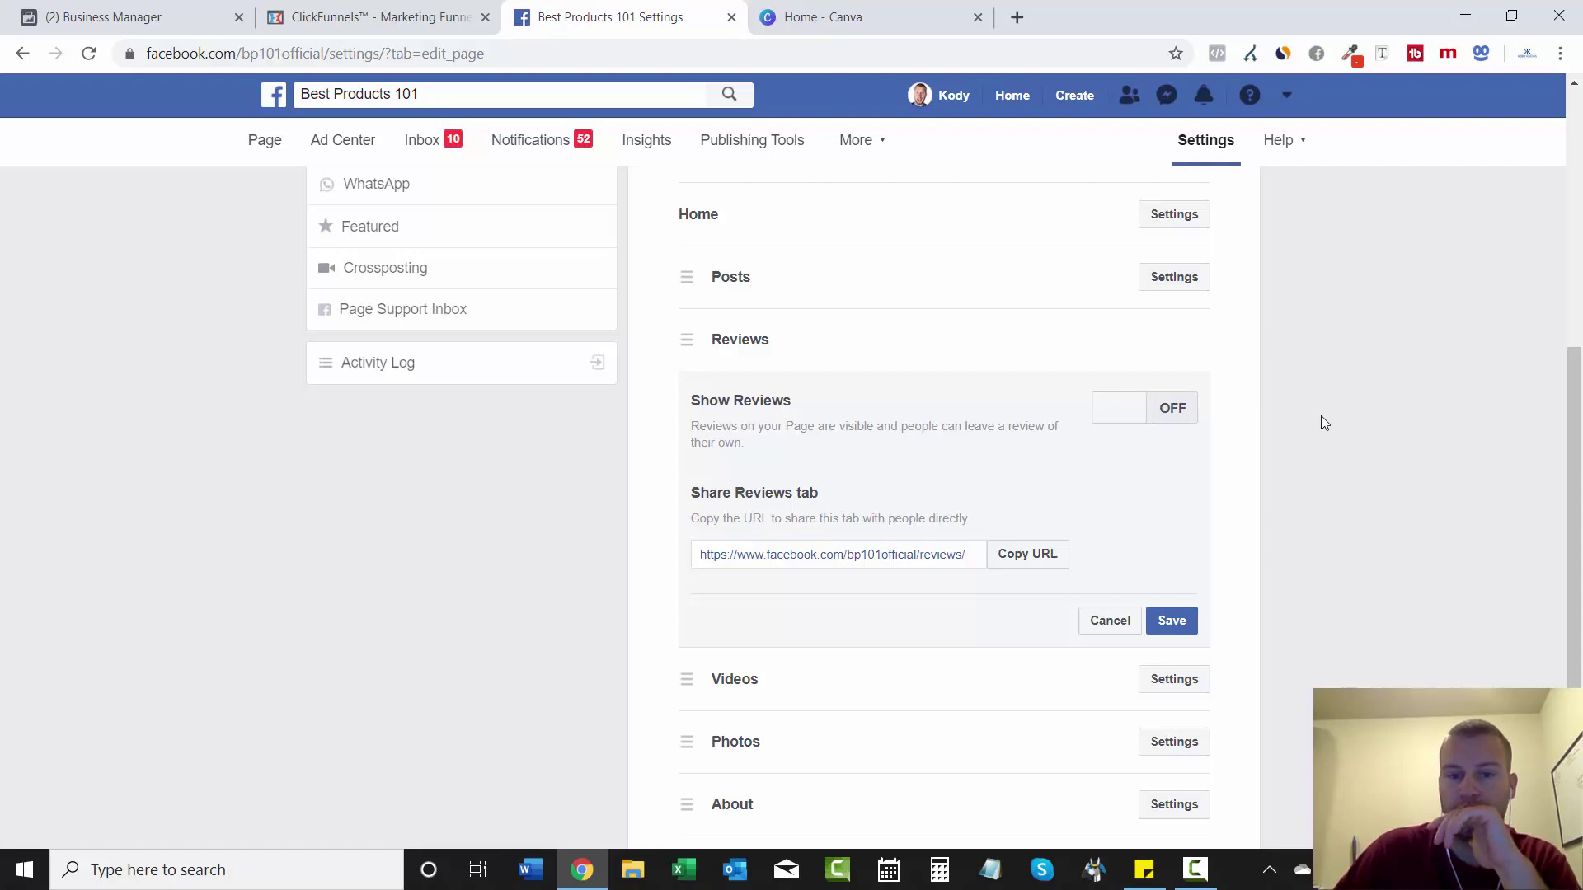
{"action": "left_click", "coordinate": [1172, 621]}
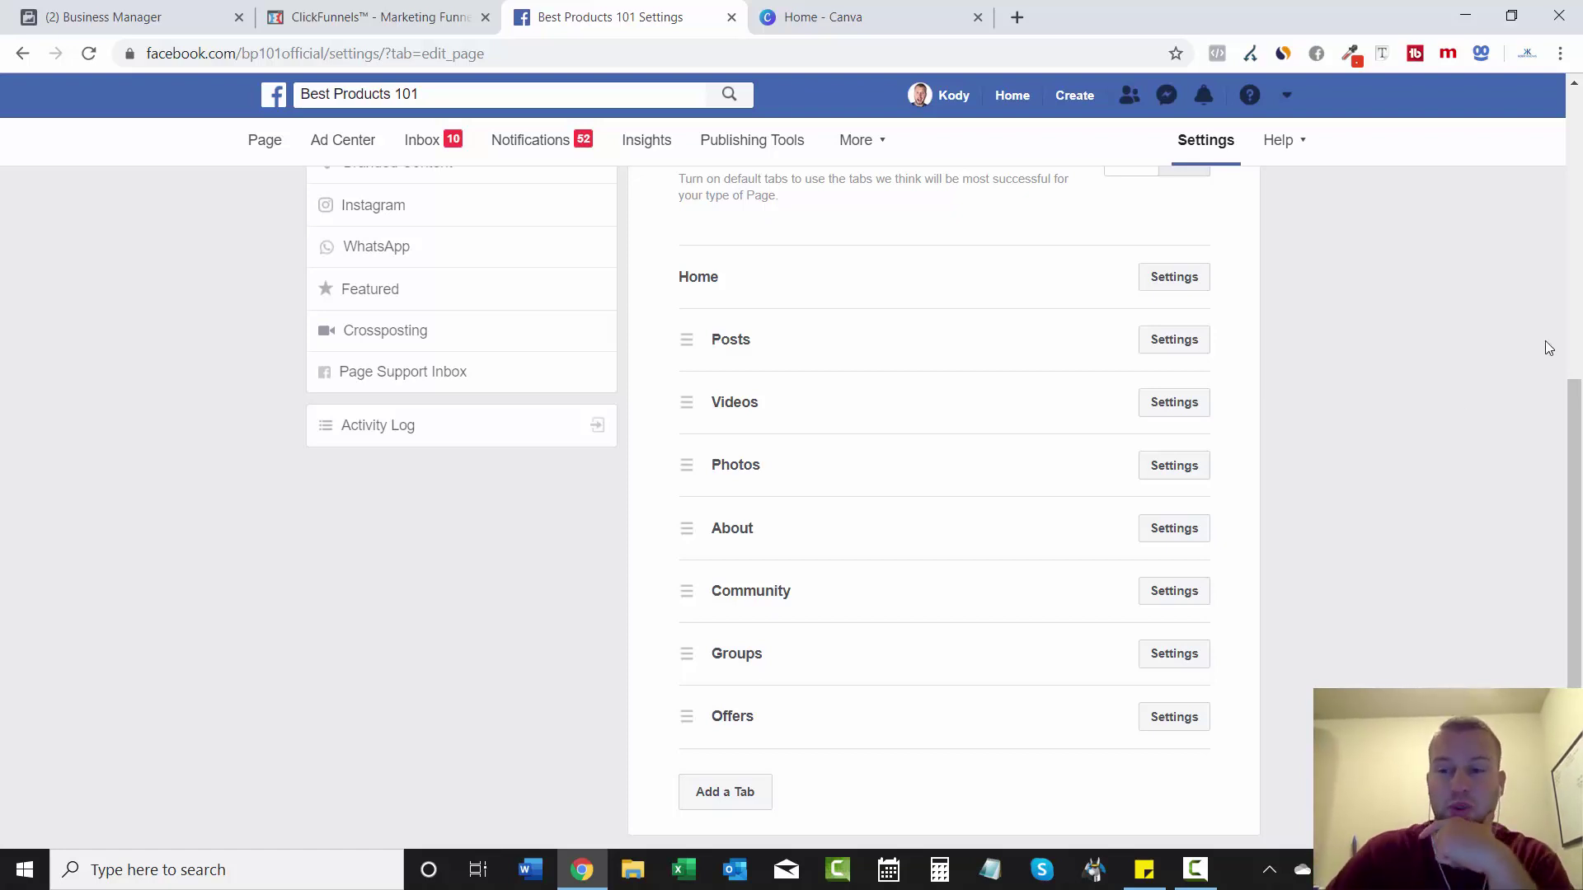
- Return to the Best Products 101 page home
{"action": "scroll", "coordinate": [1576, 462], "scroll_direction": "up", "scroll_amount": 1}
{"action": "scroll", "coordinate": [1577, 461], "scroll_direction": "down", "scroll_amount": 1}
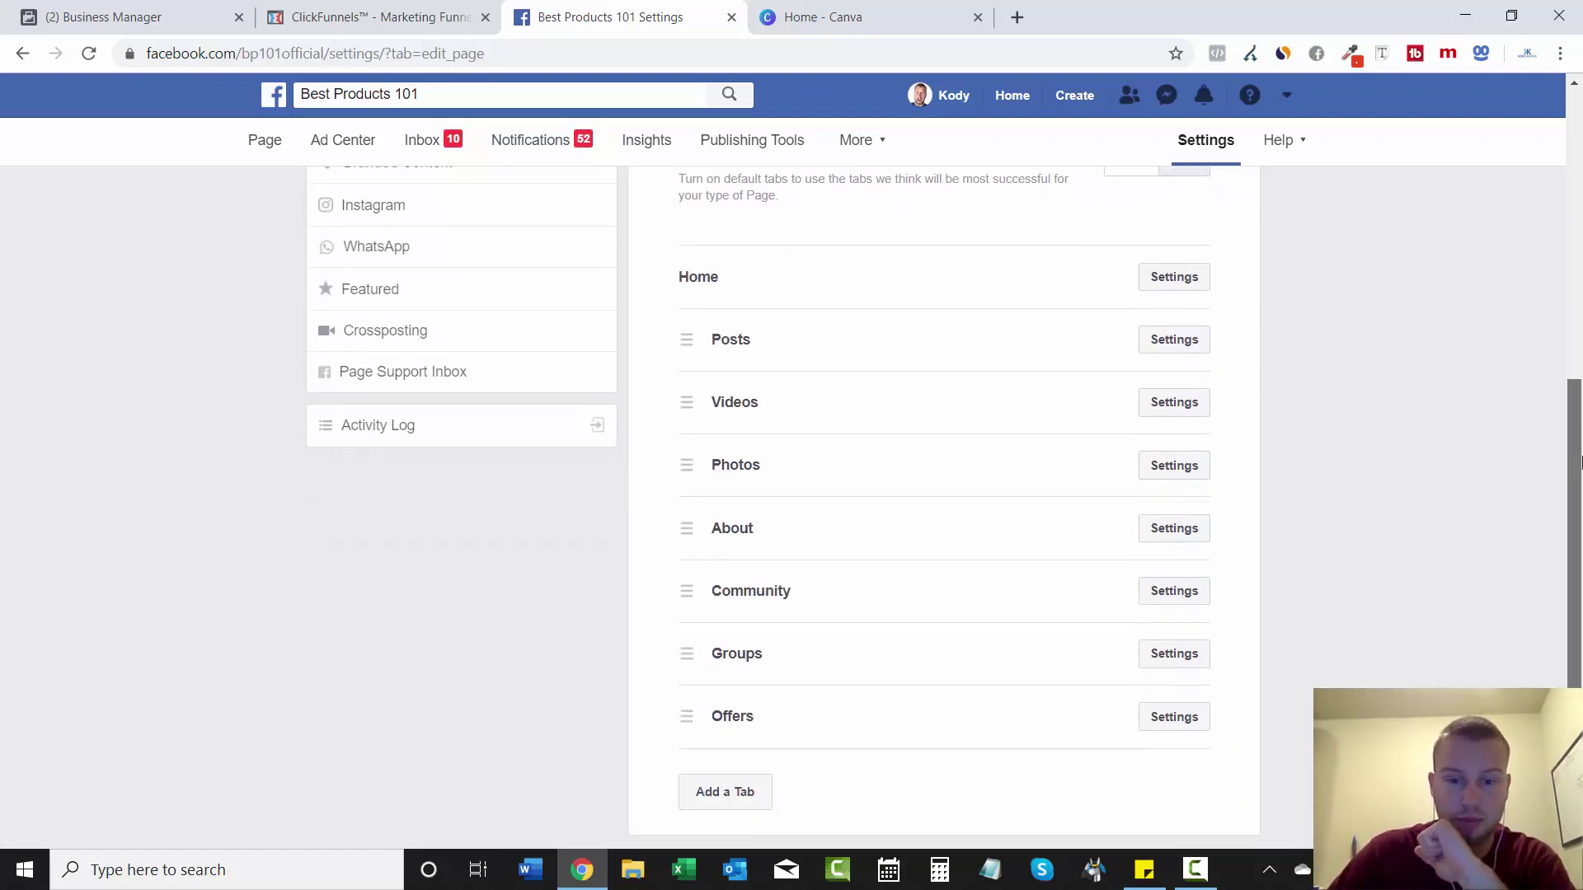
{"action": "scroll", "coordinate": [1572, 495], "scroll_direction": "up", "scroll_amount": 1}
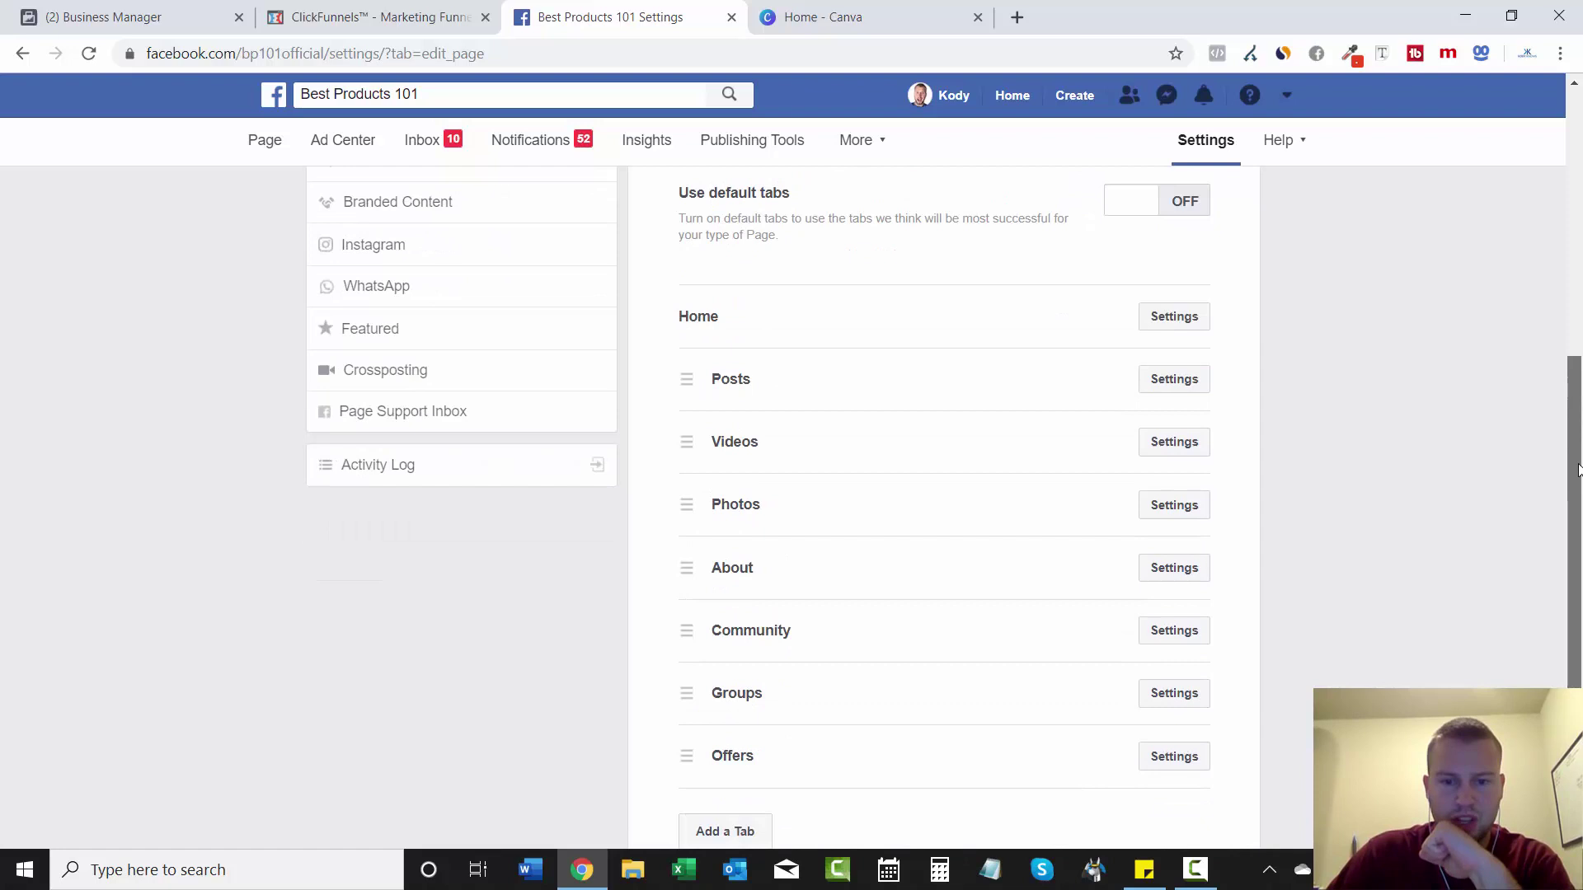
{"action": "scroll", "coordinate": [1572, 494], "scroll_direction": "down", "scroll_amount": 1}
{"action": "scroll", "coordinate": [1008, 441], "scroll_direction": "up", "scroll_amount": 6}
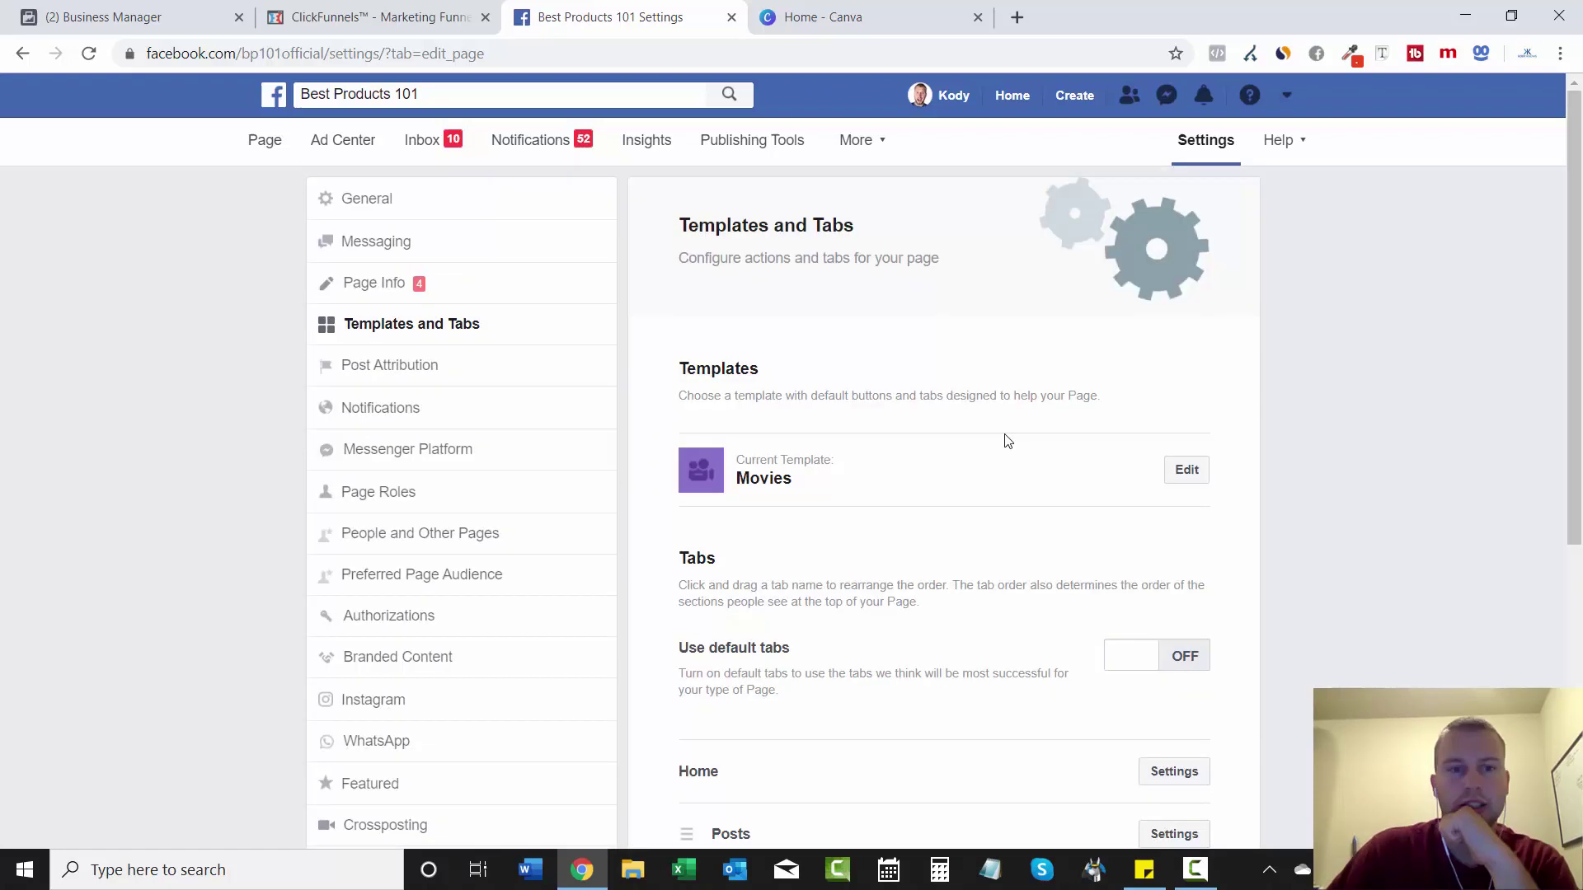
{"action": "left_click", "coordinate": [260, 150]}
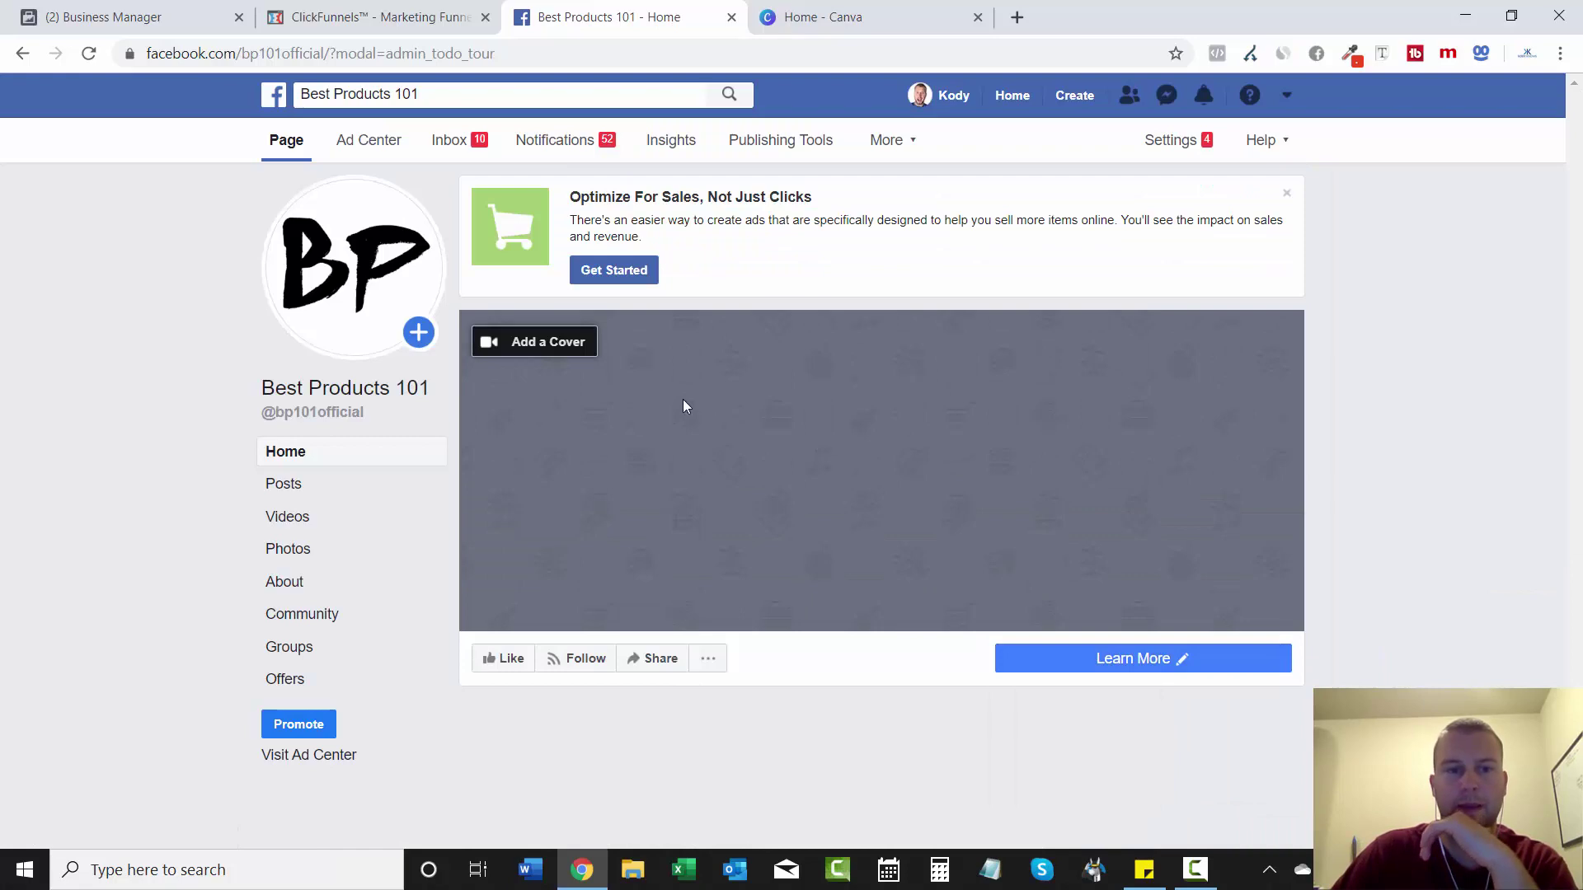
{"action": "mouse_move", "coordinate": [322, 330]}
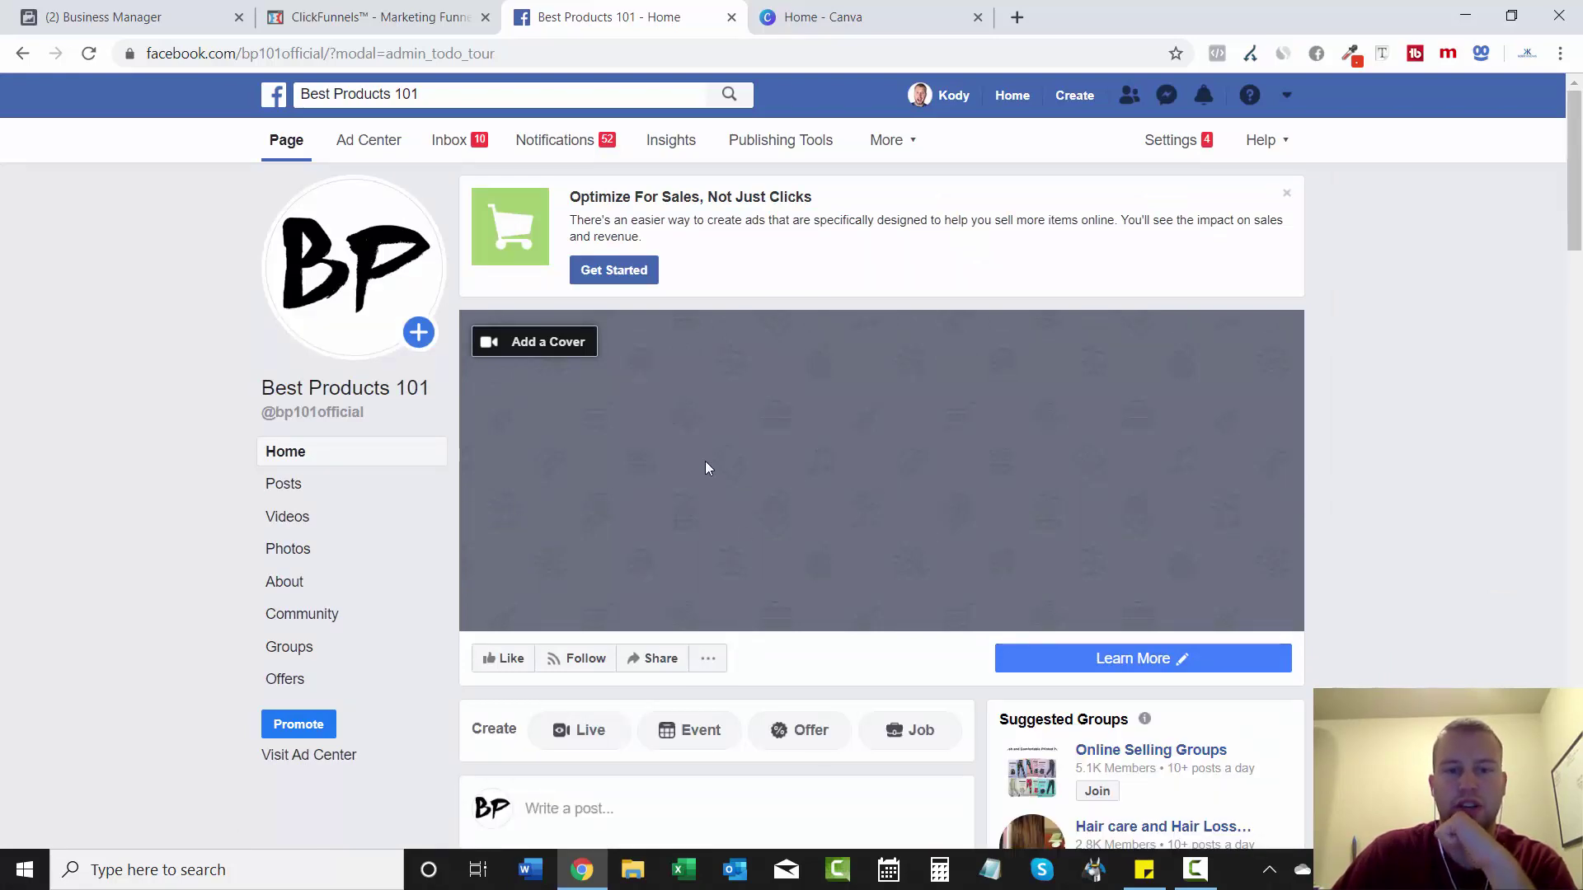
- From Canva's home, create a new Facebook Cover design
{"action": "left_click", "coordinate": [857, 16]}
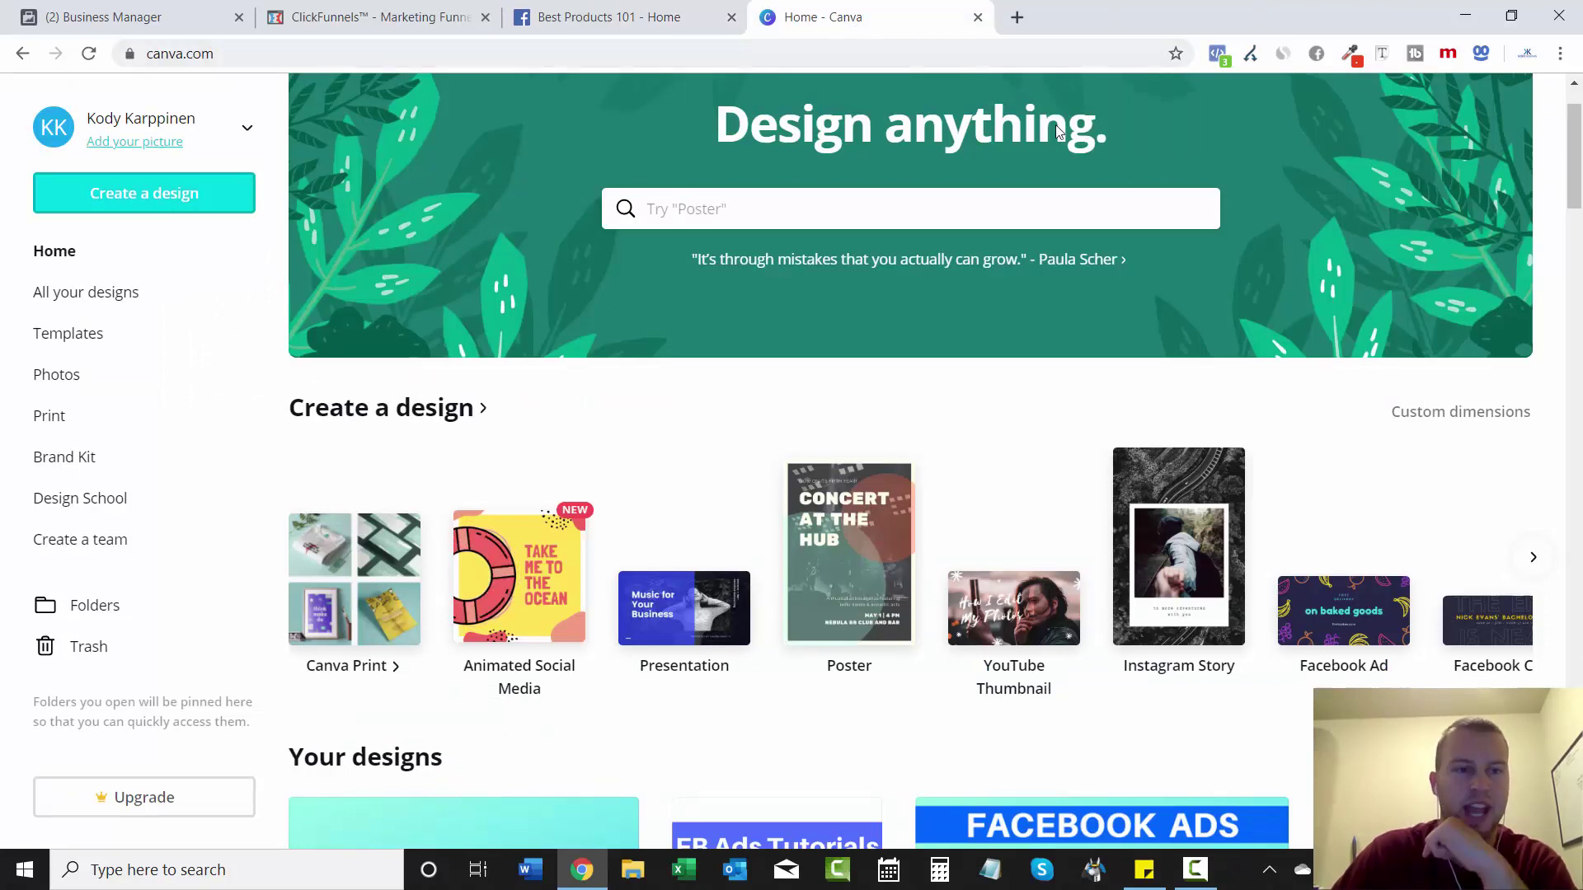
{"action": "left_click", "coordinate": [171, 210]}
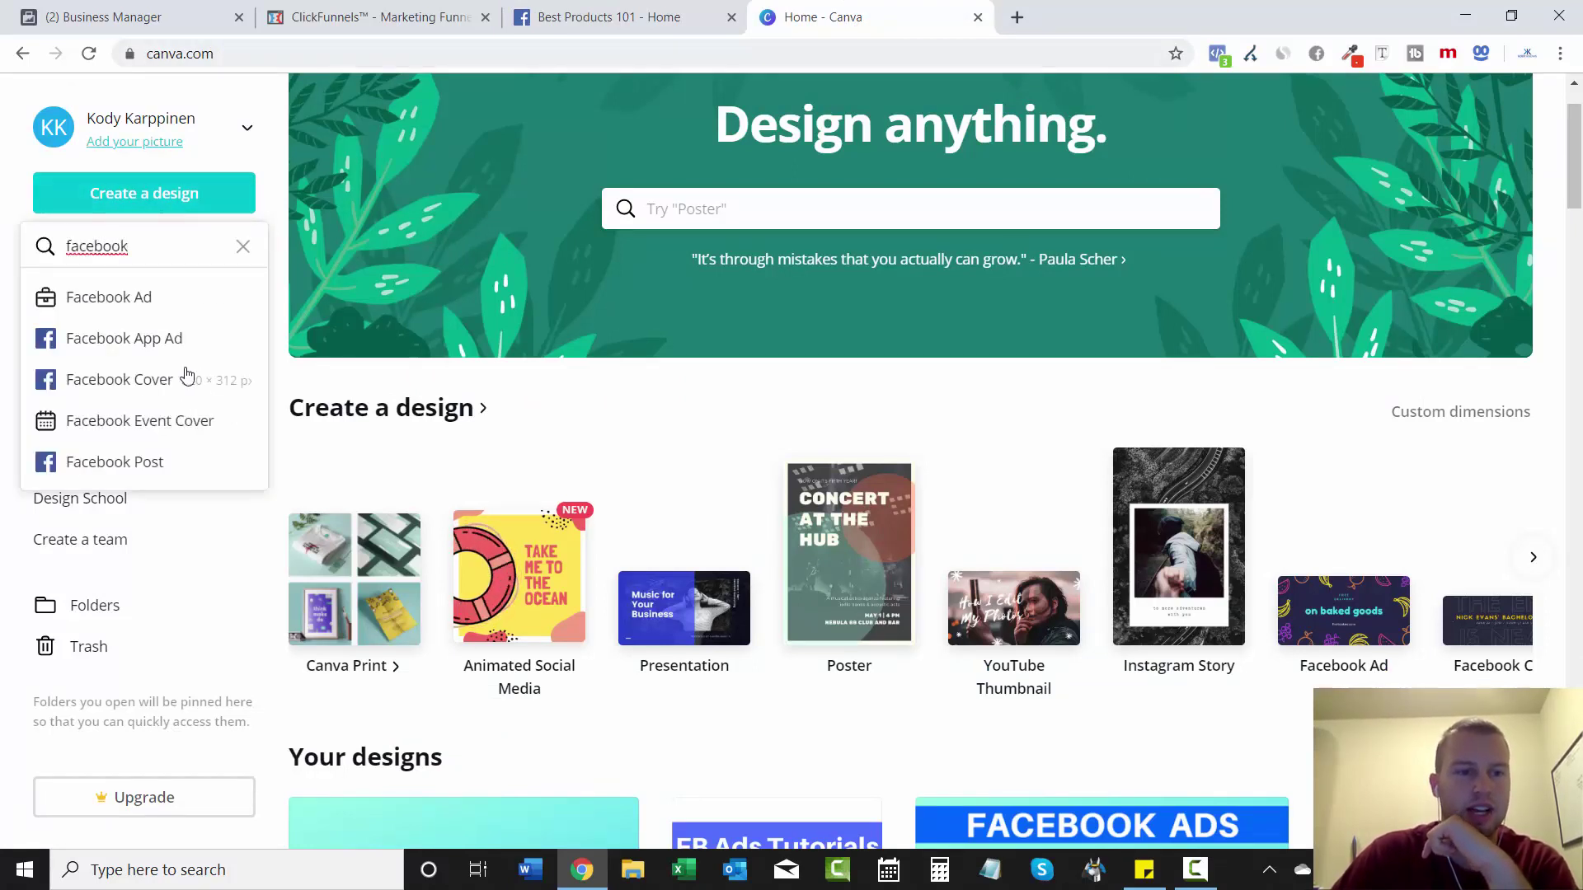
{"action": "left_click", "coordinate": [101, 383]}
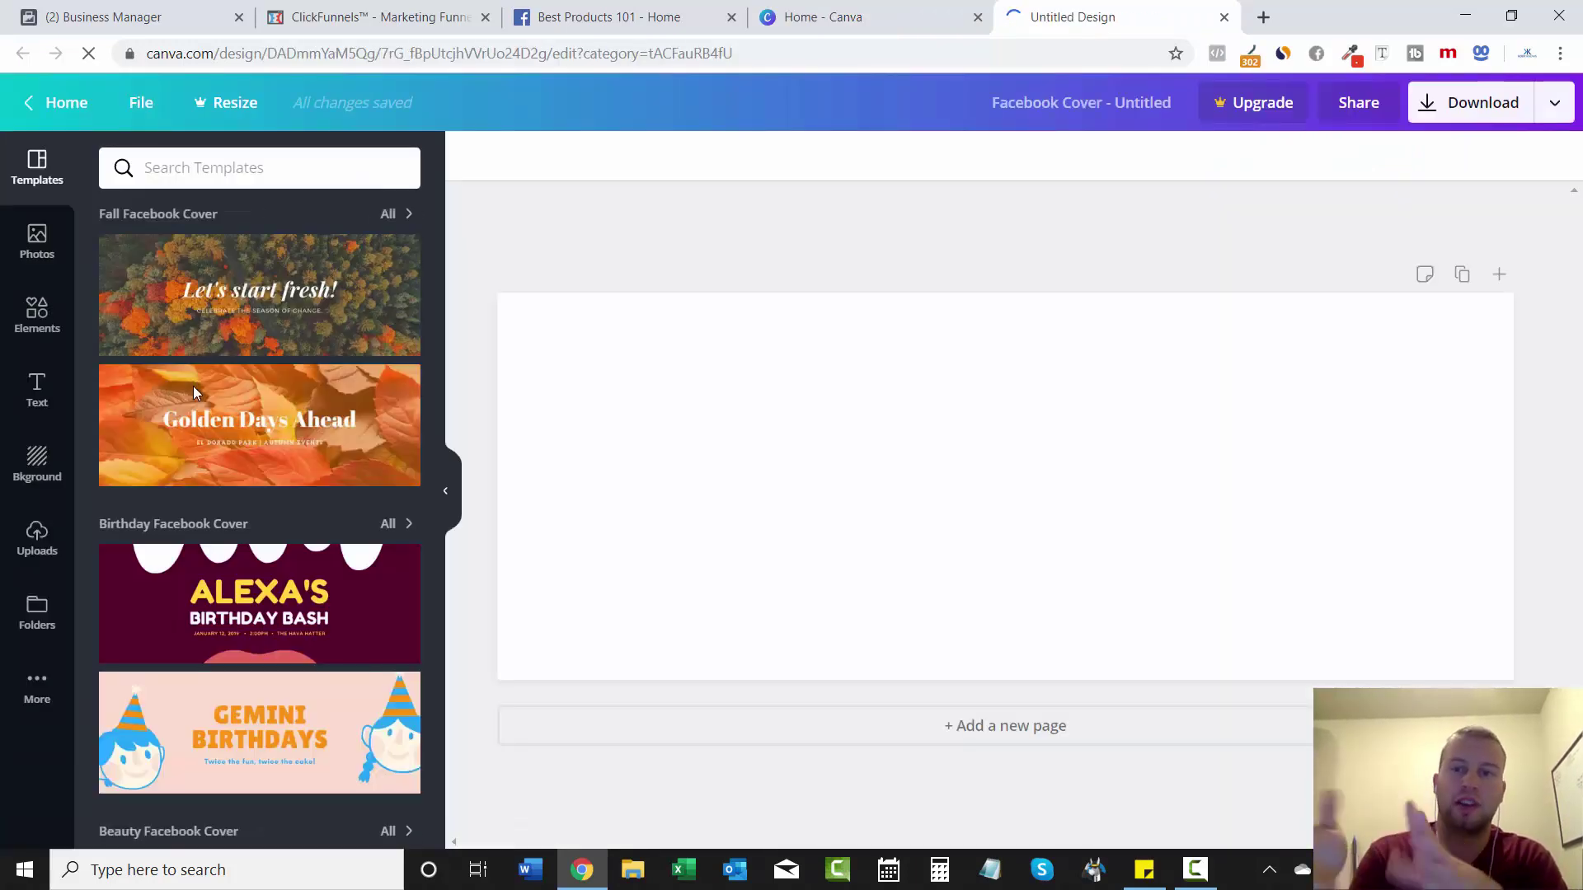
- Return to the cover editor and scroll through the Facebook cover templates
{"action": "key", "text": "ctrl+shift+Tab"}
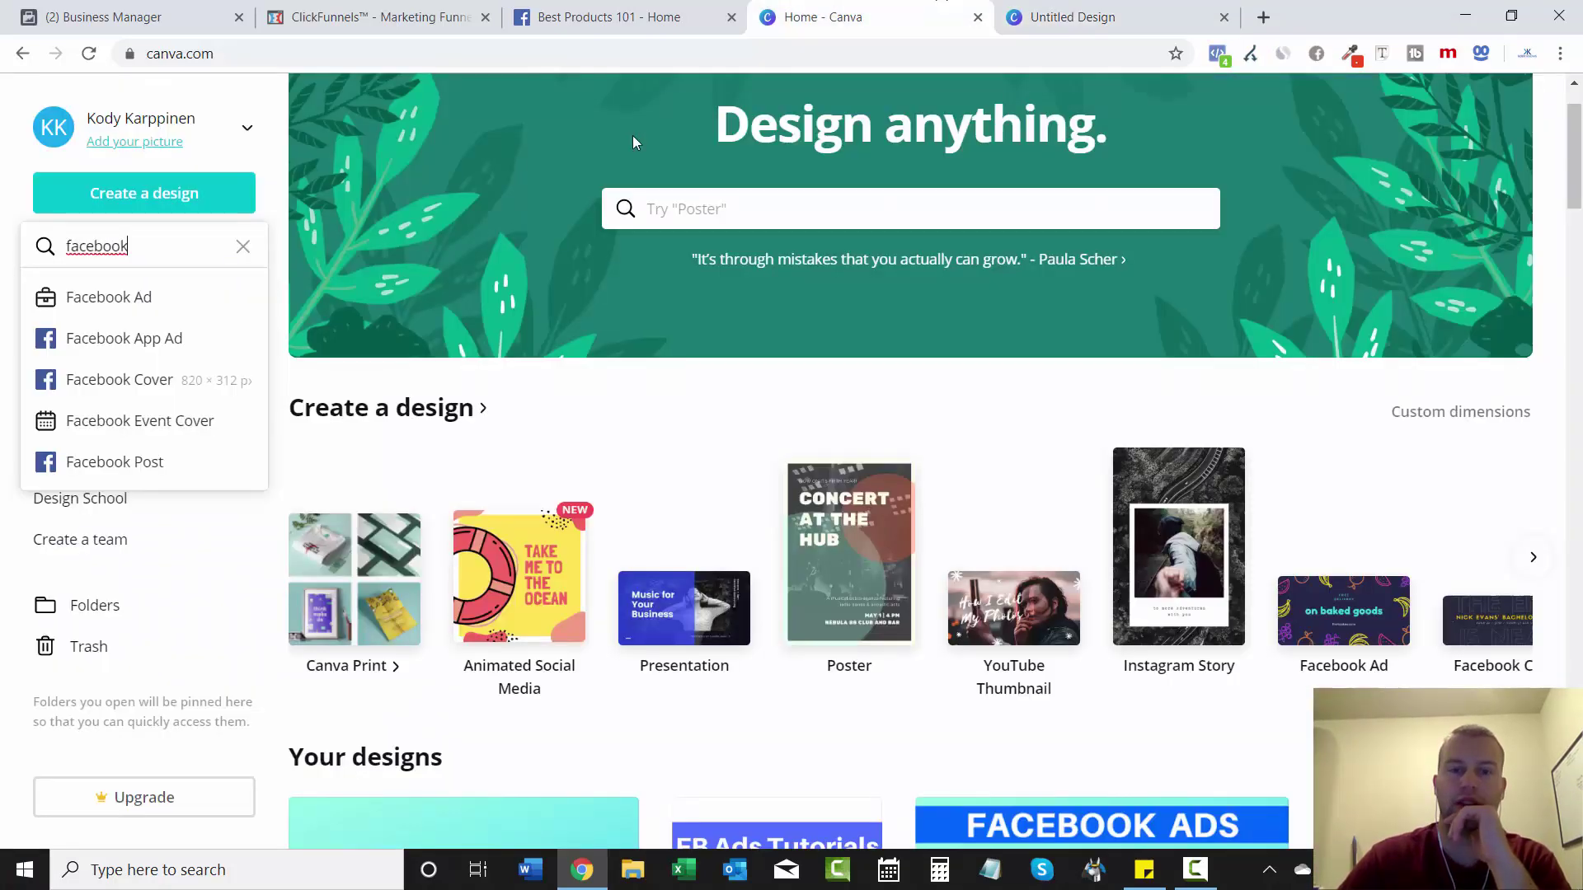
{"action": "left_click", "coordinate": [631, 18]}
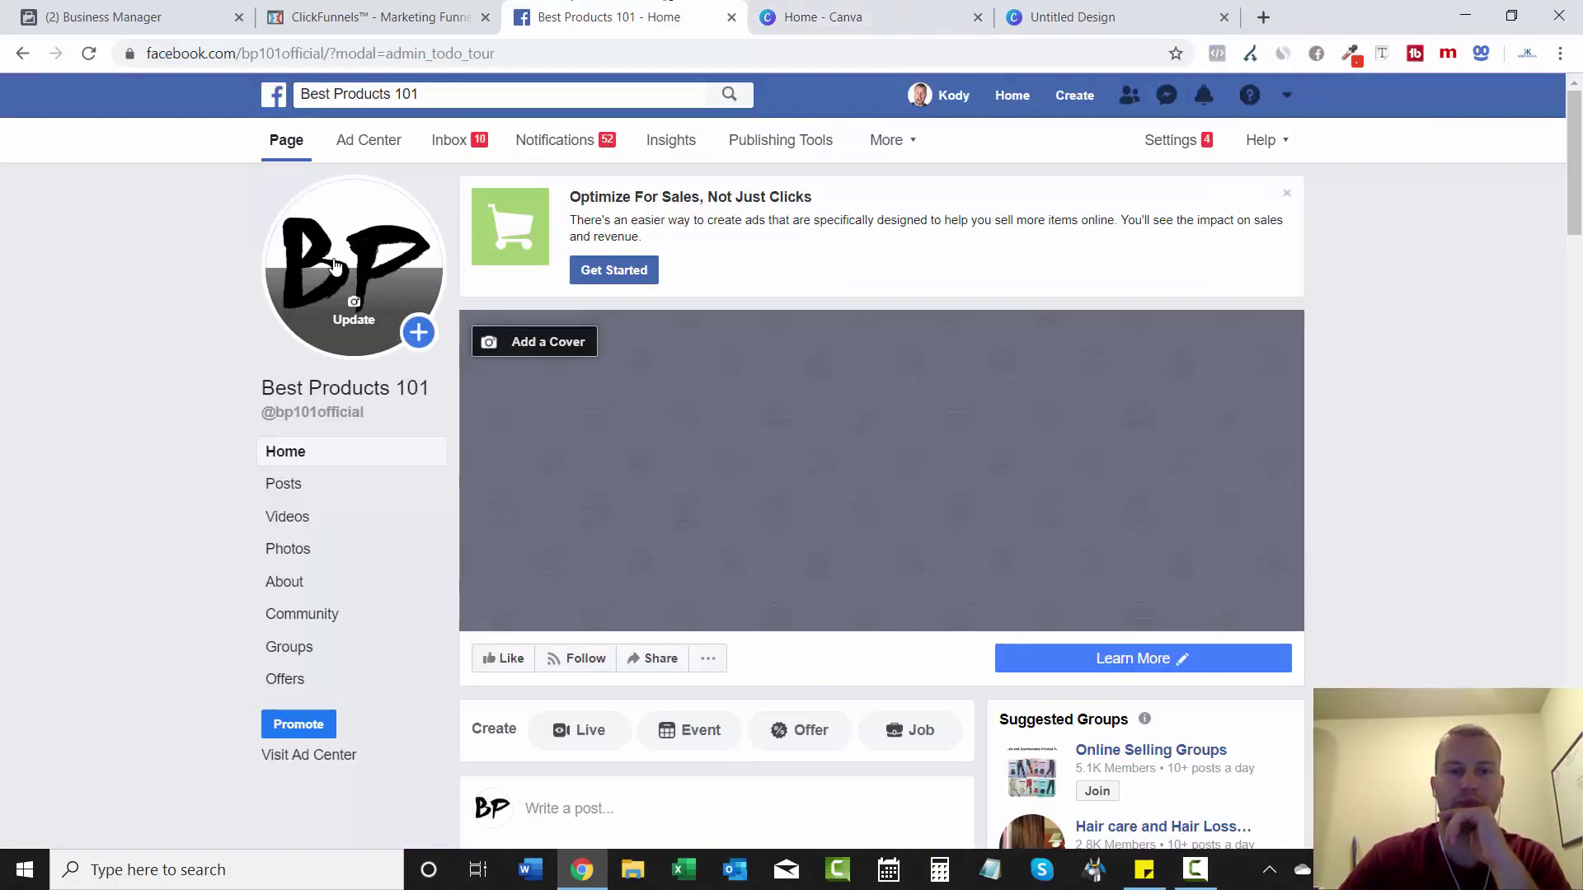
{"action": "left_click", "coordinate": [1144, 16]}
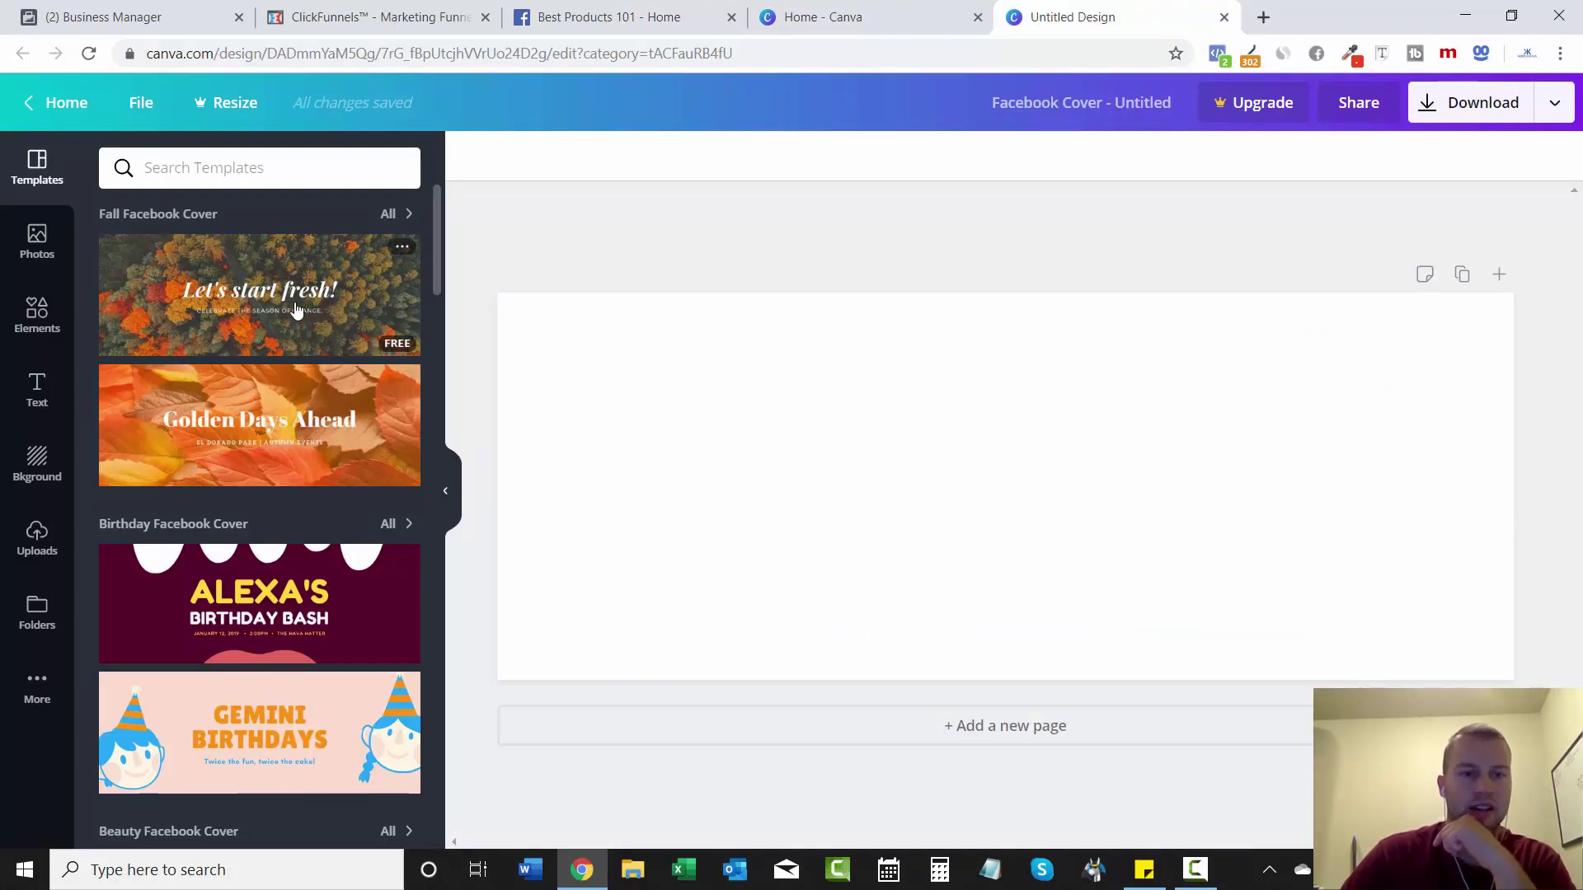
{"action": "scroll", "coordinate": [296, 308], "scroll_direction": "down", "scroll_amount": 9}
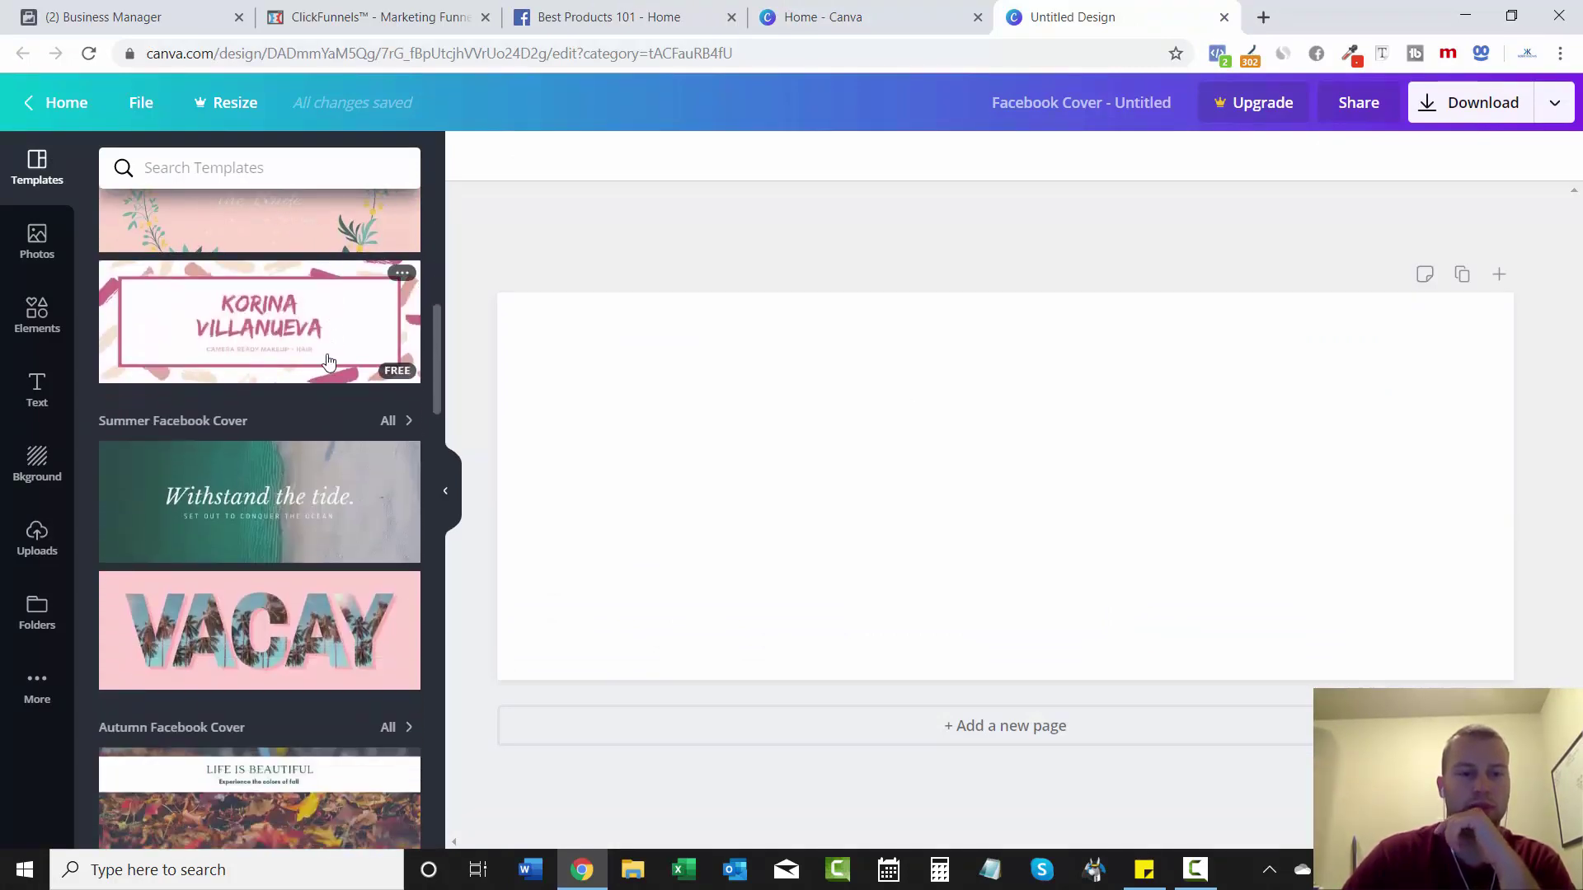
{"action": "scroll", "coordinate": [305, 332], "scroll_direction": "down", "scroll_amount": 6}
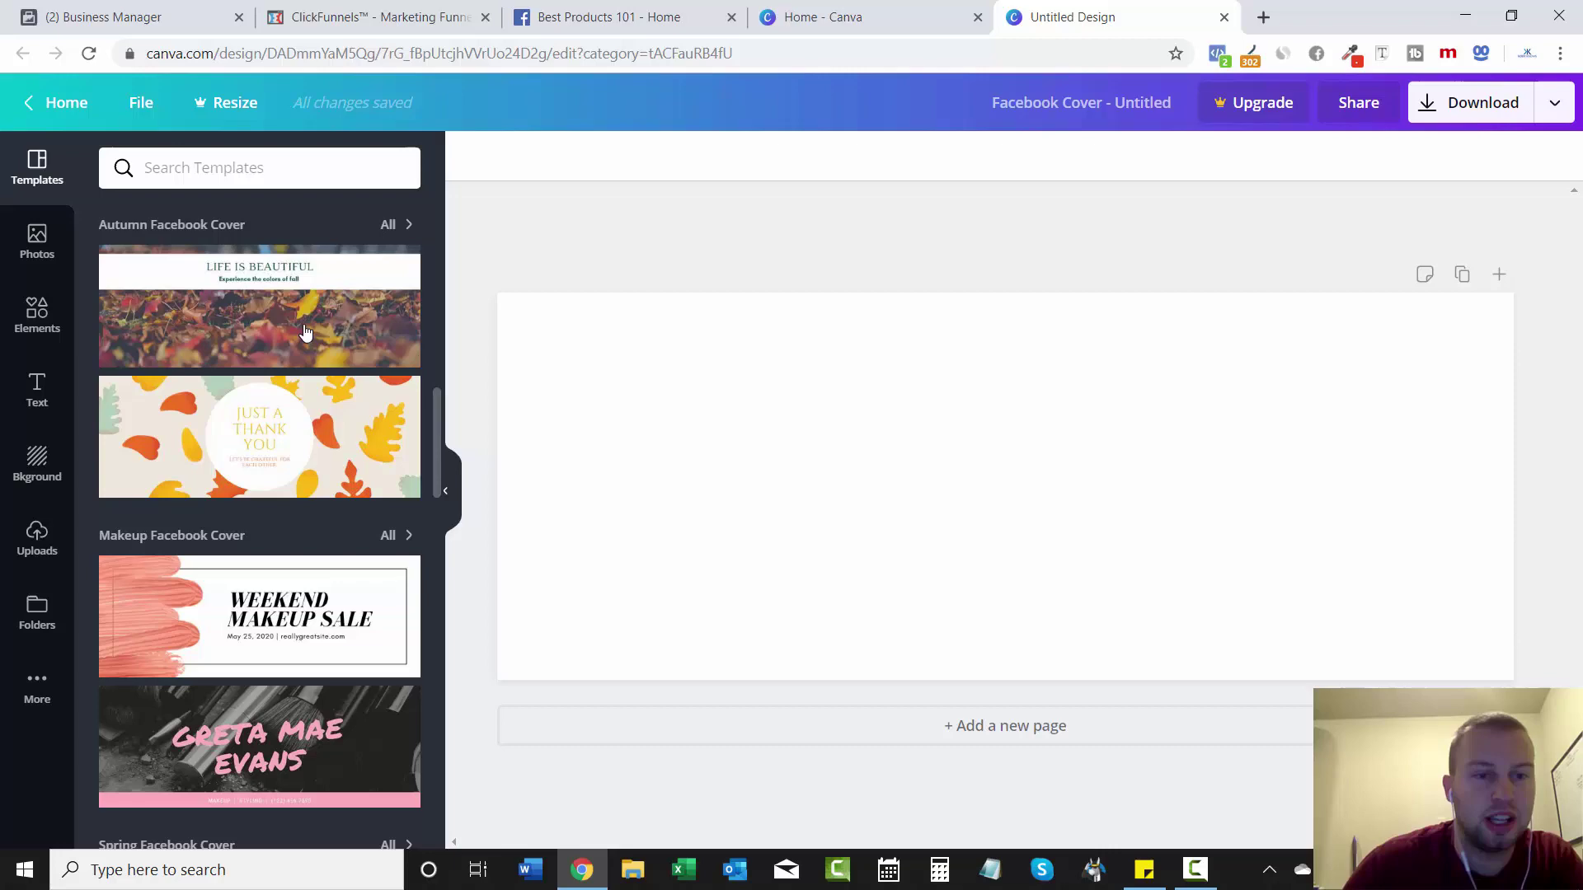
{"action": "scroll", "coordinate": [305, 332], "scroll_direction": "down", "scroll_amount": 7}
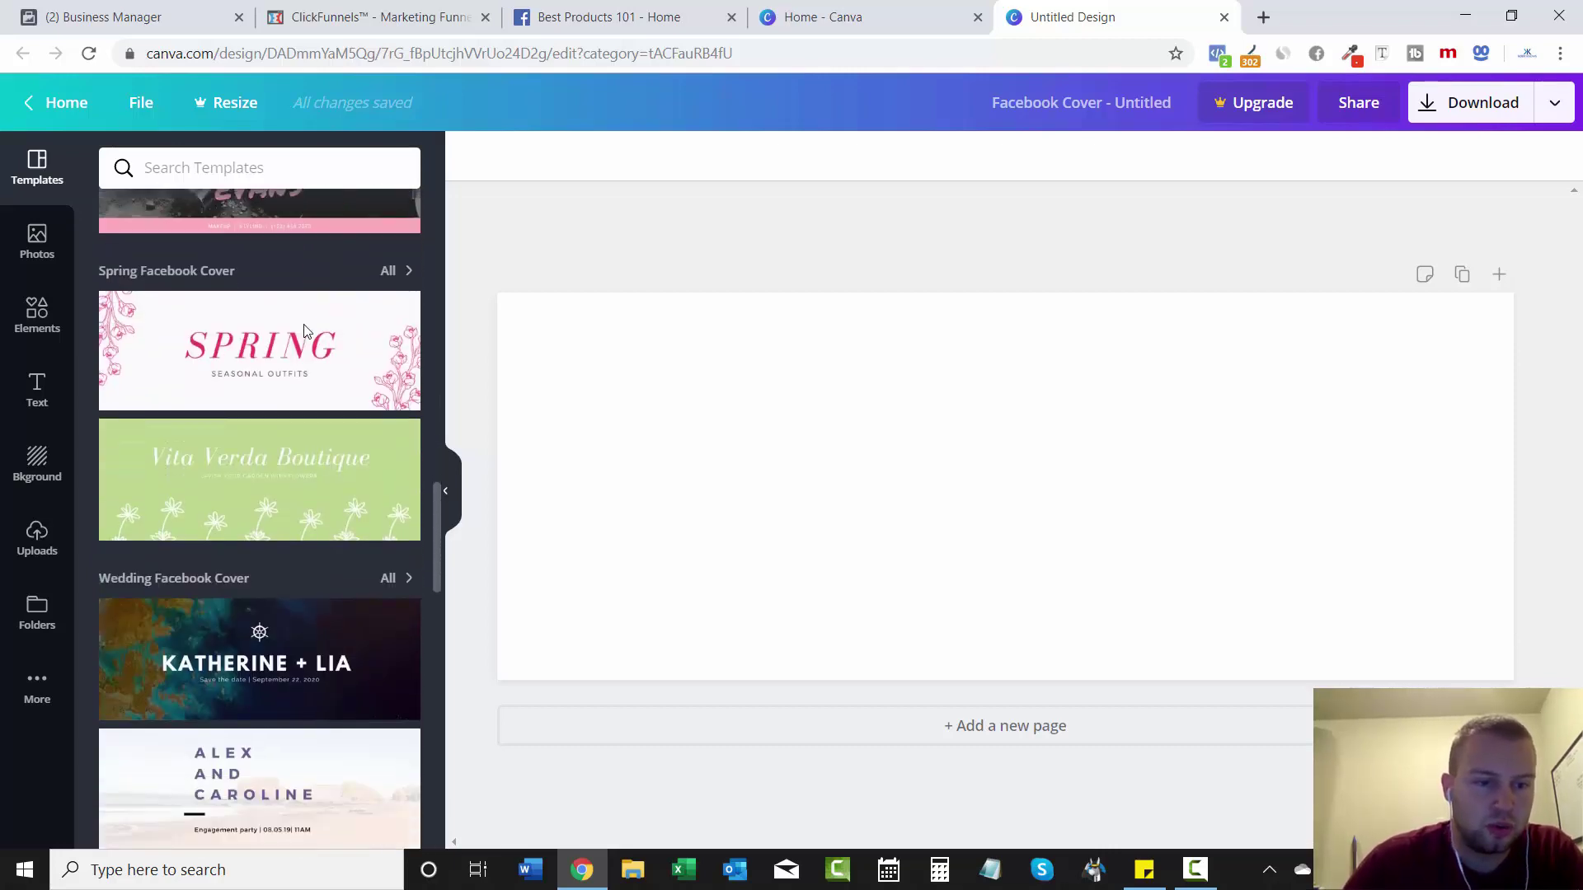
{"action": "scroll", "coordinate": [305, 332], "scroll_direction": "down", "scroll_amount": 8}
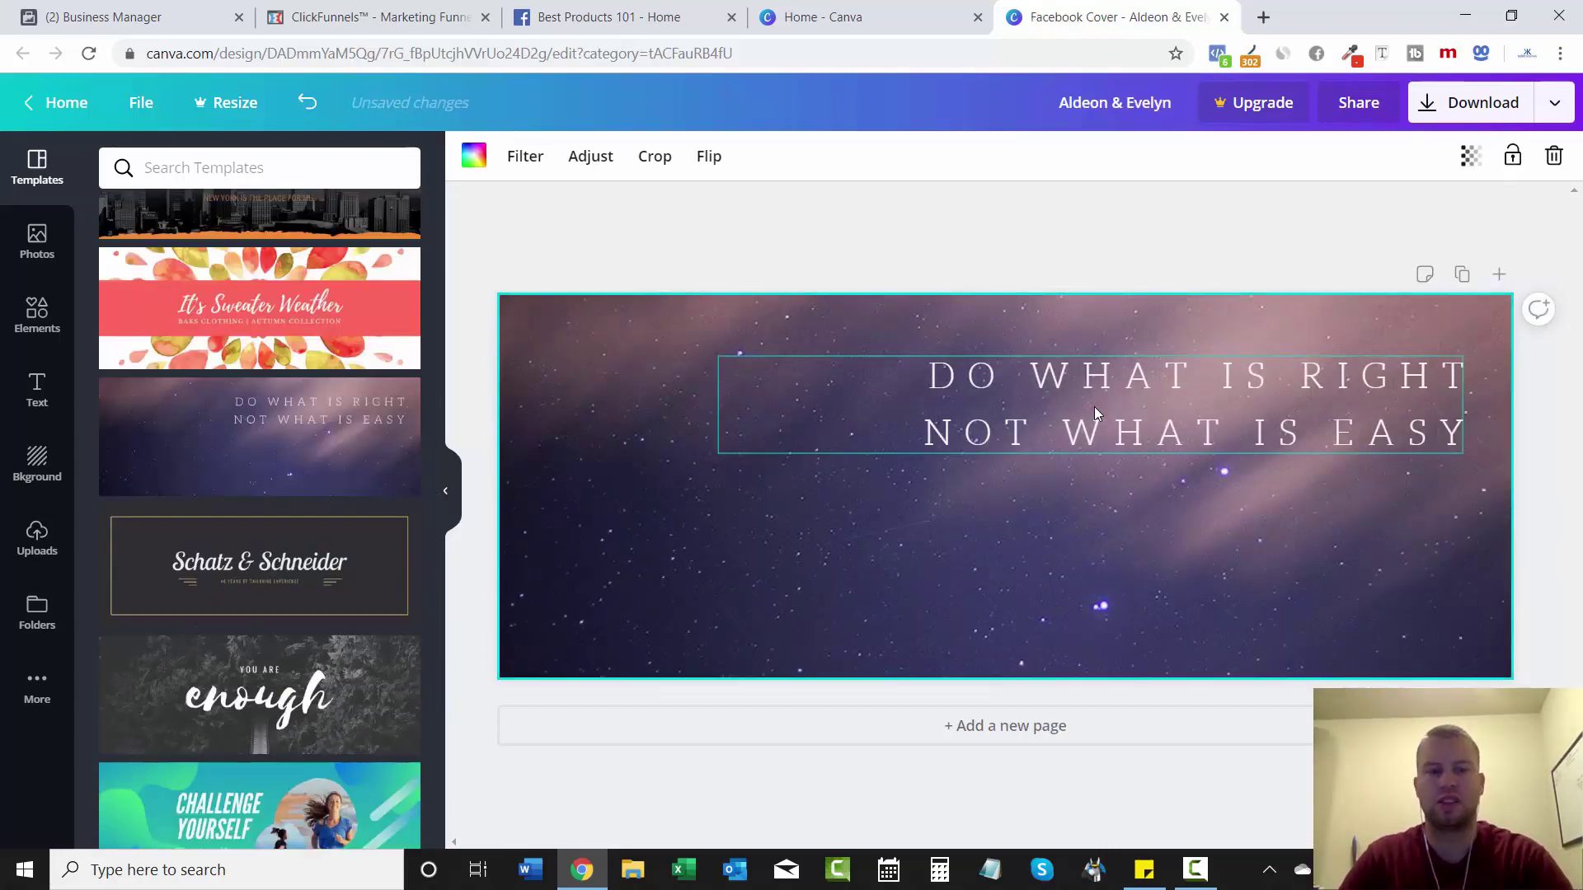
- Apply the starry DO WHAT IS RIGHT template and delete its quote text
{"action": "left_click", "coordinate": [1095, 407]}
{"action": "left_click", "coordinate": [1111, 417]}
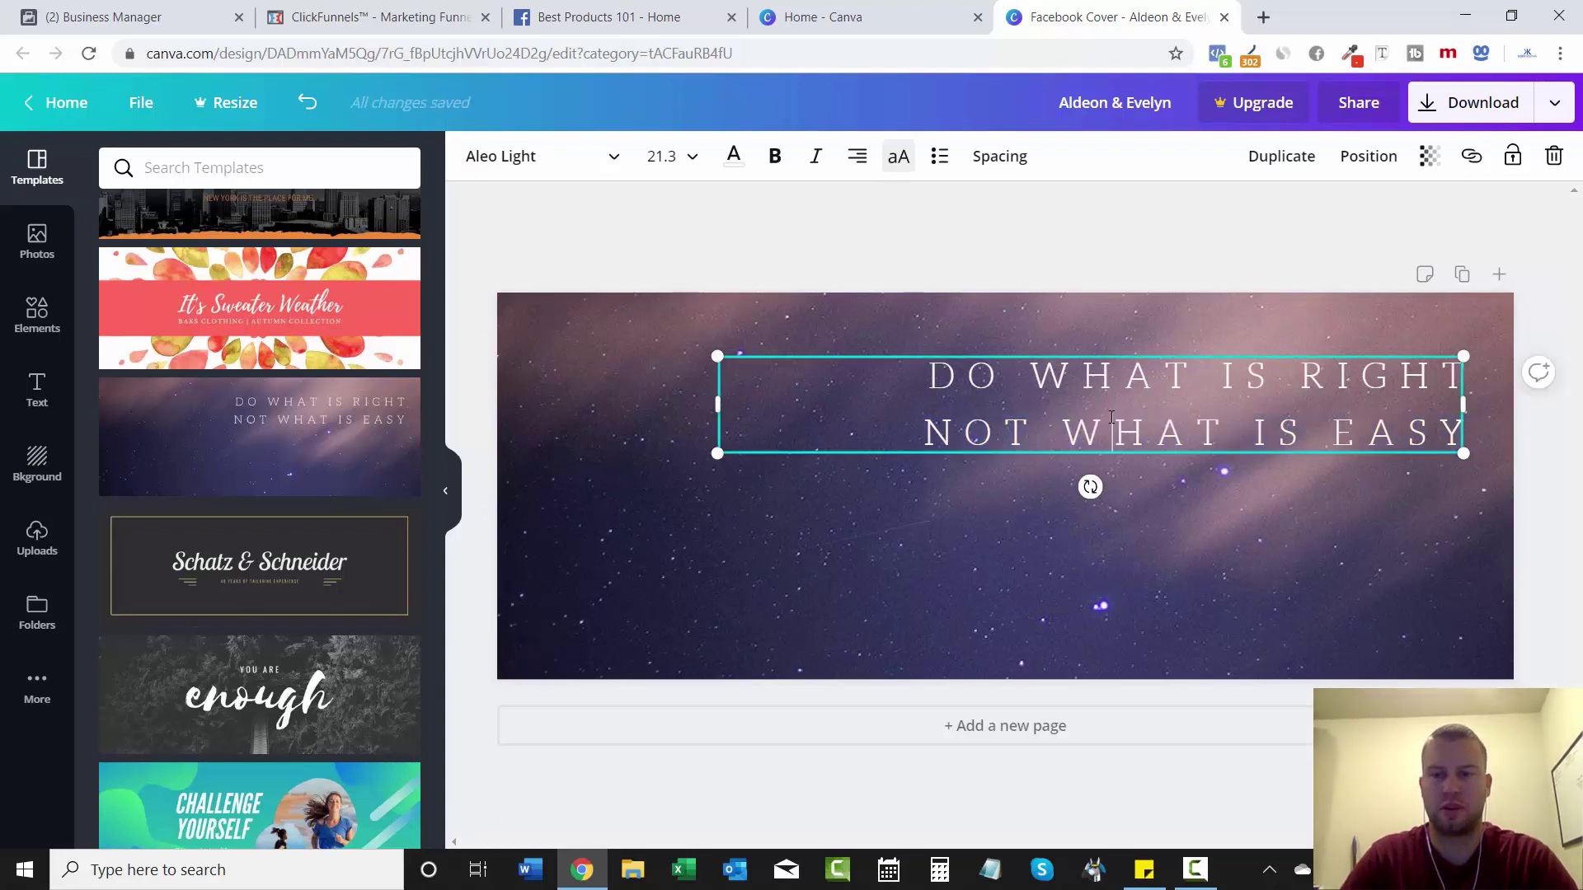
{"action": "triple_click", "coordinate": [1112, 417]}
{"action": "key", "text": "BackSpace"}
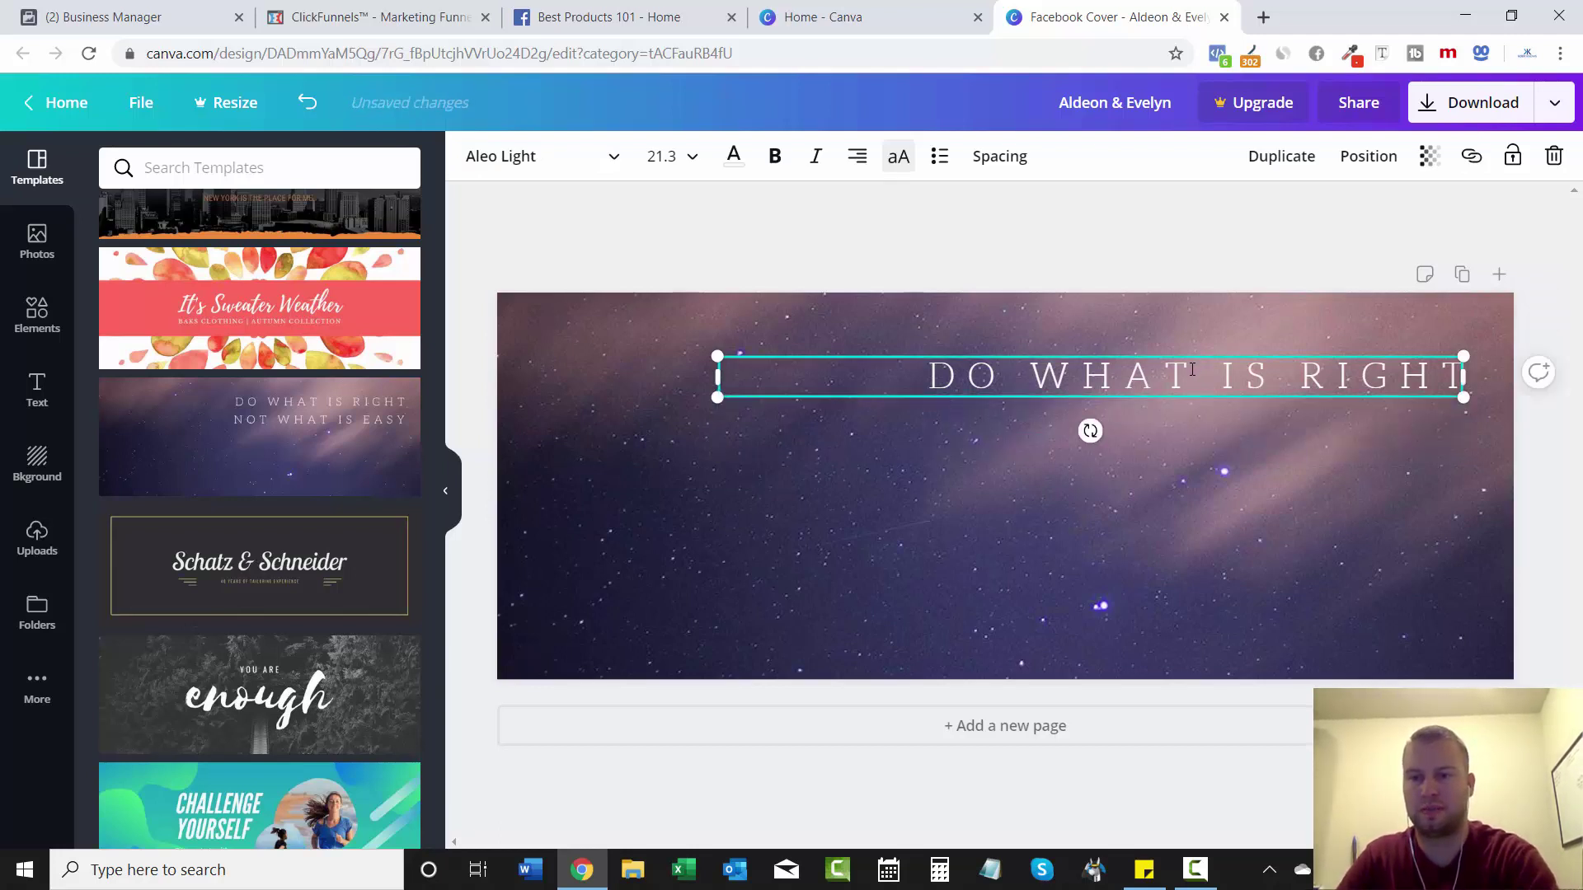
{"action": "key", "text": "BackSpace"}
{"action": "key", "text": "BackSpace"}
{"action": "key", "text": "BackSpace"}
{"action": "key", "text": "BackSpace"}
{"action": "key", "text": "BackSpace"}
{"action": "key", "text": "BackSpace"}
{"action": "key", "text": "BackSpace"}
{"action": "key", "text": "BackSpace"}
{"action": "key", "text": "BackSpace"}
{"action": "key", "text": "BackSpace"}
{"action": "key", "text": "BackSpace"}
{"action": "key", "text": "BackSpace"}
{"action": "key", "text": "BackSpace"}
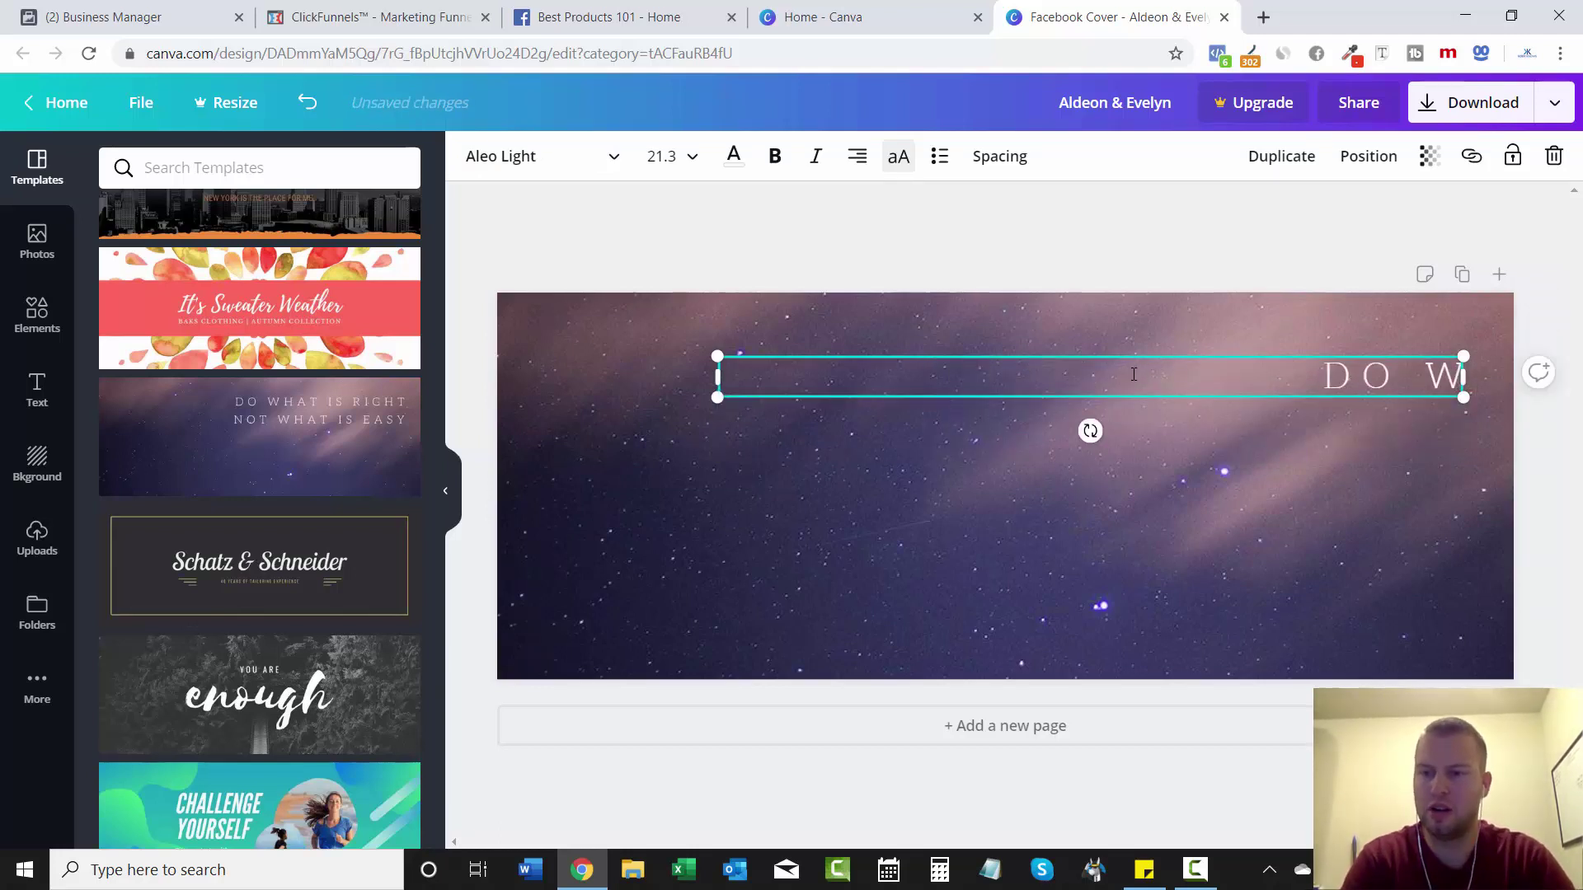
- Type BEST PRODUCTS 101 with SHOP NOW on a second line, then select both lines
{"action": "type", "text": "BEST"}
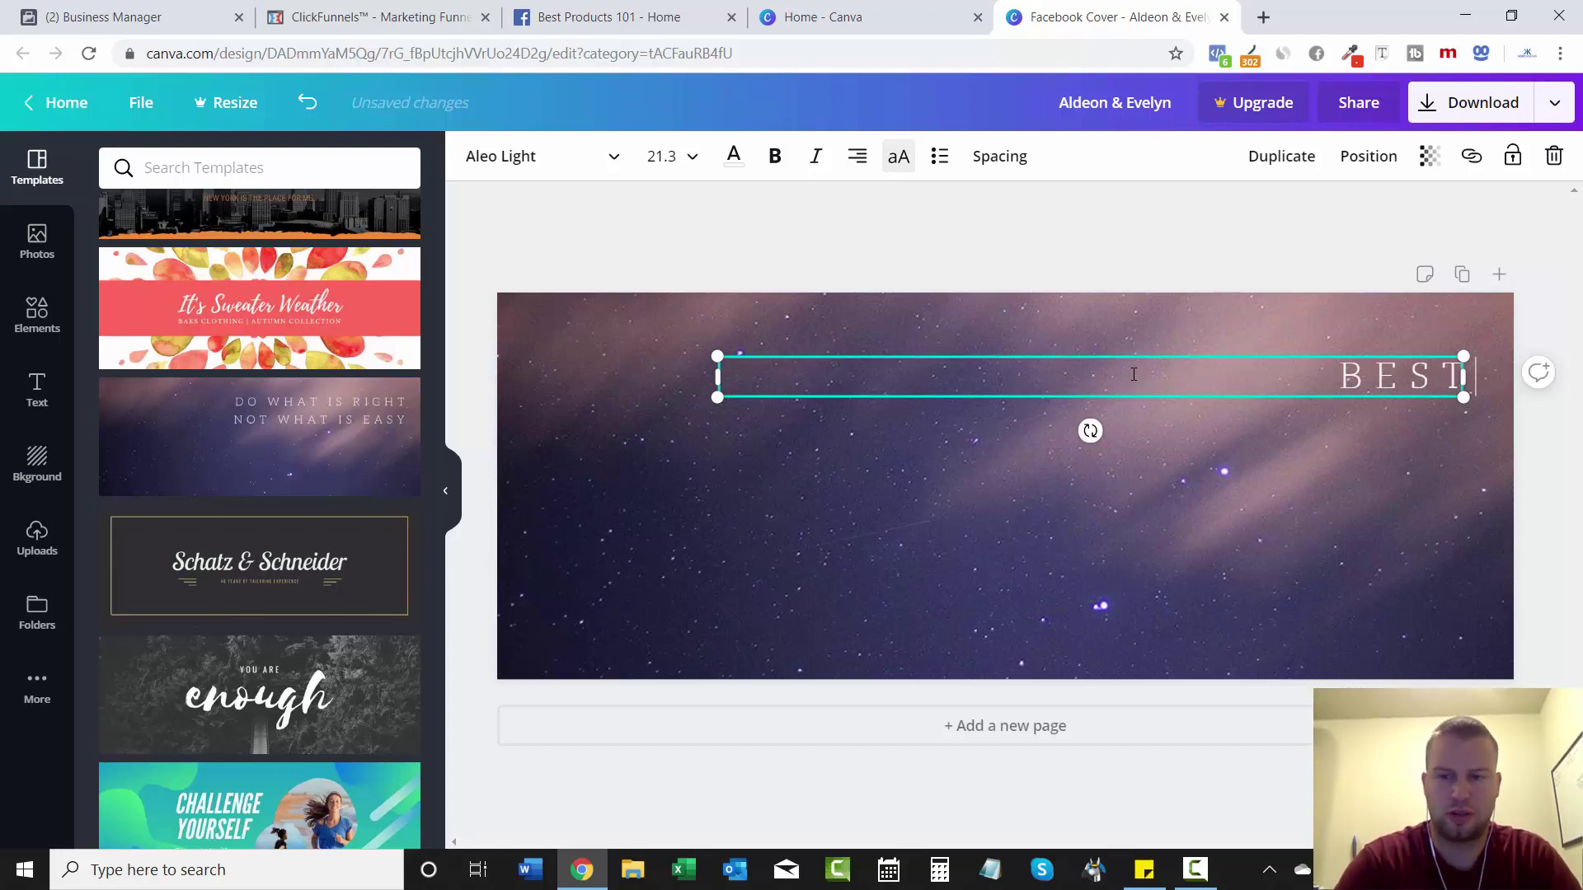
{"action": "type", "text": " PRODUCT"}
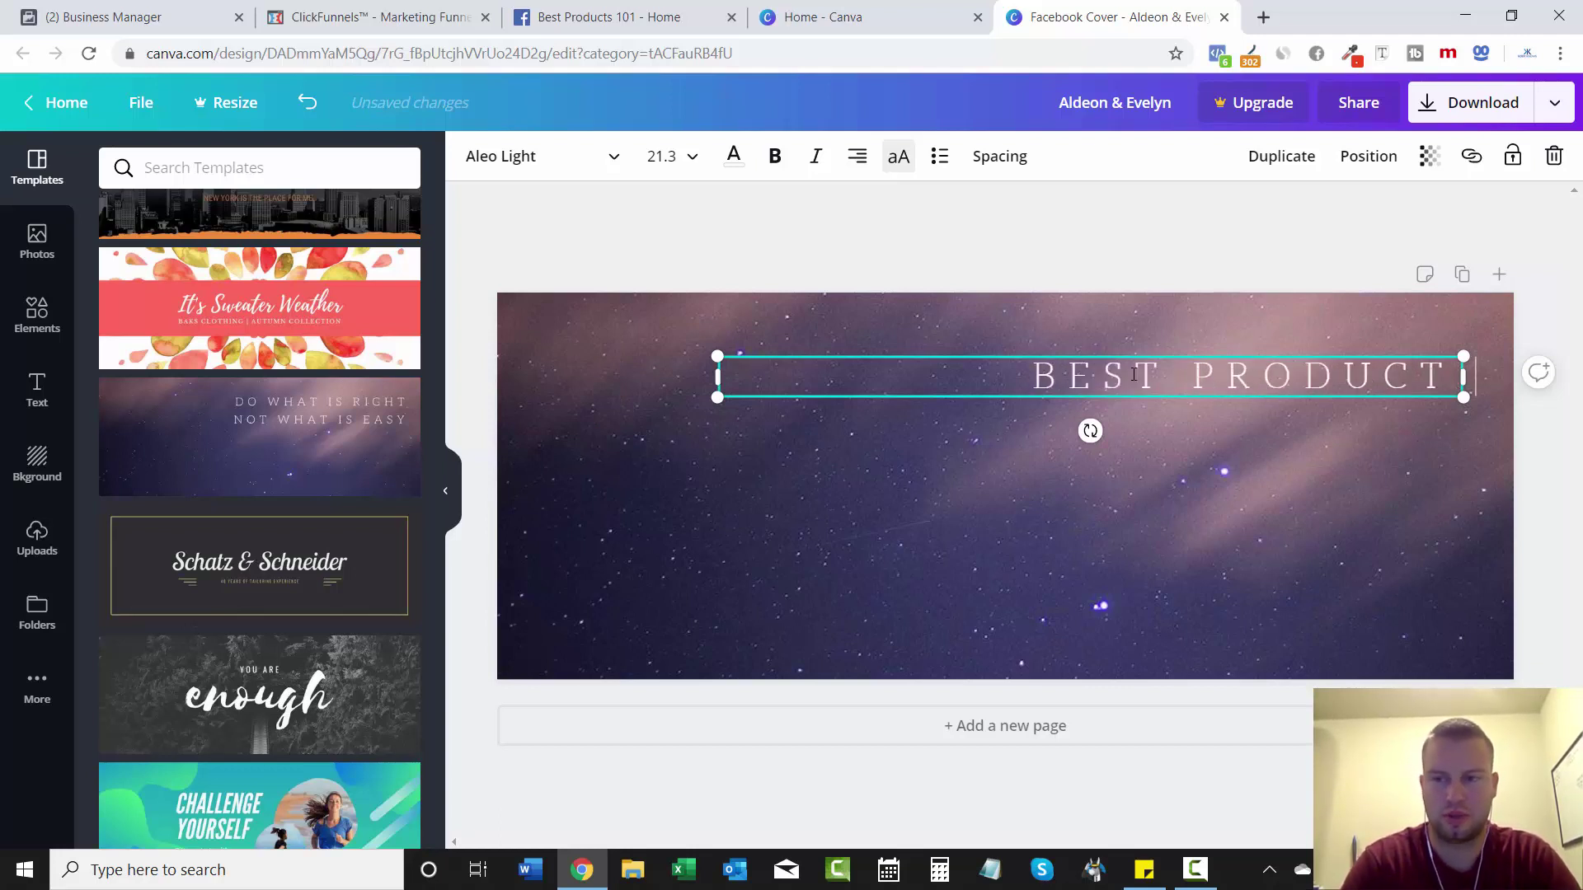
{"action": "type", "text": "S 1010"}
{"action": "key", "text": "Return"}
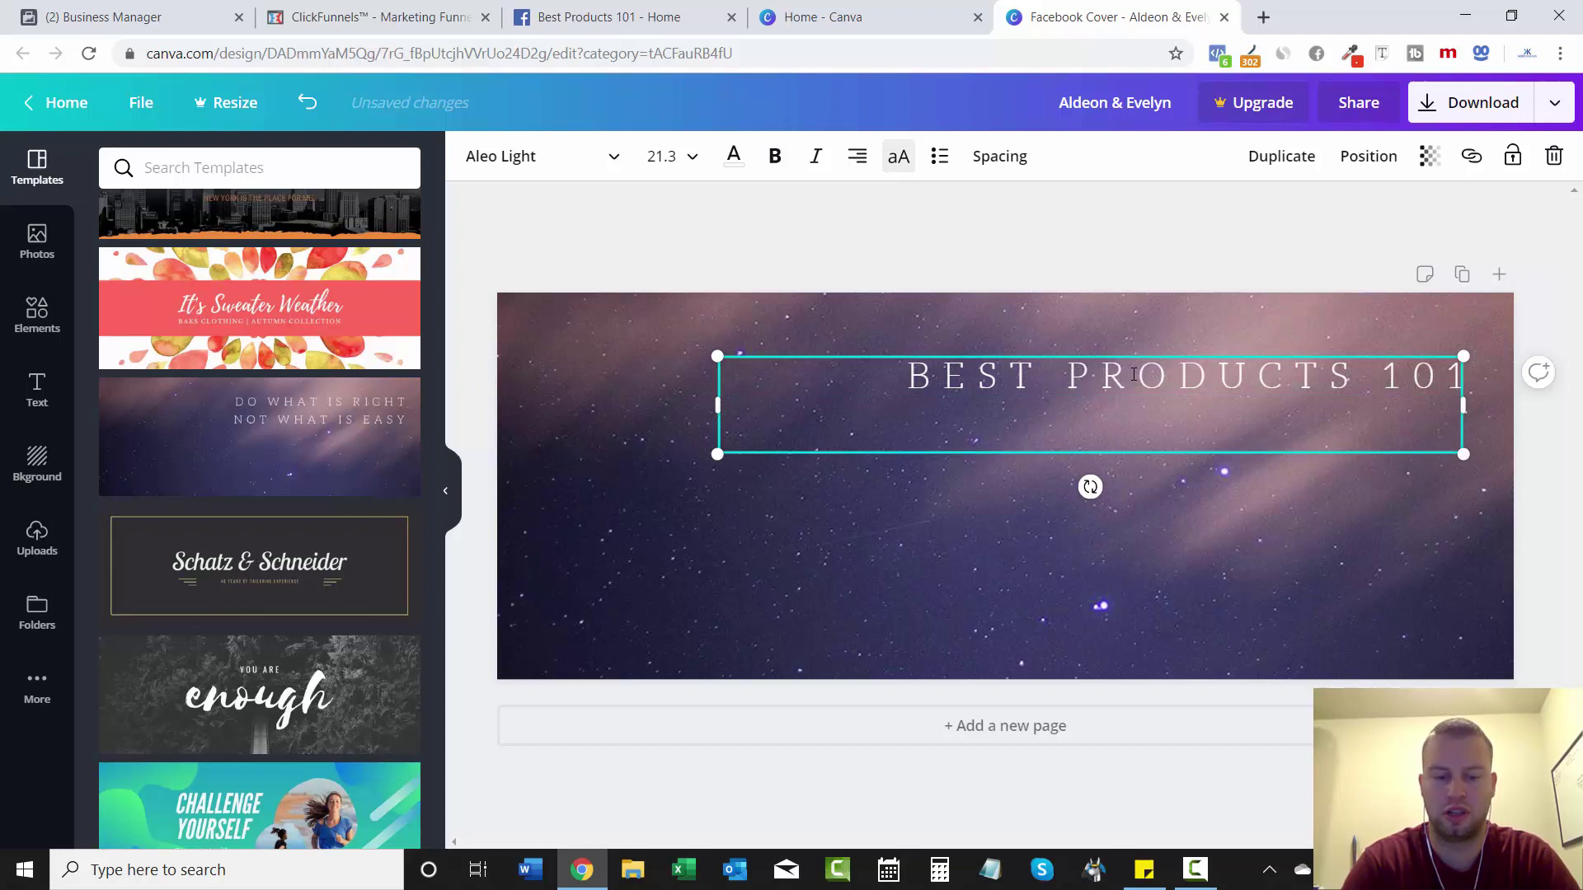
{"action": "type", "text": "SHOP NI"}
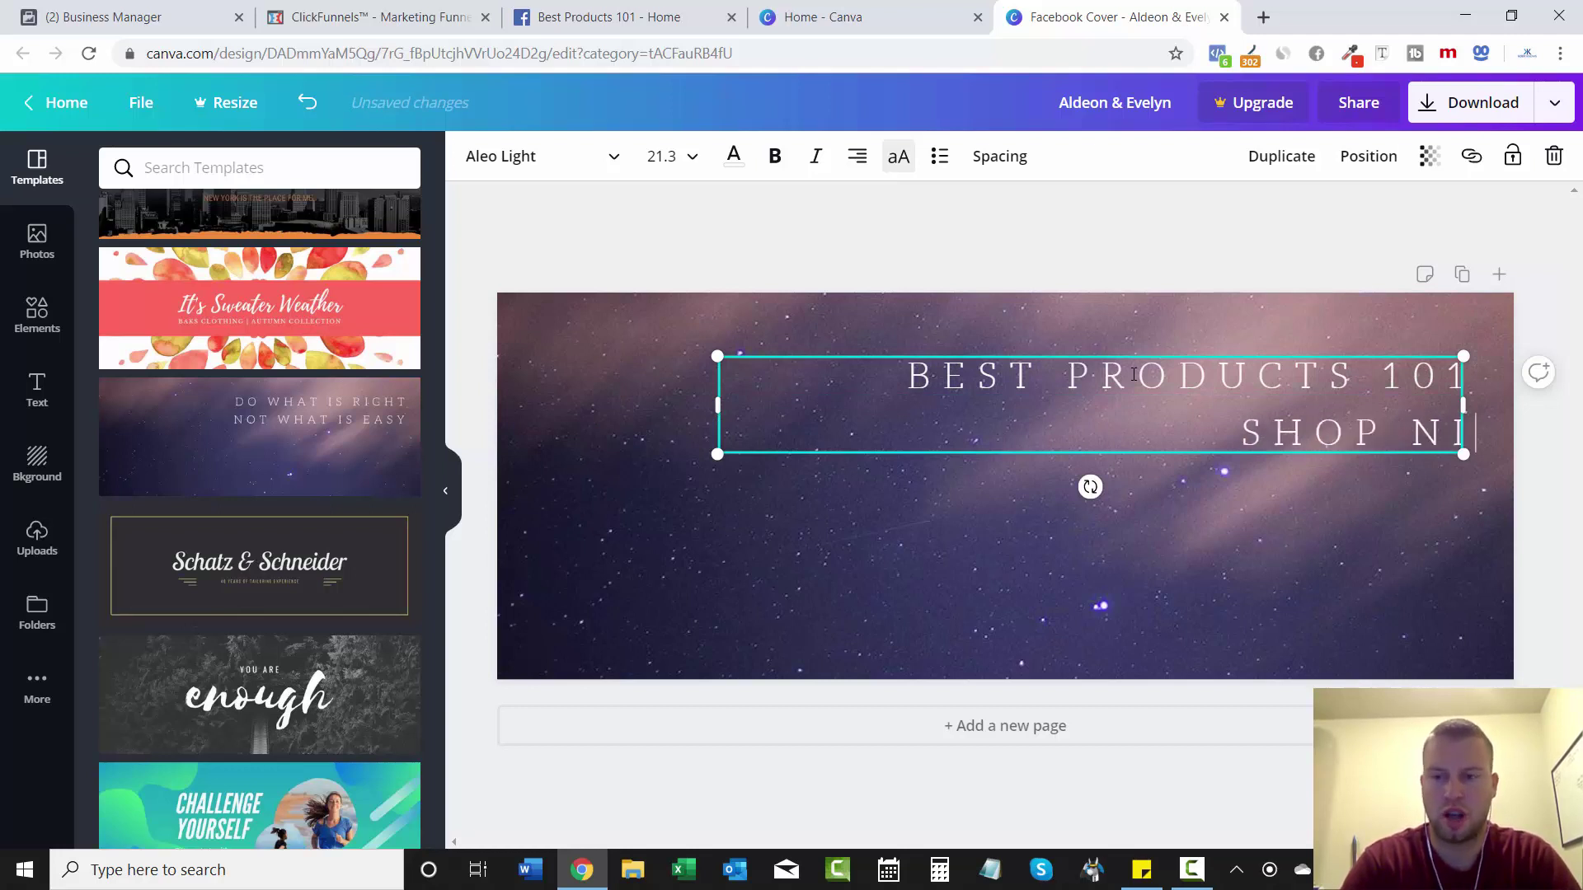
{"action": "type", "text": "W"}
{"action": "key", "text": "BackSpace"}
{"action": "key", "text": "BackSpace"}
{"action": "type", "text": "OW"}
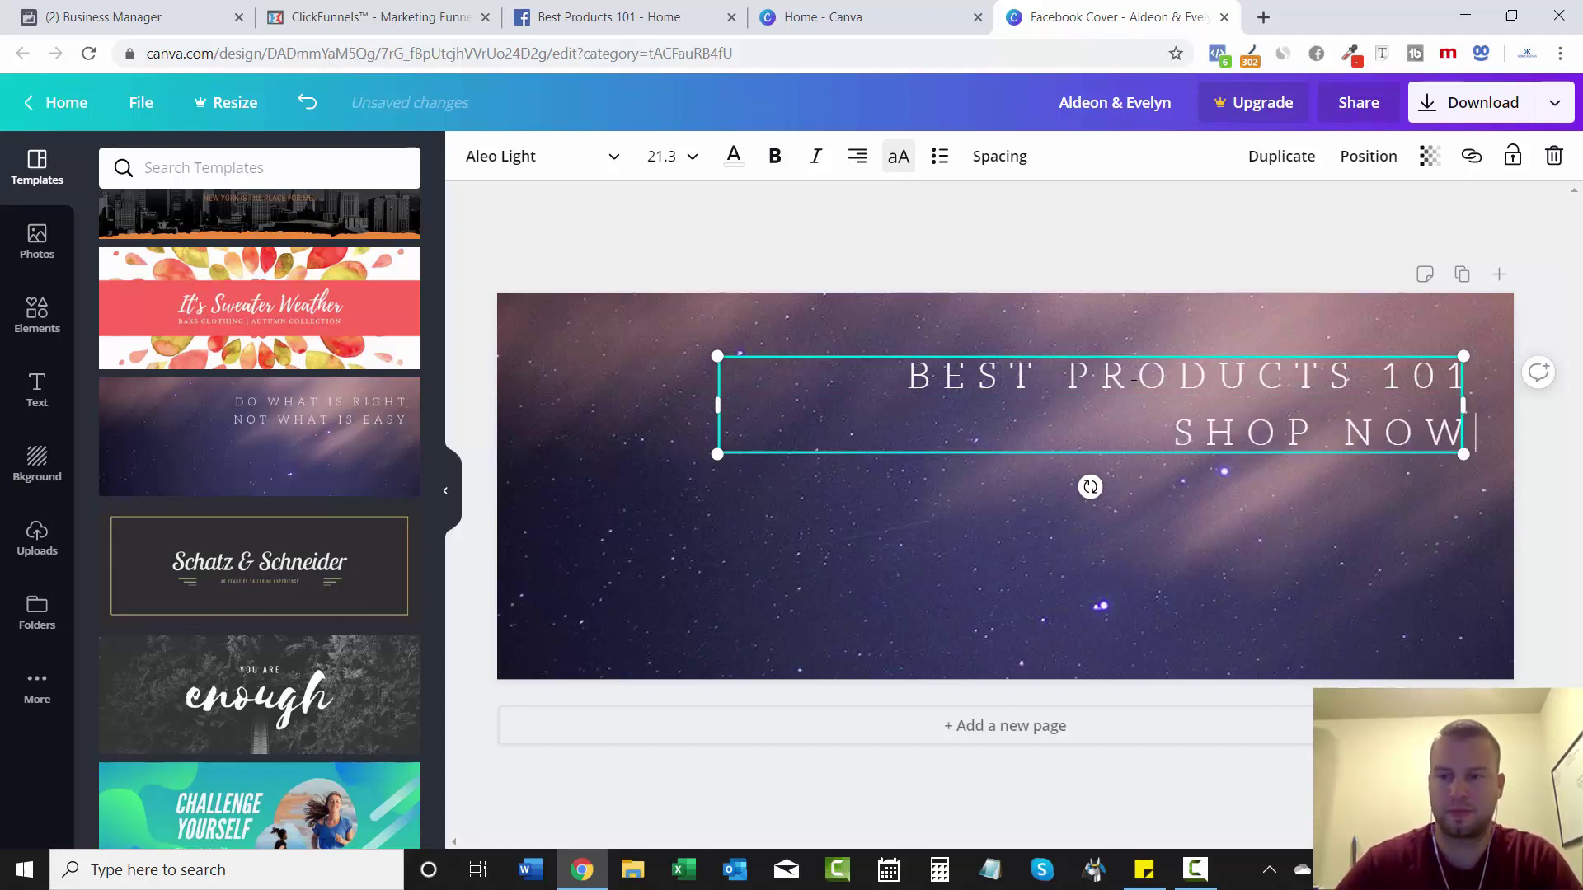
{"action": "triple_click", "coordinate": [1212, 431]}
{"action": "left_click", "coordinate": [1328, 430]}
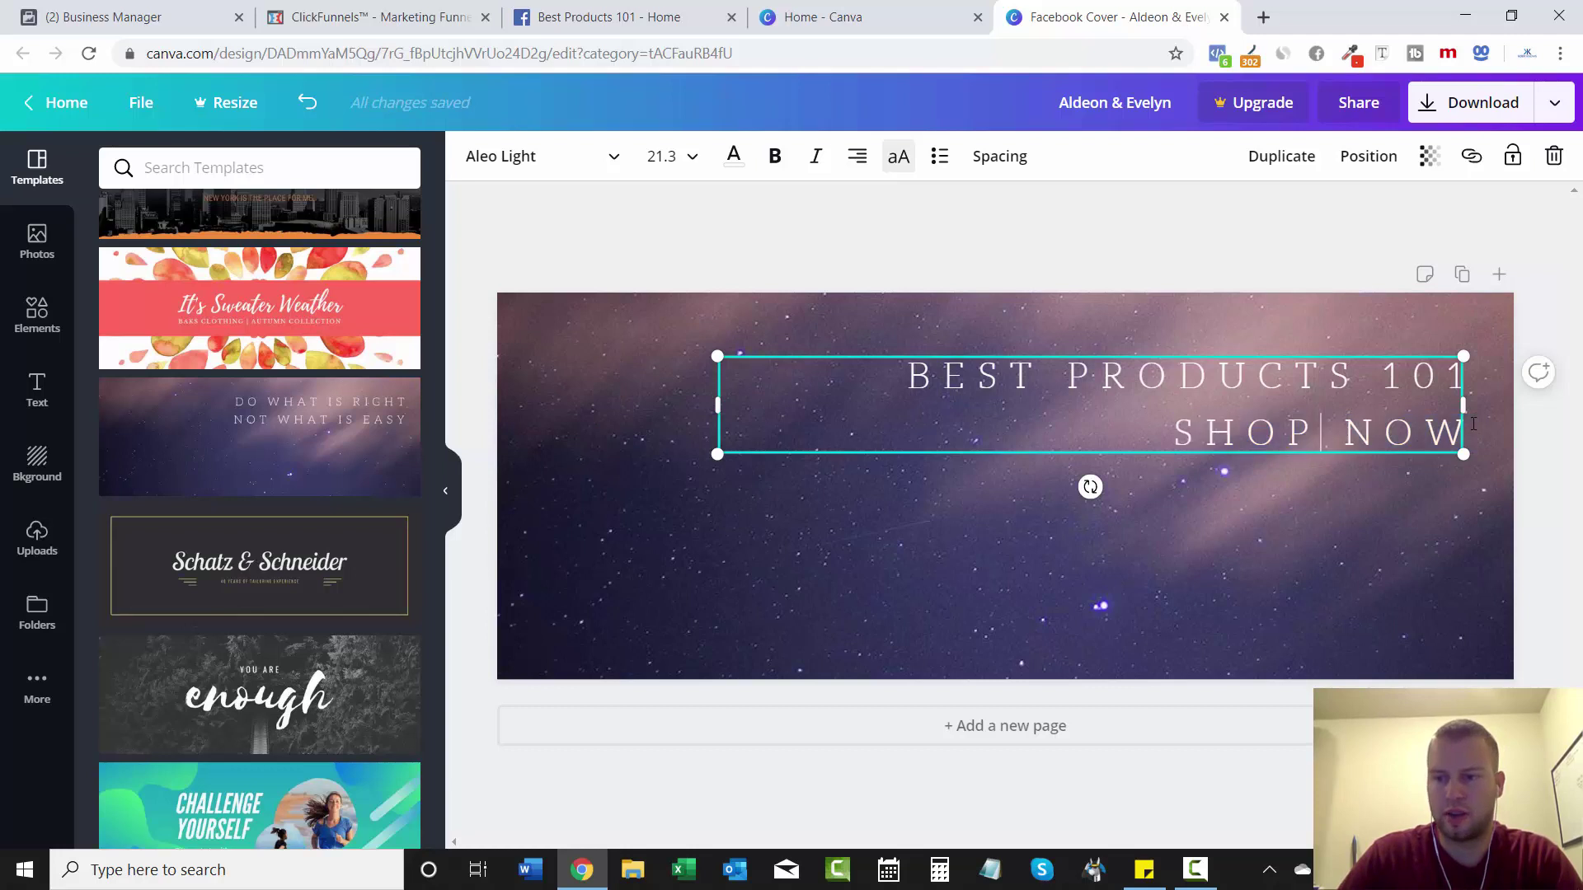
{"action": "left_click_drag", "start_coordinate": [1455, 434], "coordinate": [877, 391]}
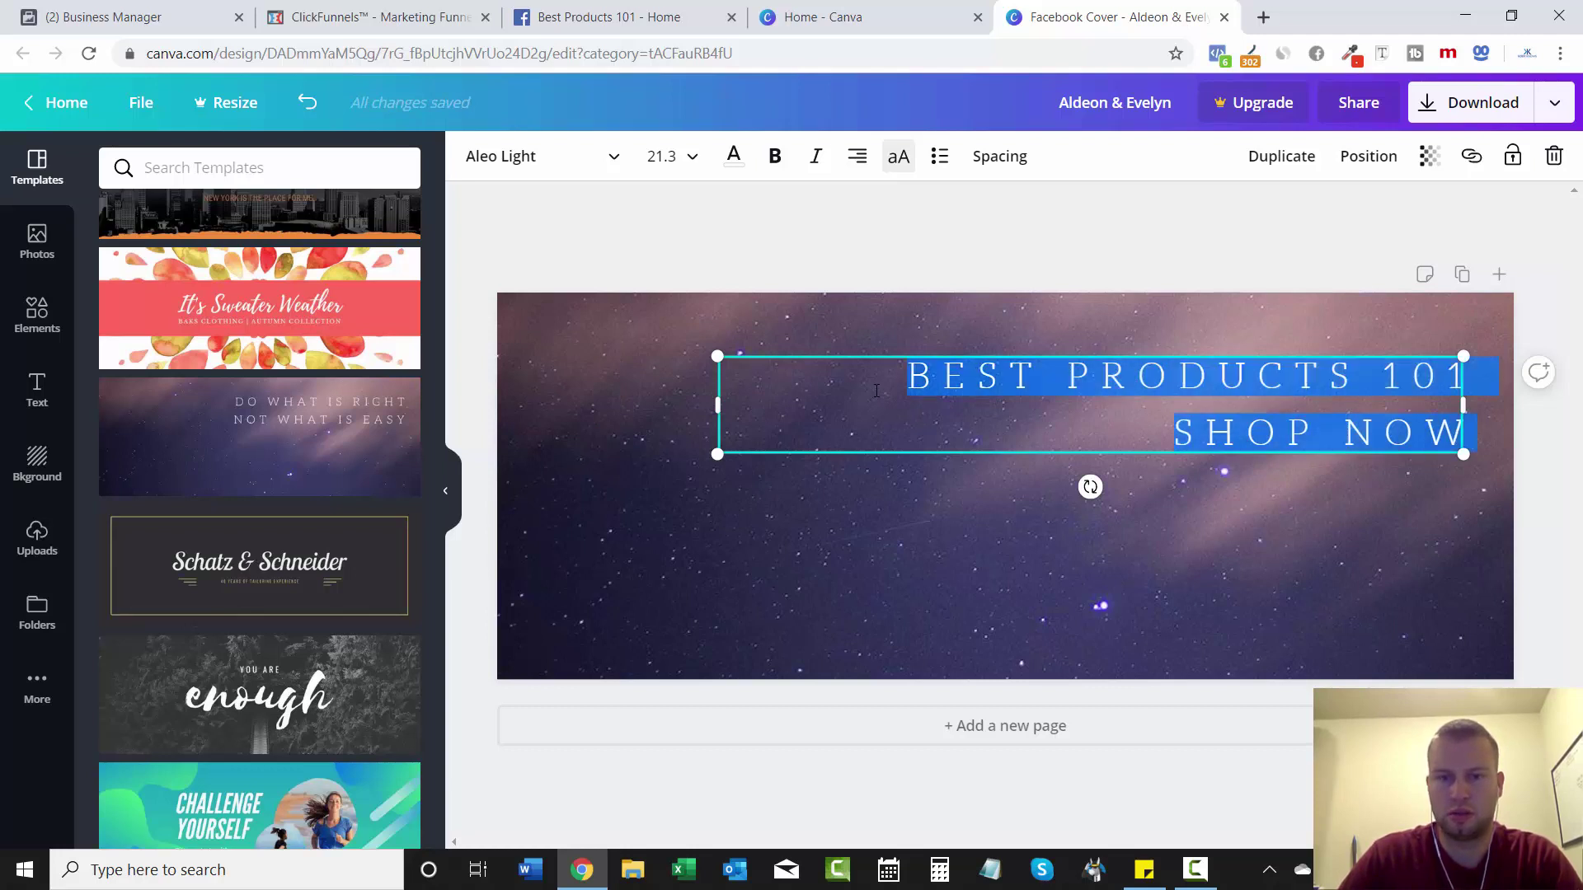
- Make the heading bold in Alfa Slab One and widen its text box to one line
{"action": "left_click", "coordinate": [776, 171]}
{"action": "left_click", "coordinate": [691, 158]}
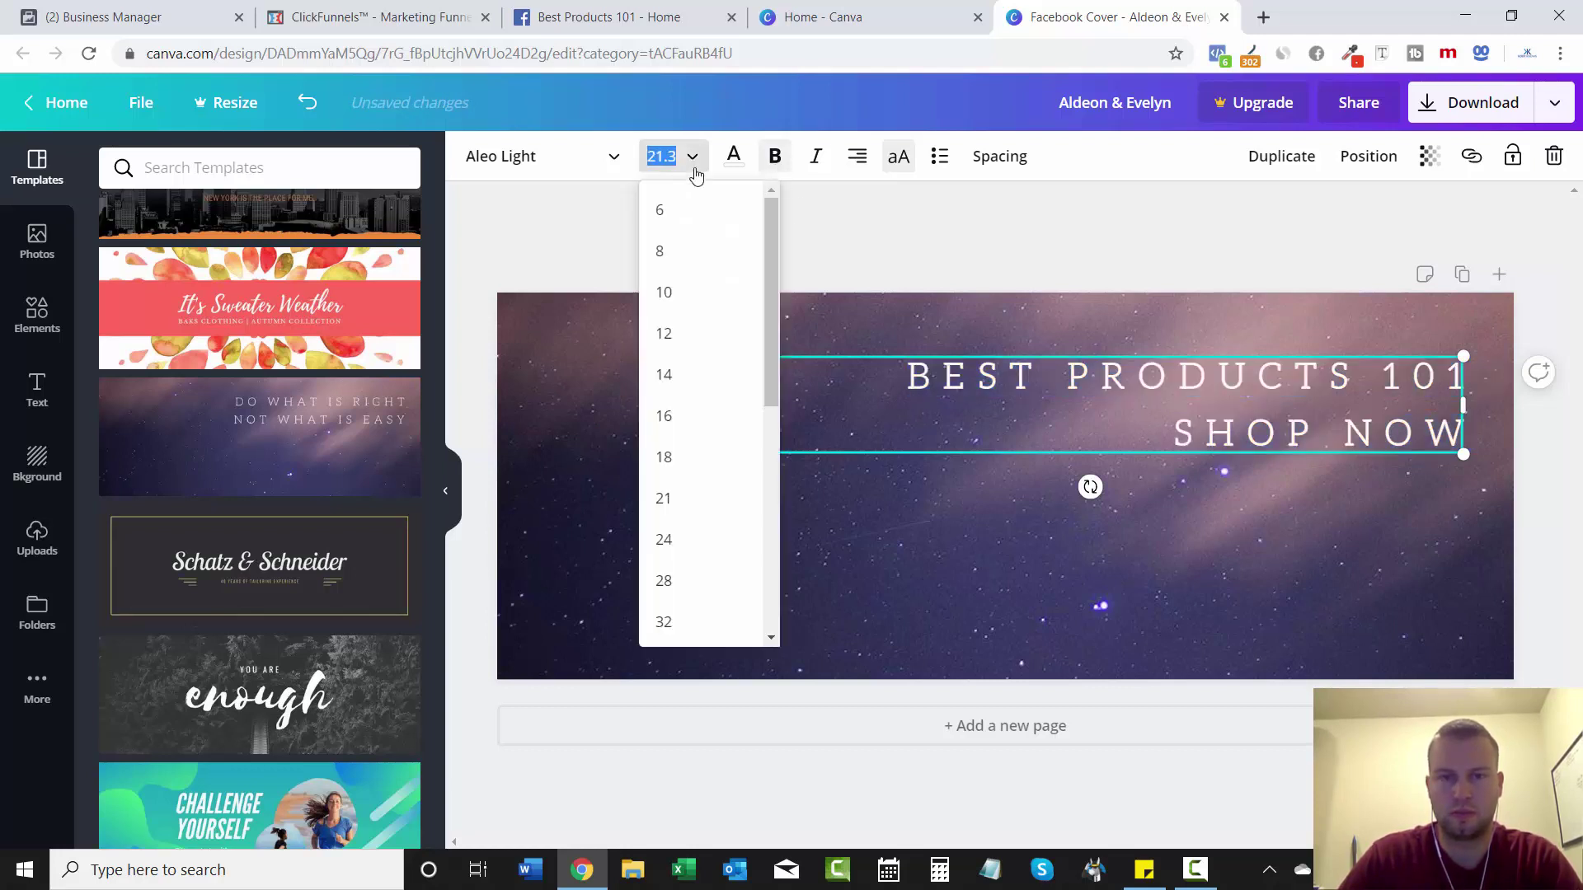
{"action": "left_click", "coordinate": [696, 562]}
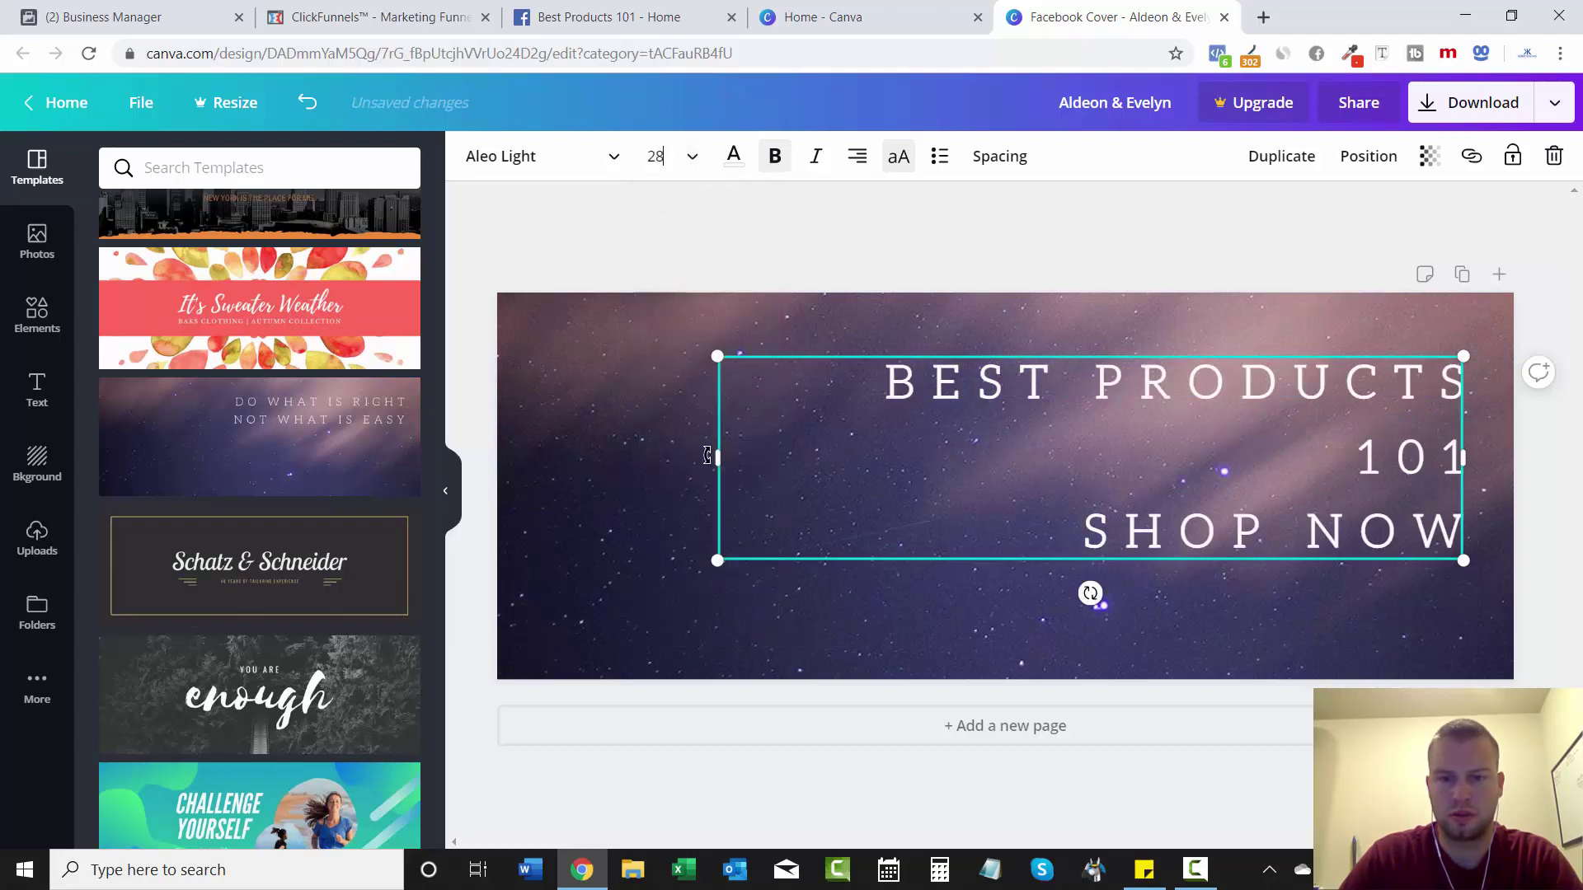
{"action": "left_click_drag", "start_coordinate": [652, 456], "coordinate": [640, 456]}
{"action": "left_click", "coordinate": [598, 157]}
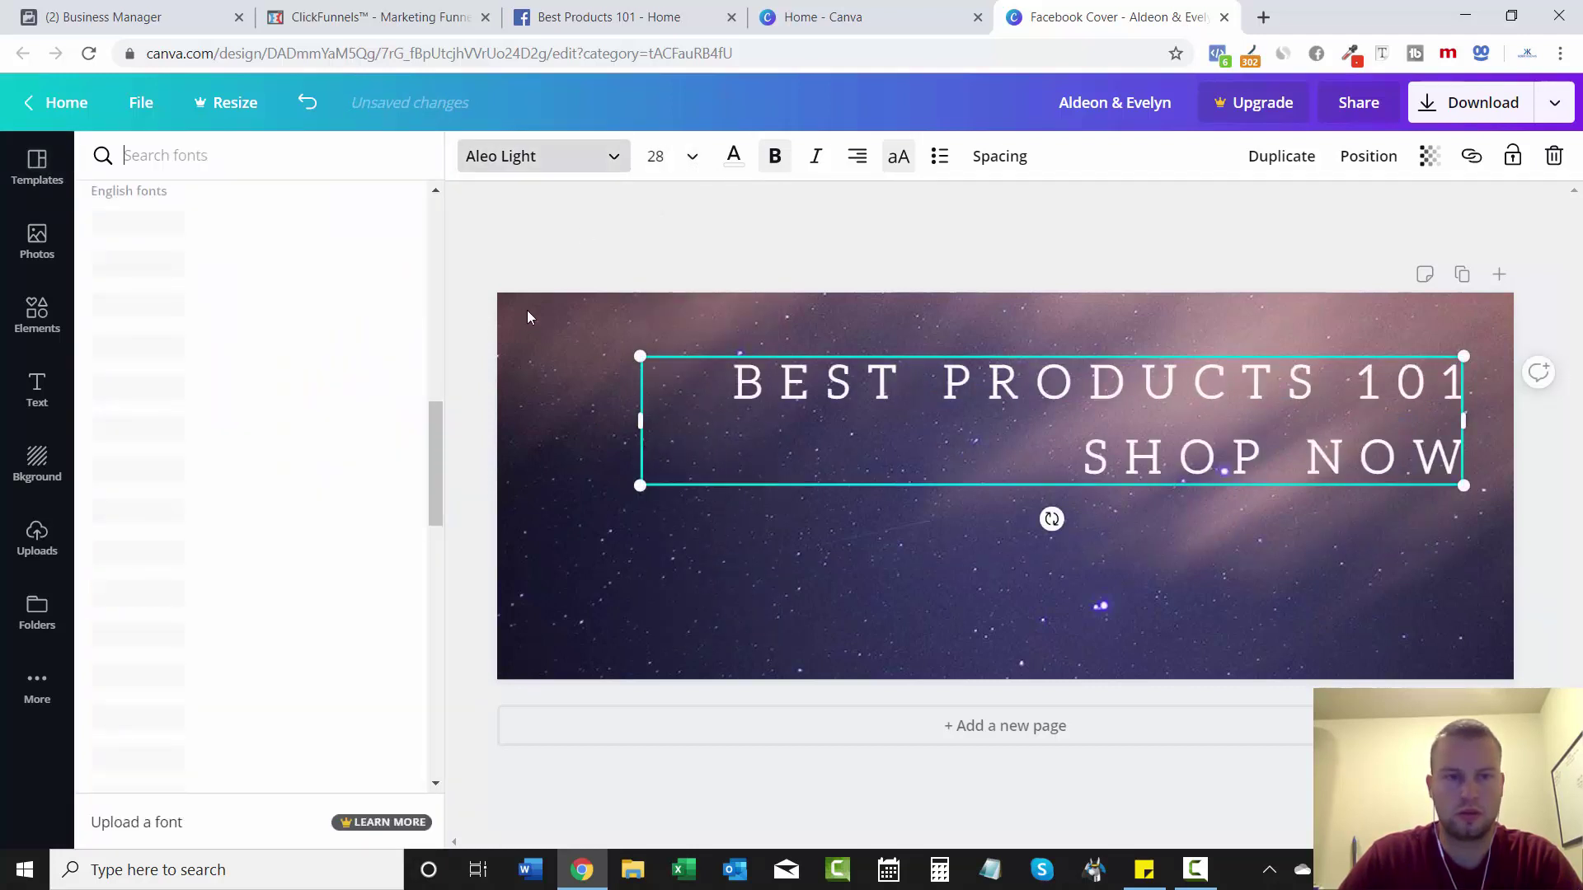
{"action": "left_click", "coordinate": [207, 272]}
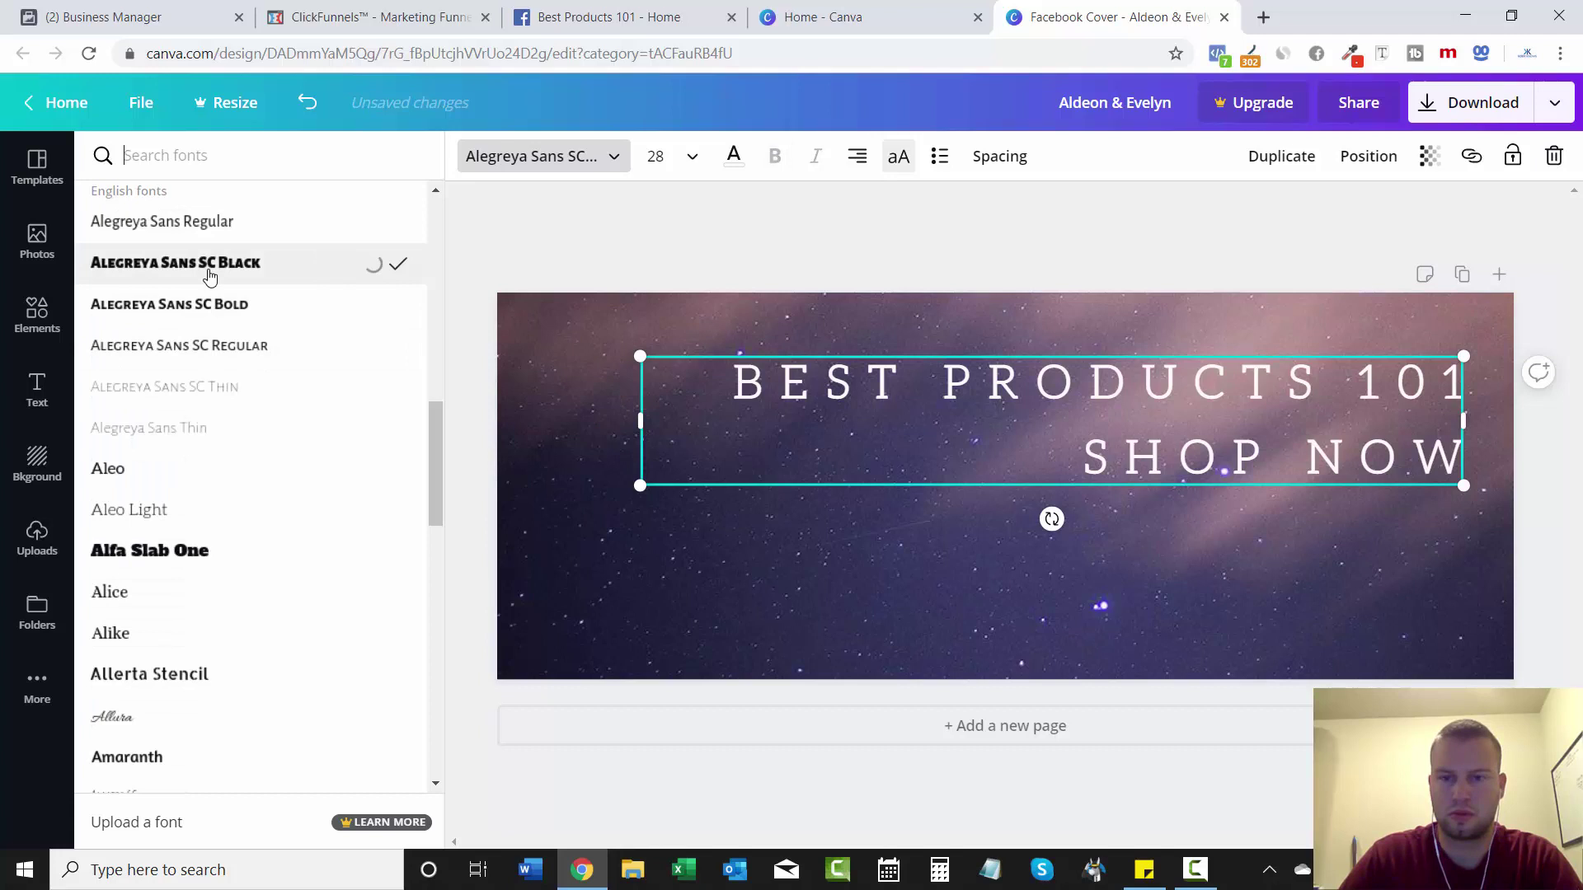
{"action": "left_click", "coordinate": [212, 550]}
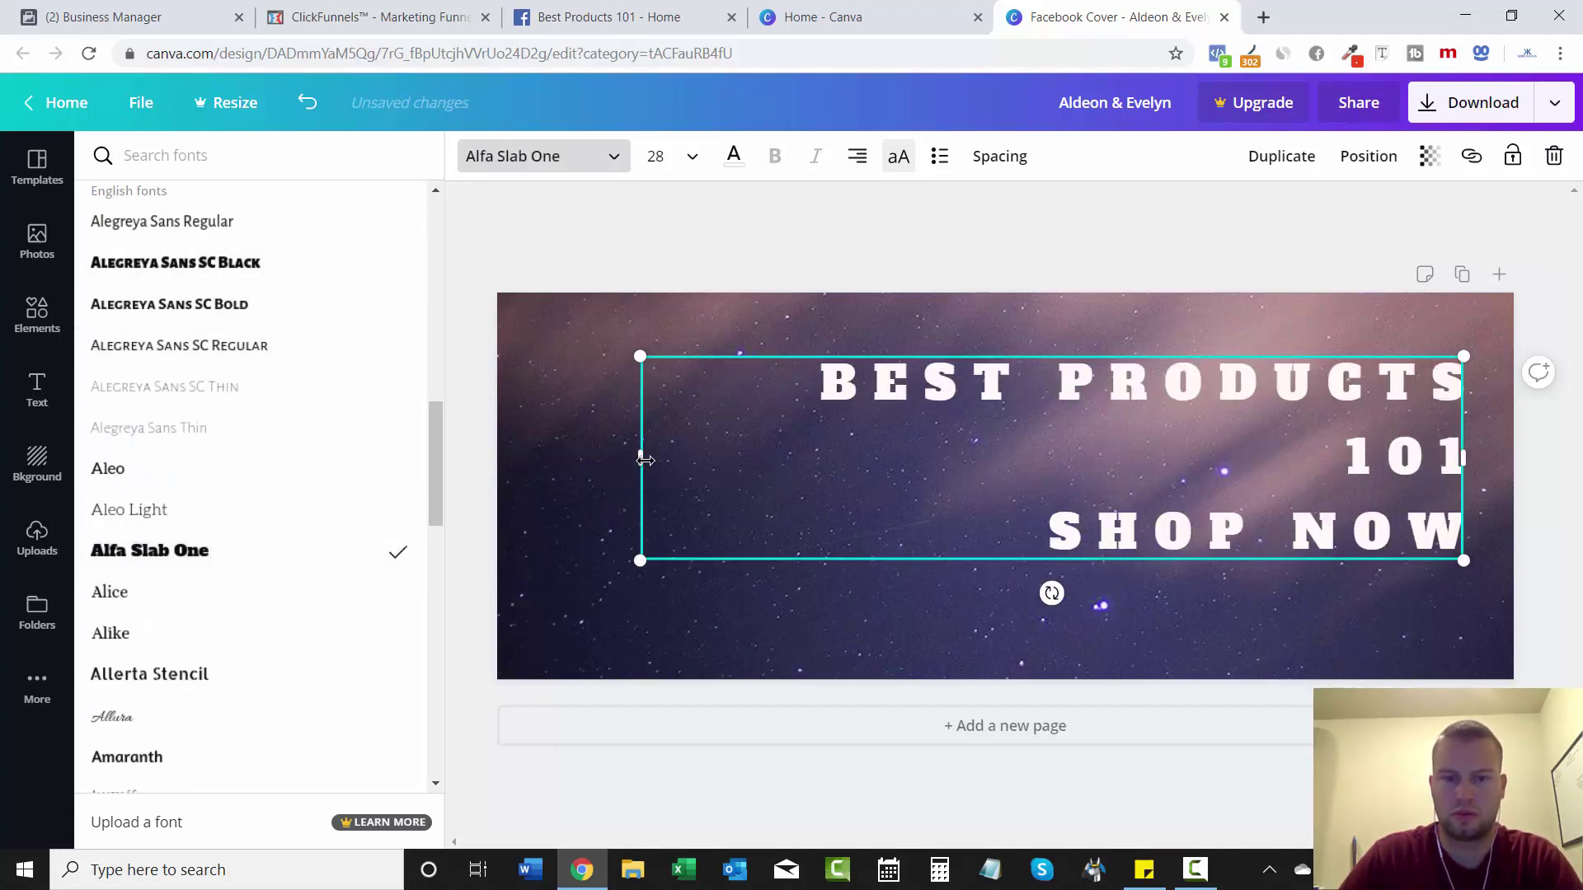
{"action": "left_click_drag", "start_coordinate": [644, 460], "coordinate": [606, 458]}
- Shrink the heading to size 24 and move it slightly lower on the cover
{"action": "left_click", "coordinate": [1128, 261]}
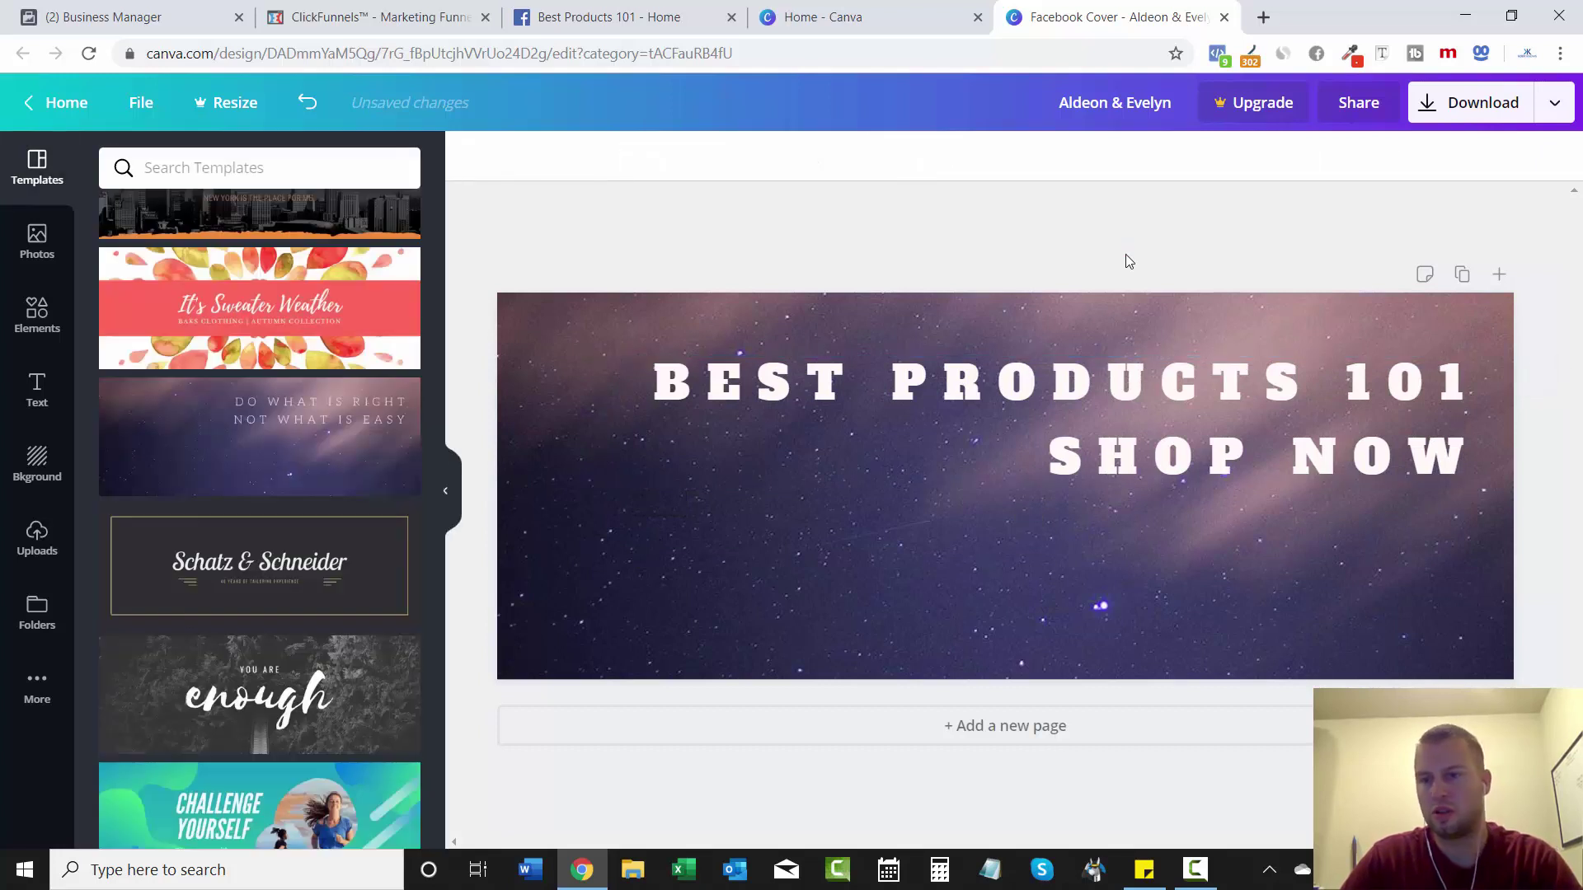
{"action": "left_click", "coordinate": [1146, 383]}
{"action": "left_click", "coordinate": [663, 156]}
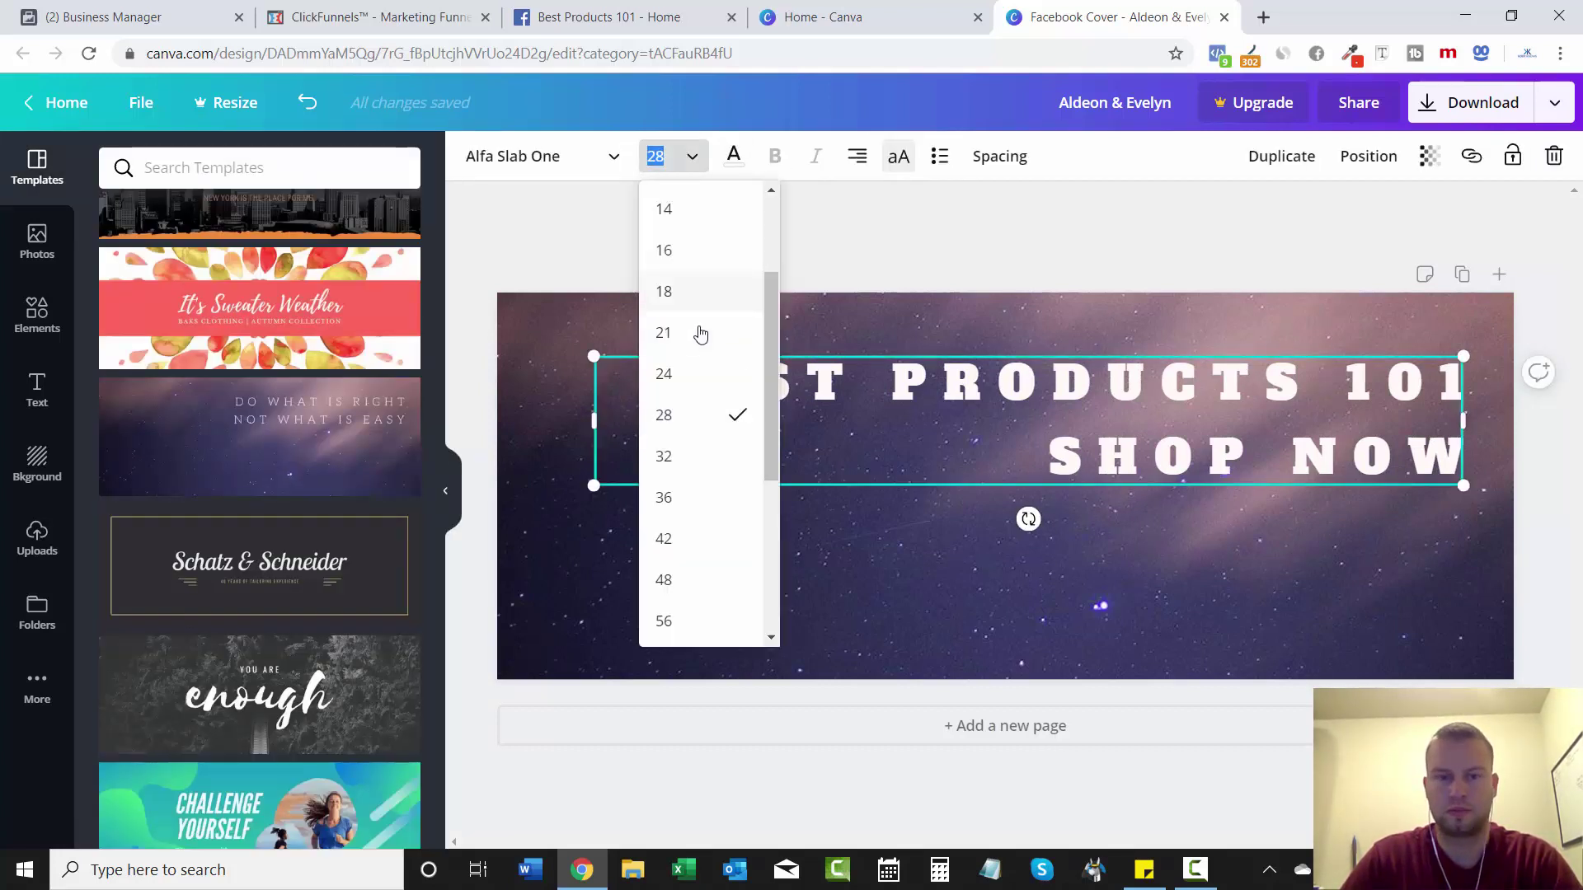
{"action": "left_click", "coordinate": [700, 374]}
{"action": "left_click", "coordinate": [1082, 286]}
{"action": "left_click_drag", "start_coordinate": [1103, 356], "coordinate": [1097, 377]}
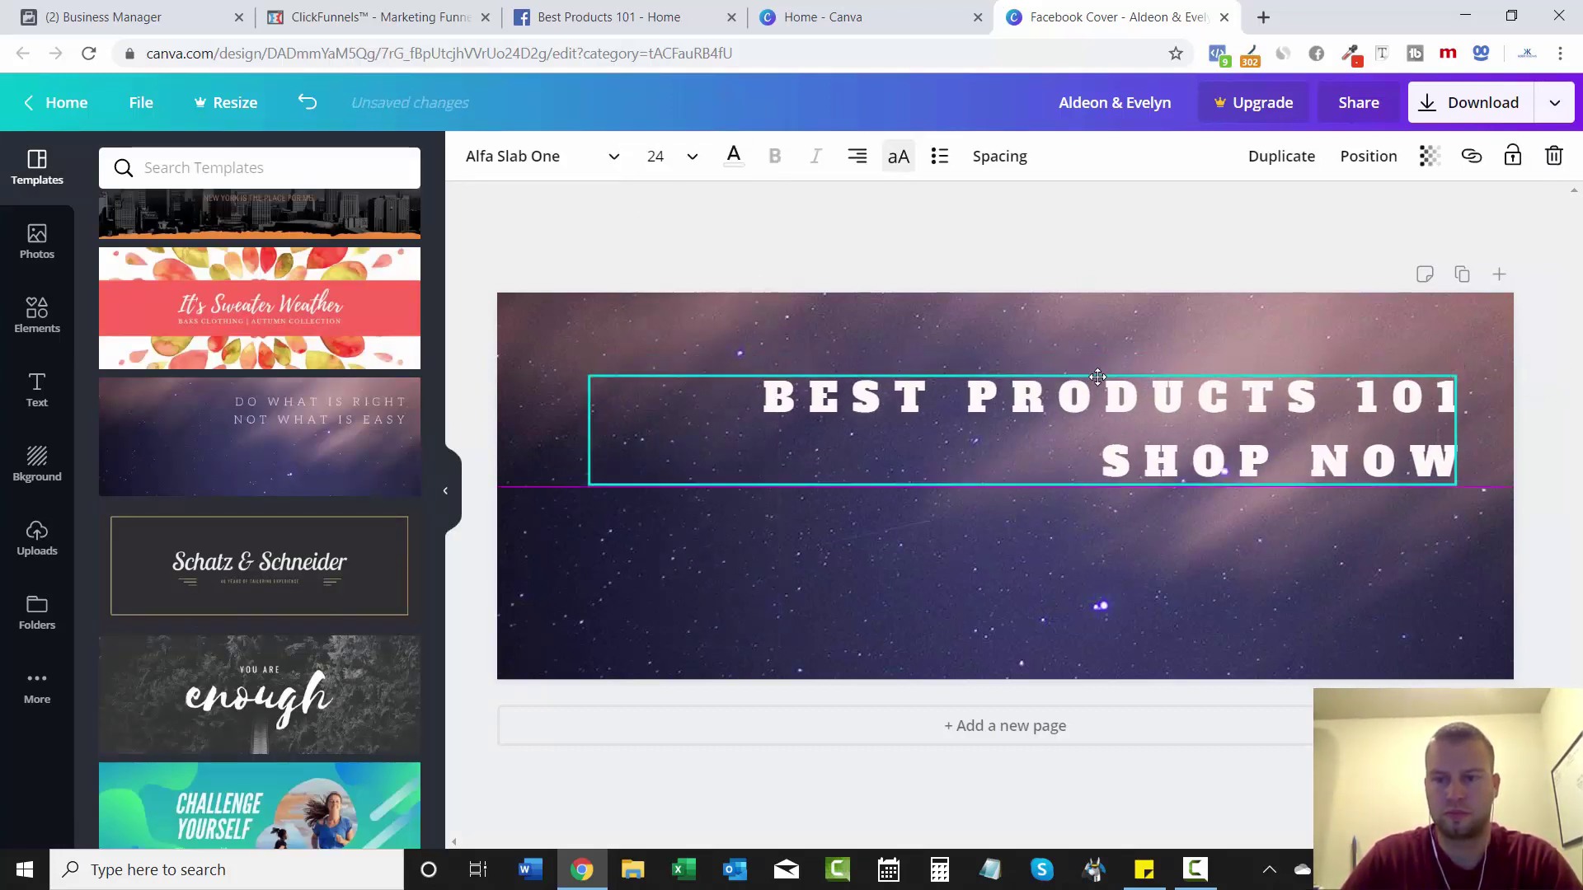
{"action": "left_click", "coordinate": [1146, 321]}
{"action": "left_click", "coordinate": [1204, 216]}
- Download the cover design as a PNG
{"action": "left_click", "coordinate": [1455, 104]}
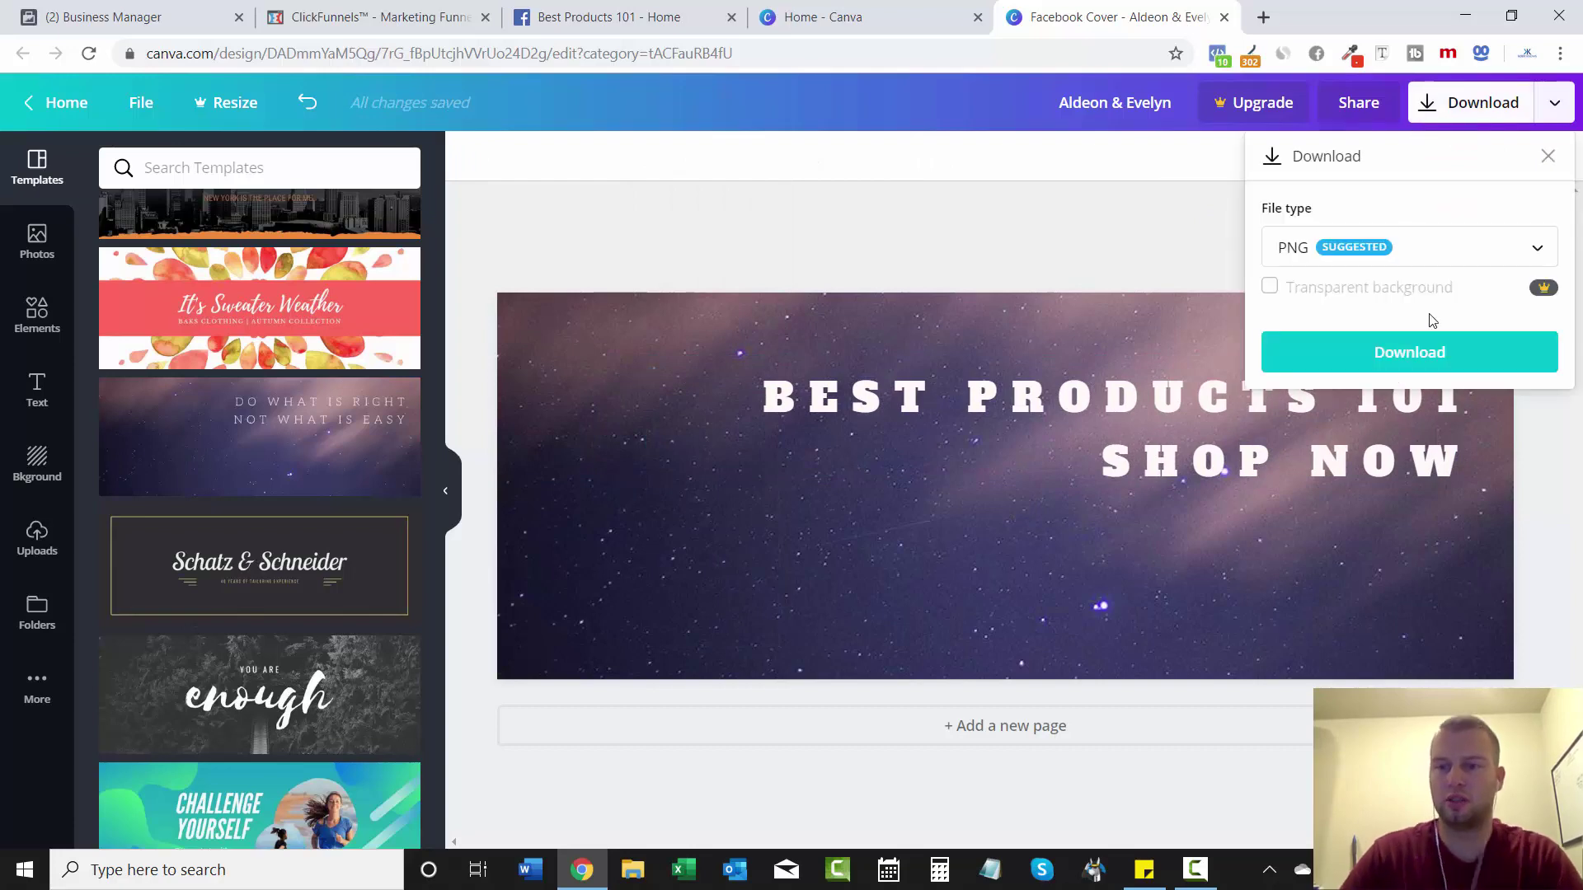
{"action": "left_click", "coordinate": [1422, 359]}
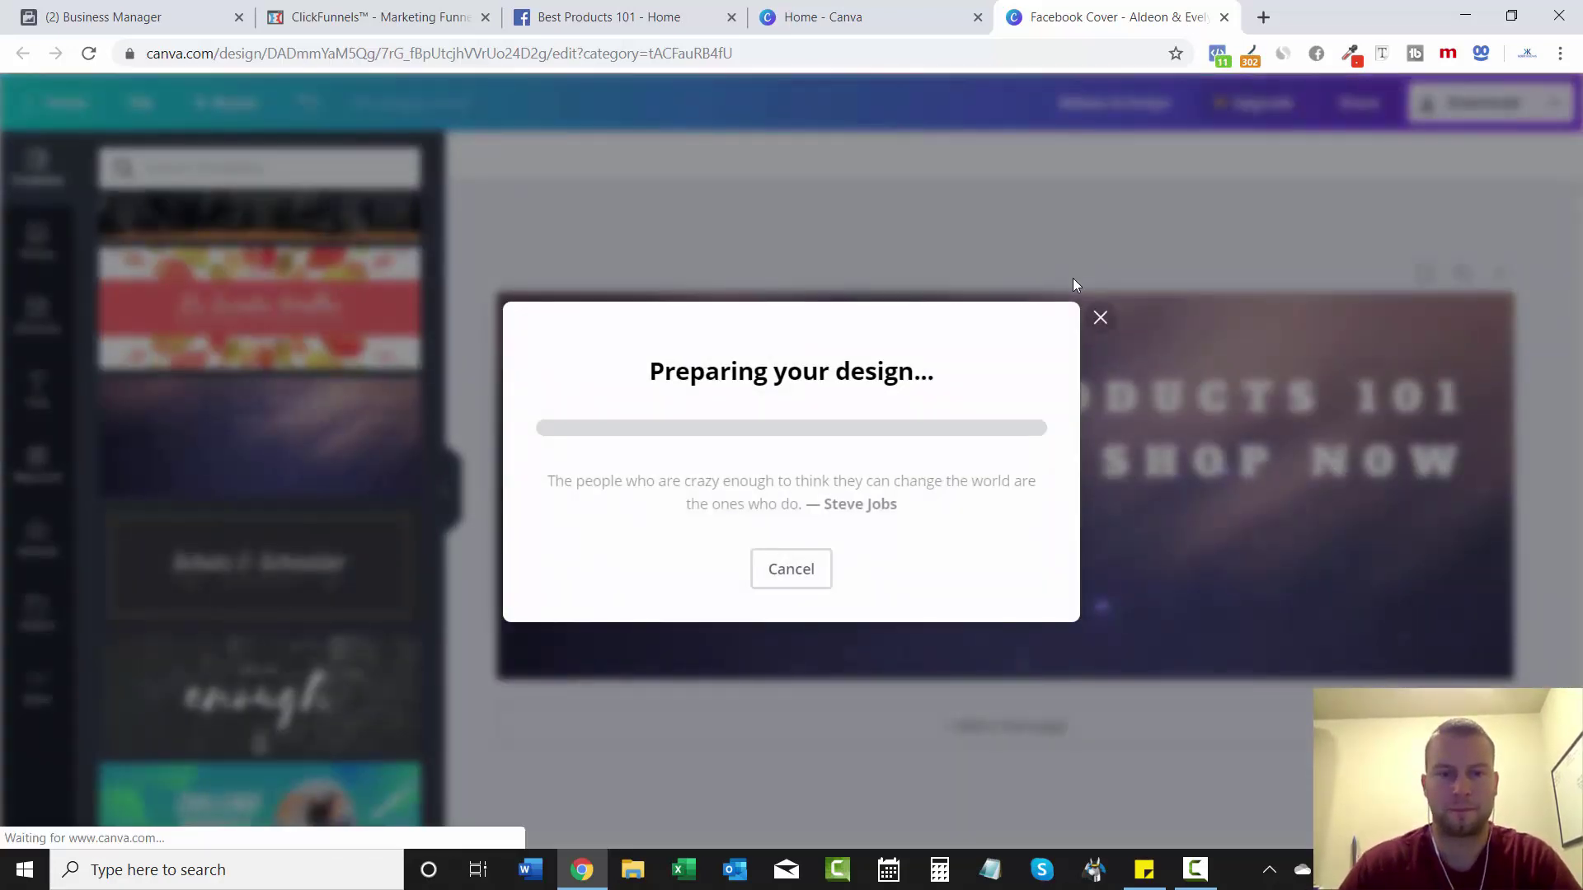
{"action": "left_click", "coordinate": [657, 15]}
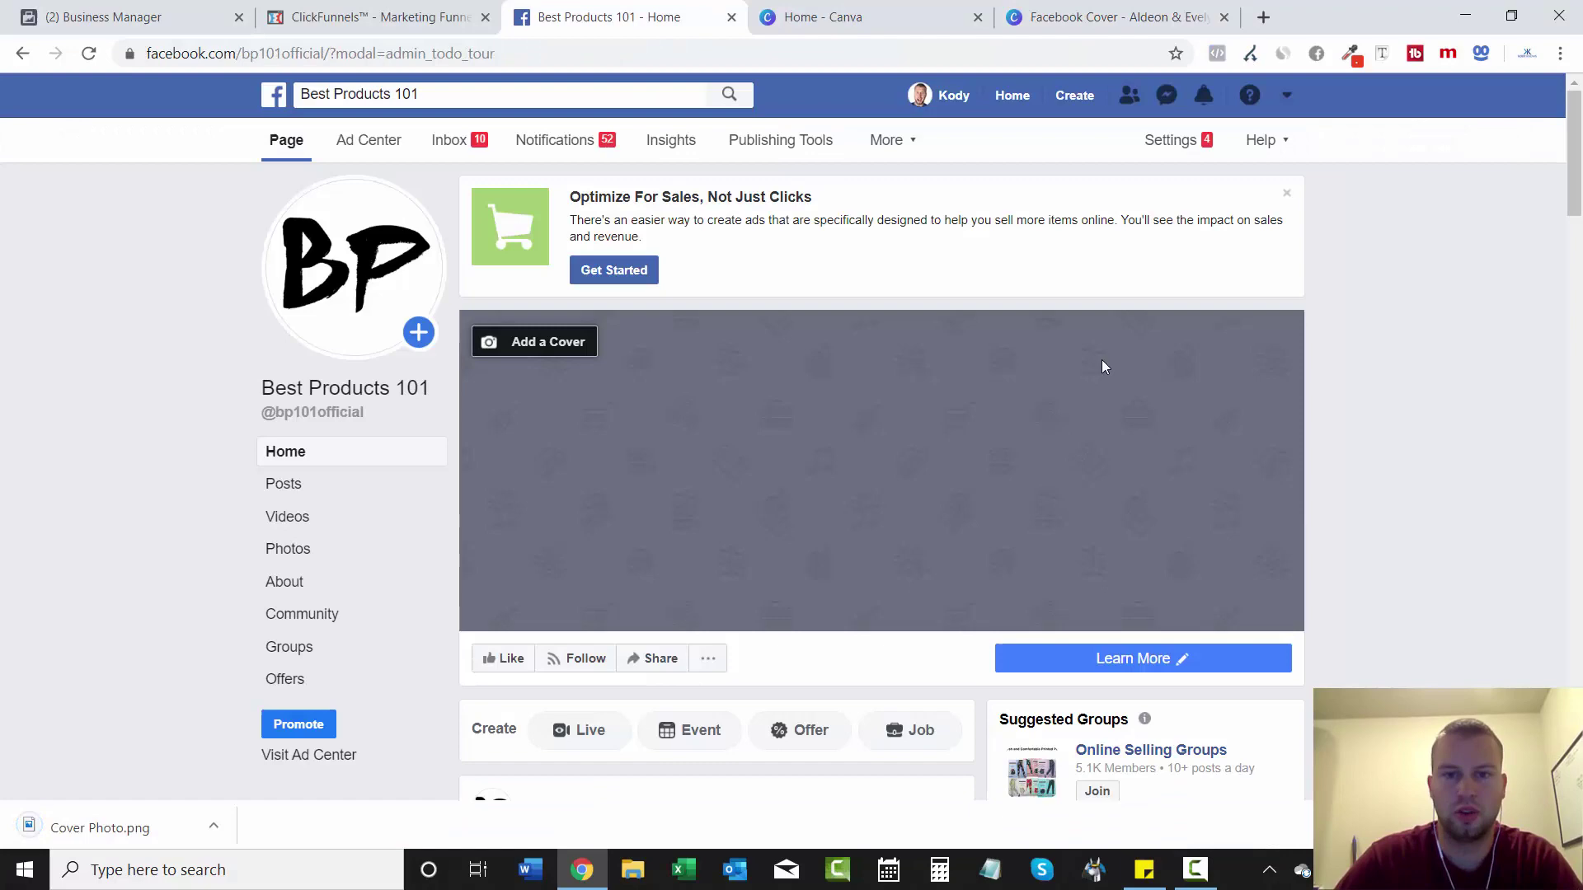
- Upload Cover Photo.png as the Best Products 101 cover and save it
{"action": "left_click", "coordinate": [573, 338]}
{"action": "left_click", "coordinate": [577, 393]}
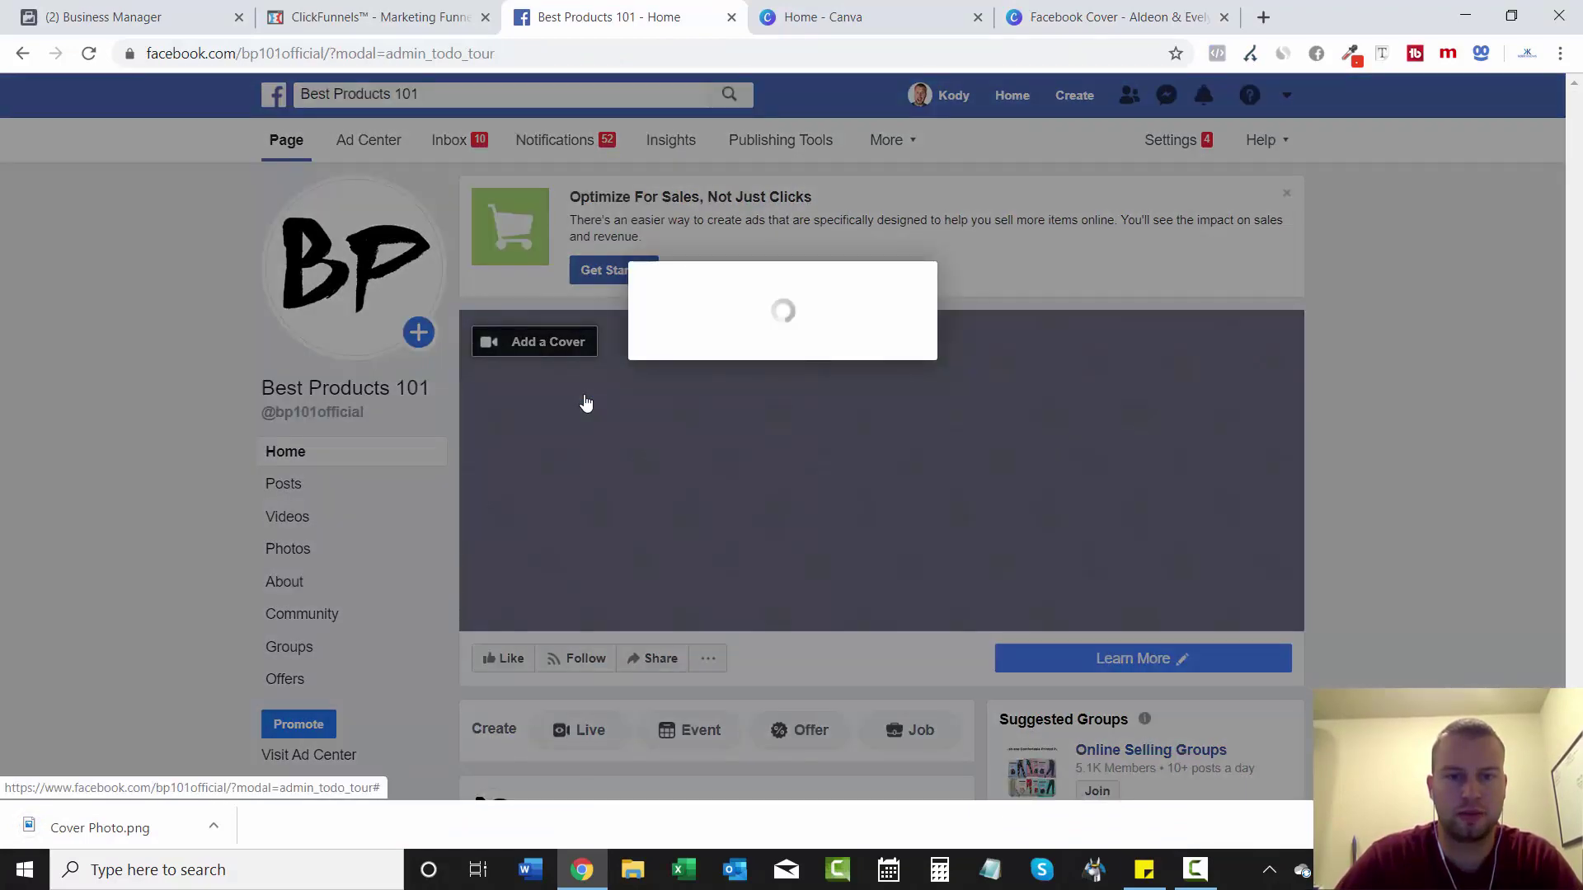
{"action": "key", "text": "Escape"}
{"action": "left_click", "coordinate": [560, 338]}
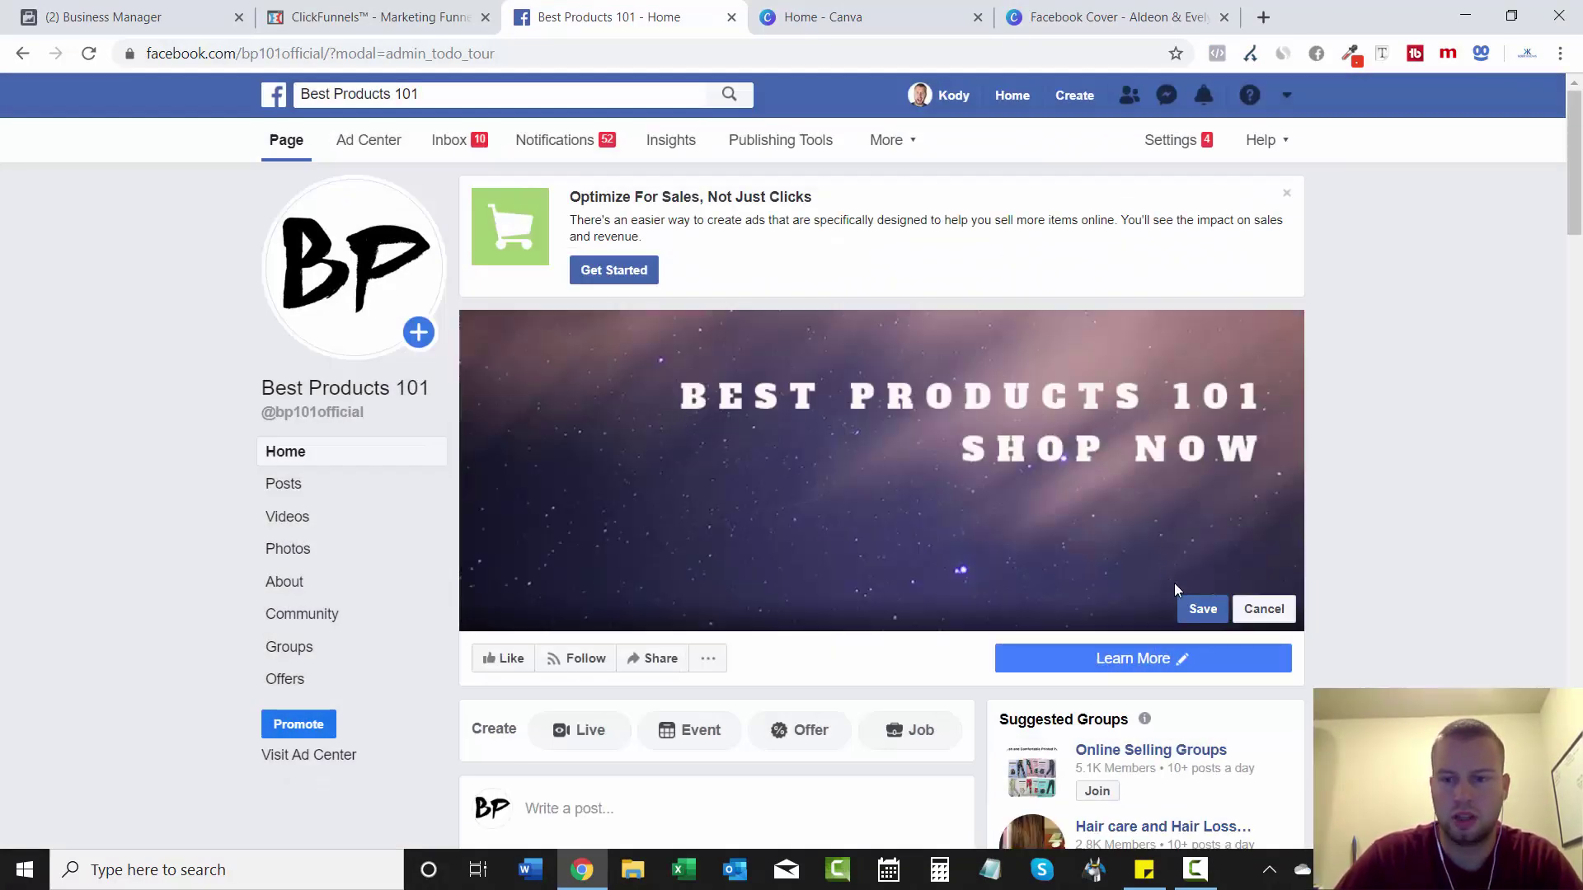
{"action": "left_click", "coordinate": [1203, 606]}
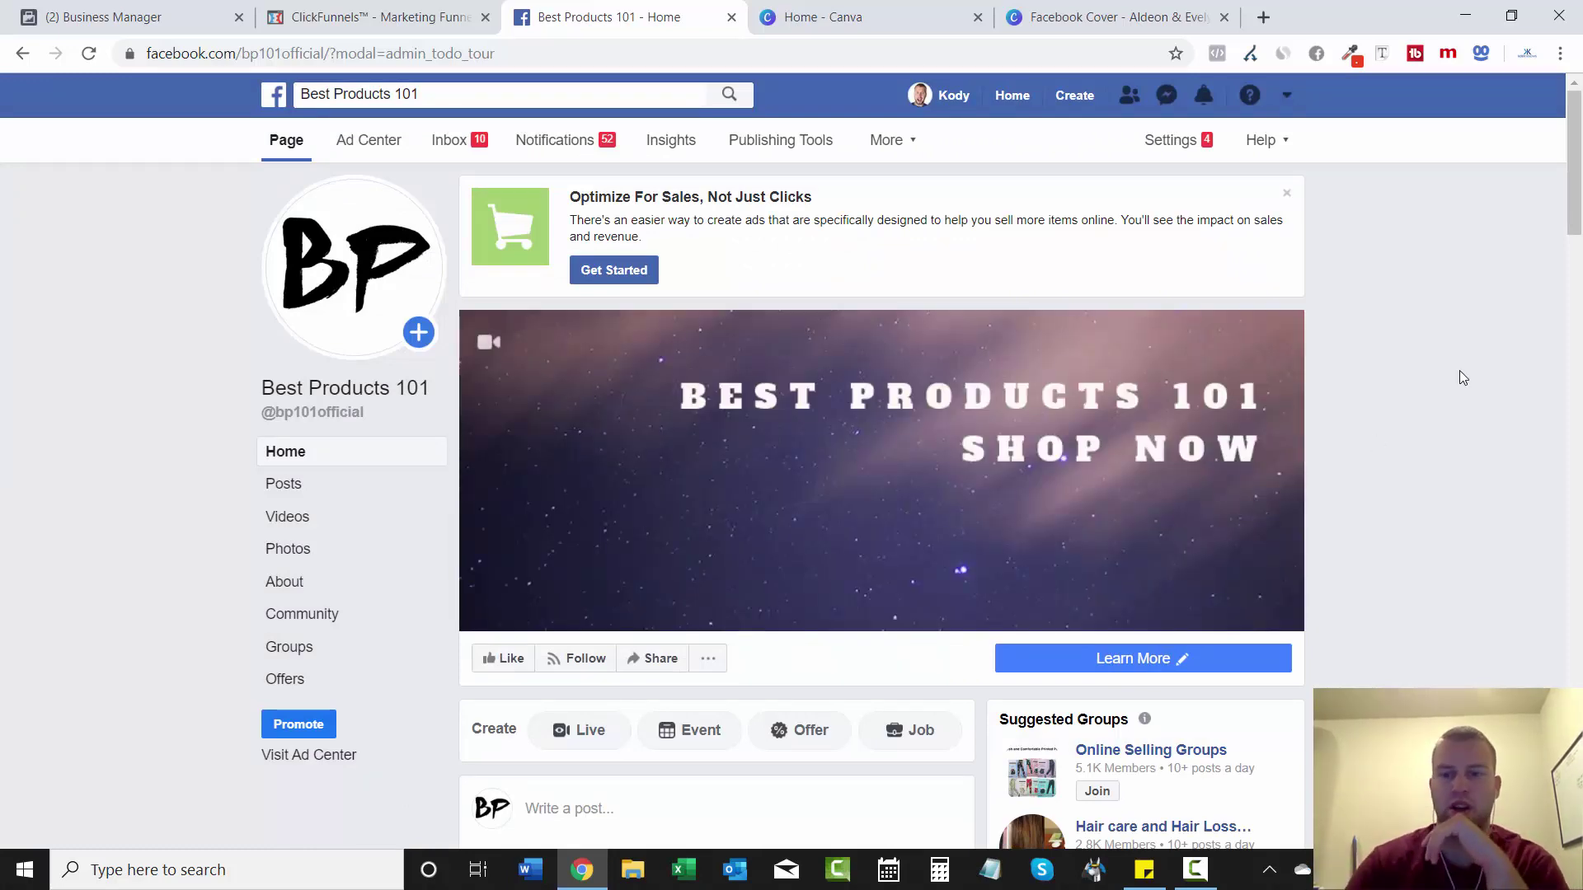
{"action": "scroll", "coordinate": [1546, 365], "scroll_direction": "down", "scroll_amount": 5}
{"action": "scroll", "coordinate": [1545, 365], "scroll_direction": "up", "scroll_amount": 5}
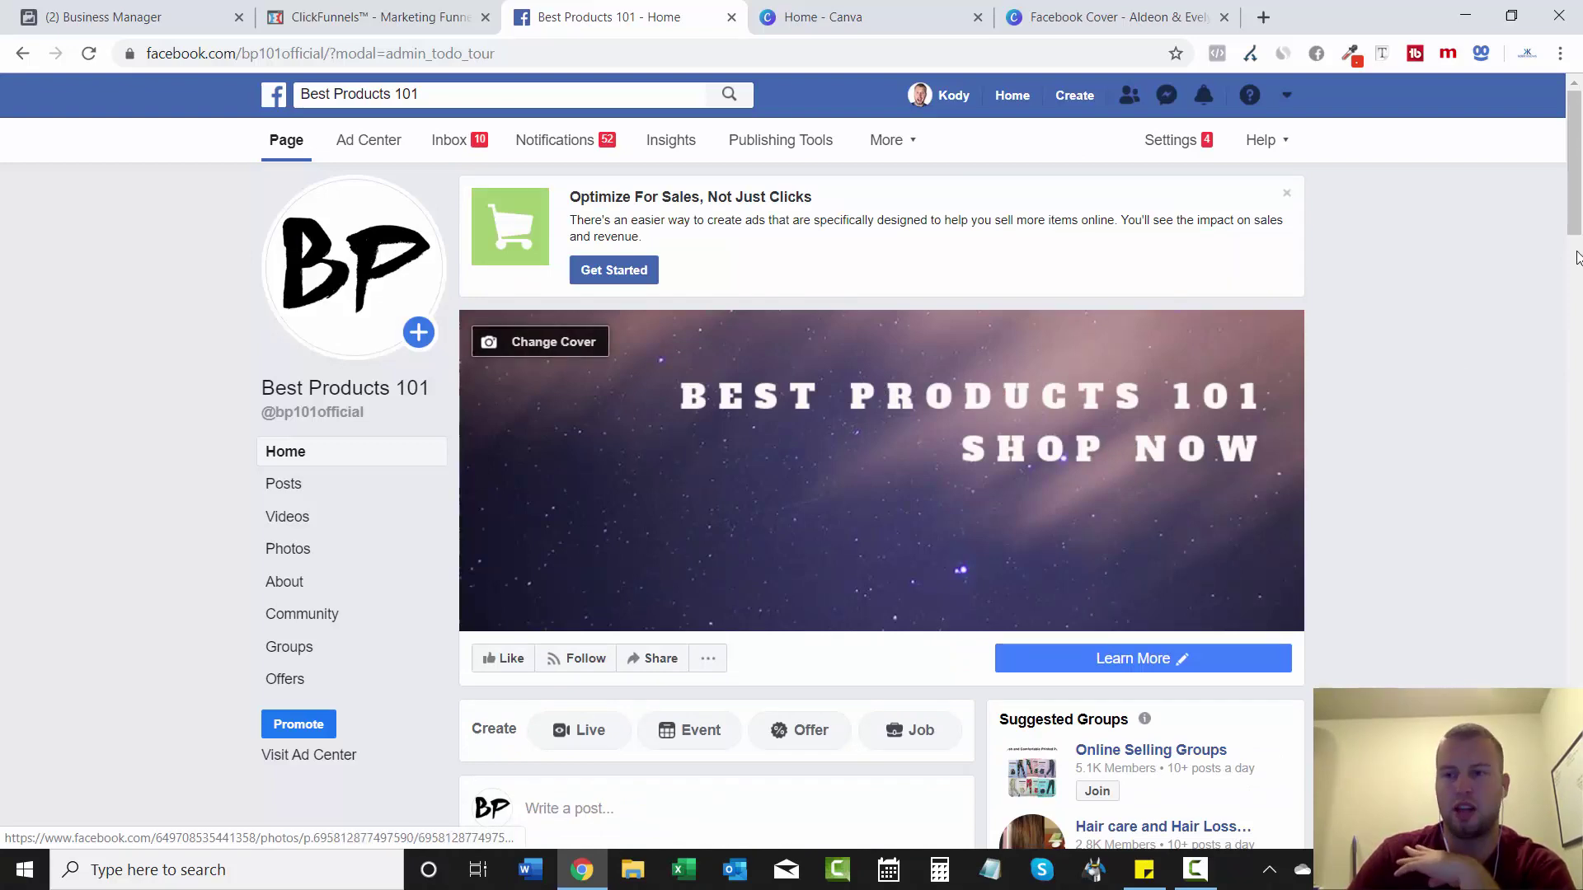
{"action": "scroll", "coordinate": [1578, 257], "scroll_direction": "down", "scroll_amount": 2}
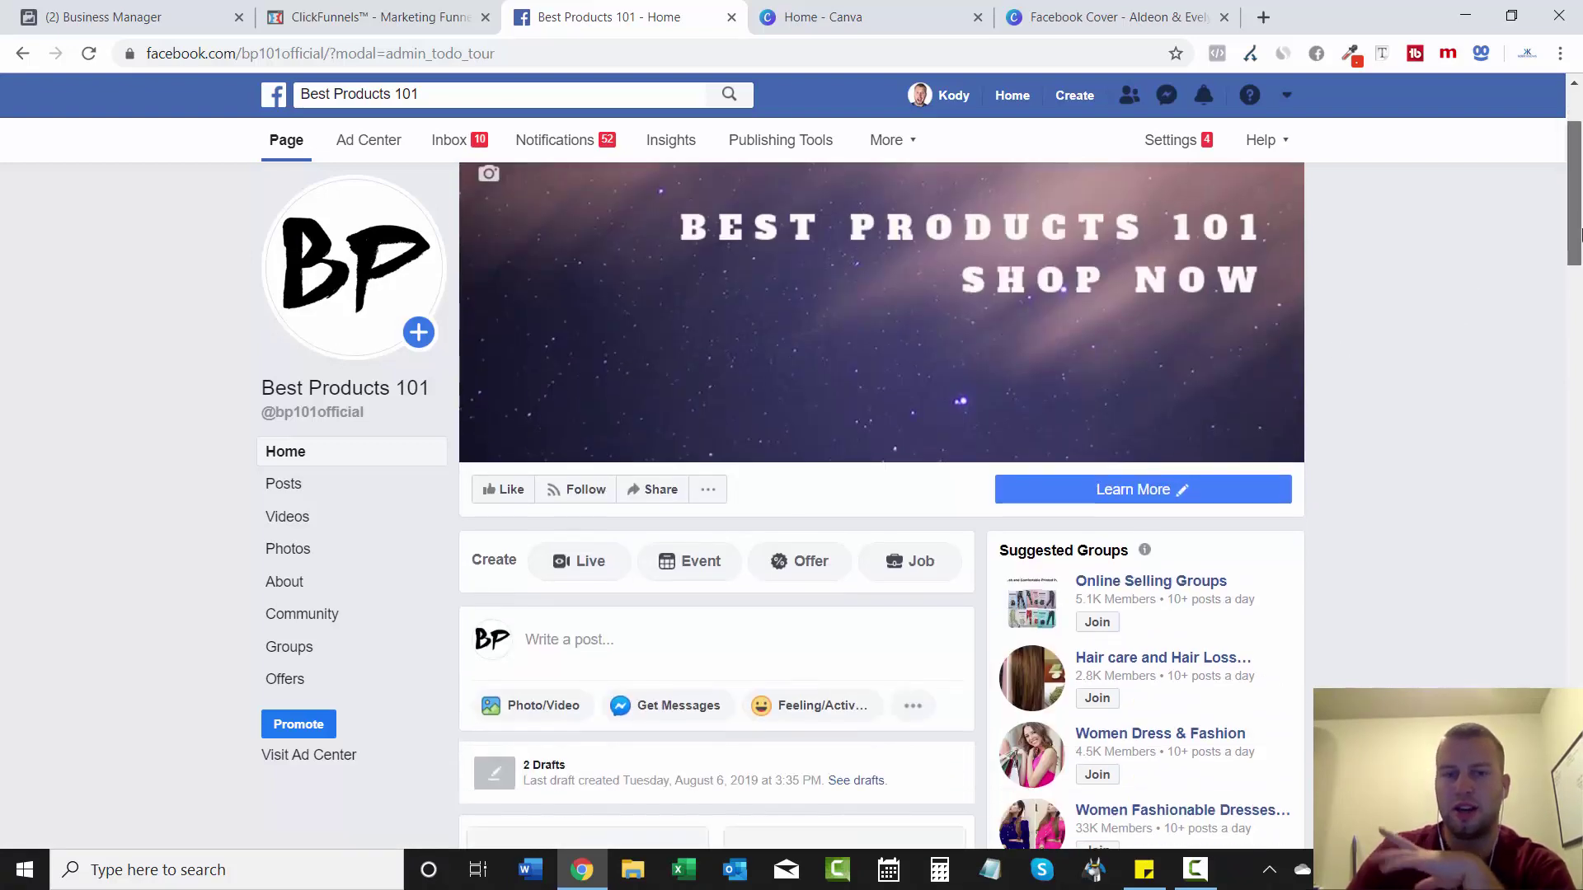
{"action": "scroll", "coordinate": [1577, 234], "scroll_direction": "up", "scroll_amount": 2}
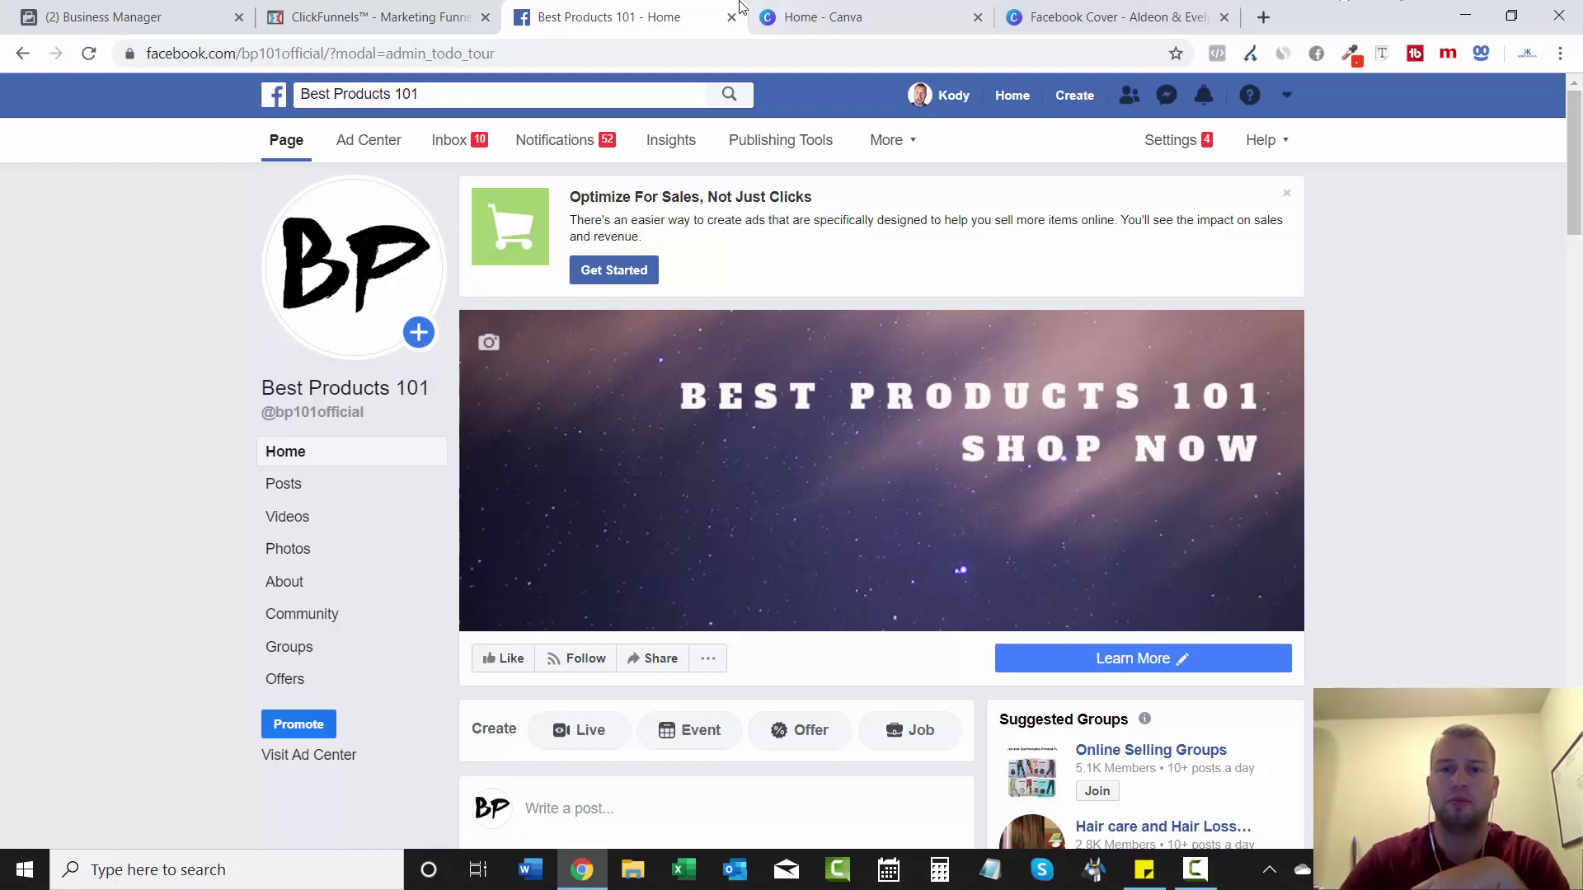
{"action": "left_click", "coordinate": [903, 10]}
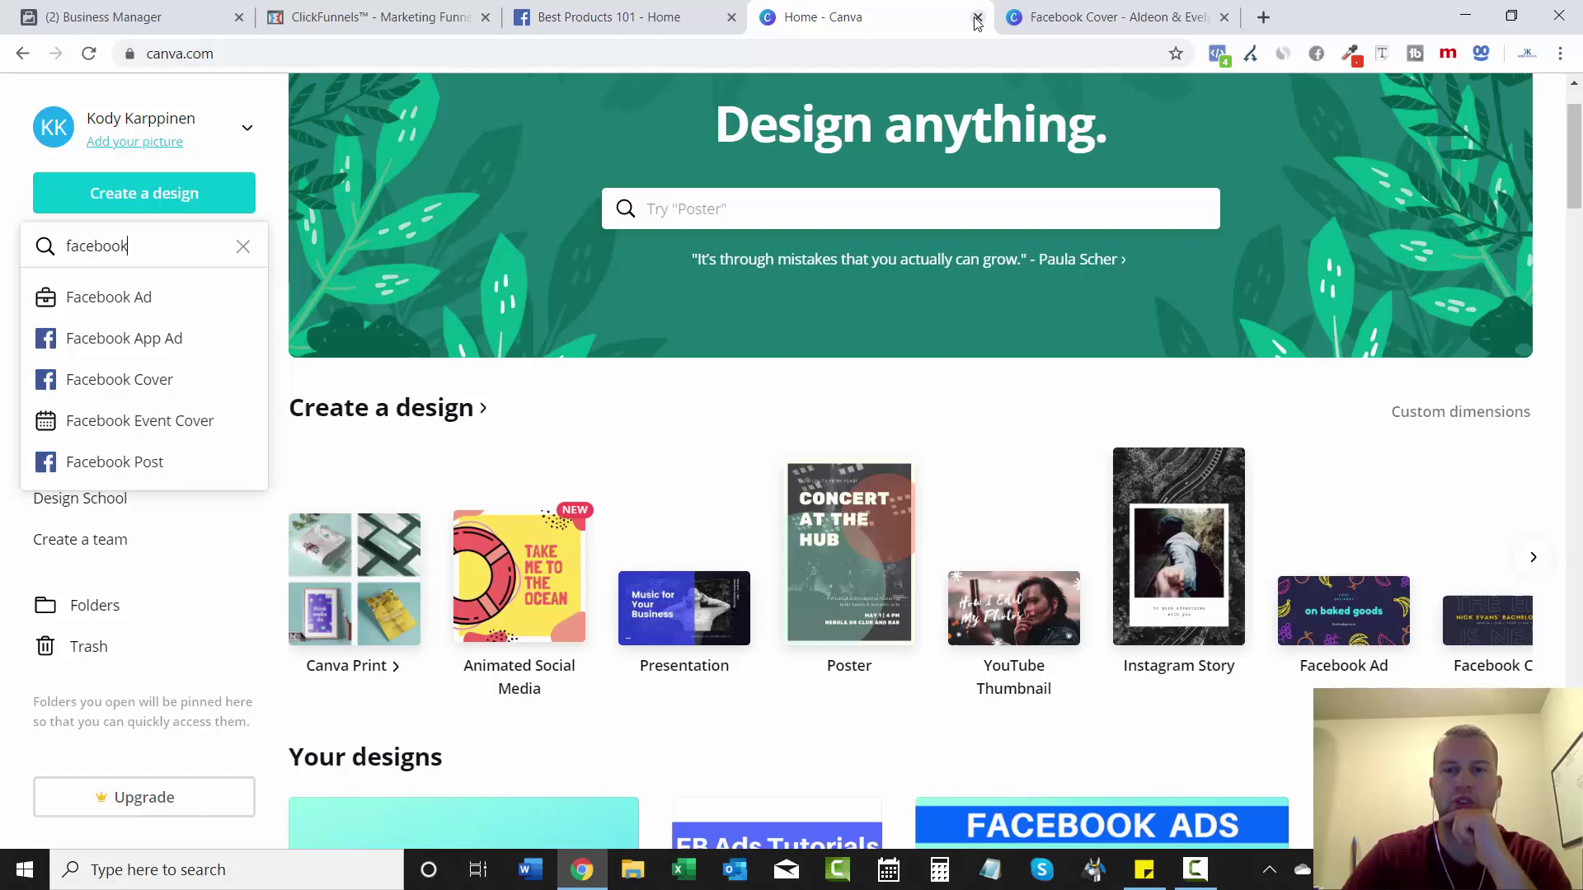
{"action": "left_click", "coordinate": [714, 13]}
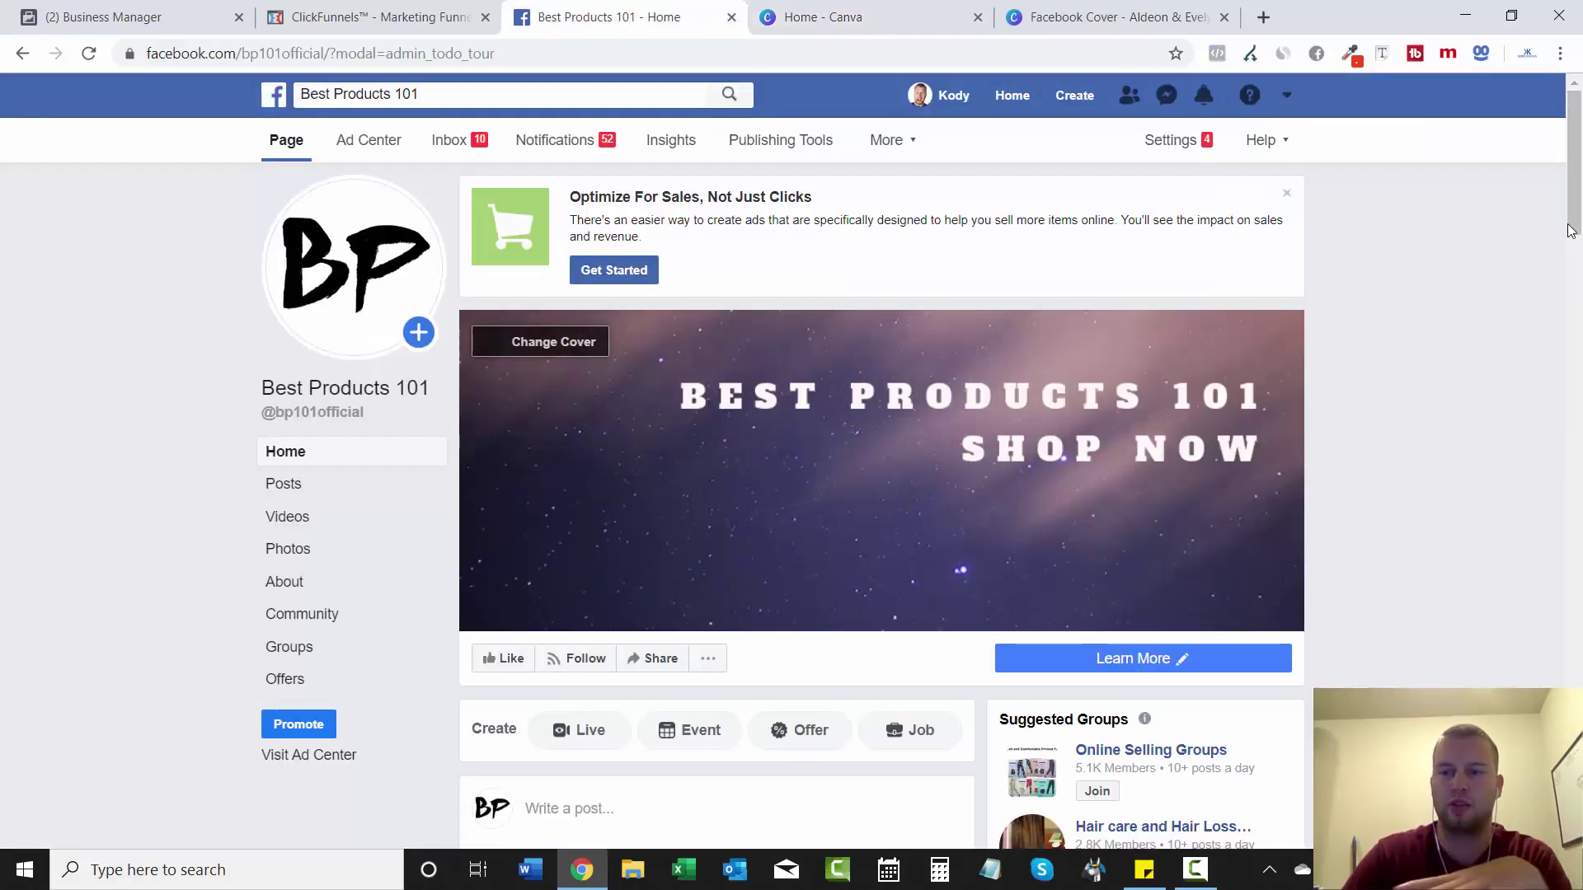
{"action": "scroll", "coordinate": [1576, 222], "scroll_direction": "down", "scroll_amount": 1}
{"action": "scroll", "coordinate": [1576, 218], "scroll_direction": "down", "scroll_amount": 1}
{"action": "scroll", "coordinate": [1577, 322], "scroll_direction": "up", "scroll_amount": 2}
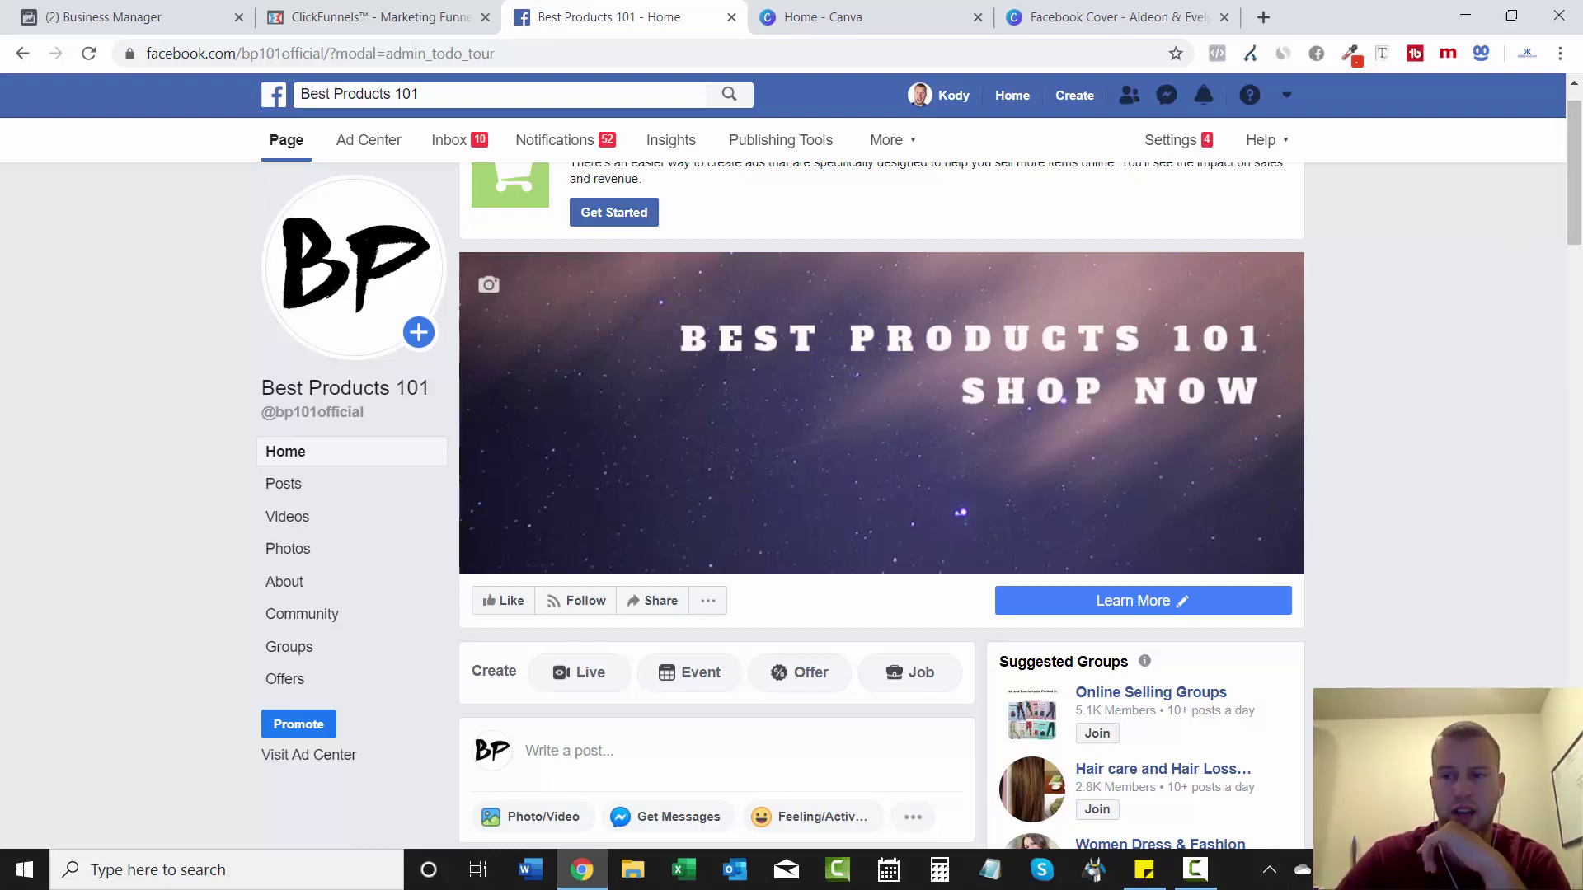
{"action": "scroll", "coordinate": [1525, 247], "scroll_direction": "down", "scroll_amount": 1}
{"action": "scroll", "coordinate": [1542, 259], "scroll_direction": "up", "scroll_amount": 1}
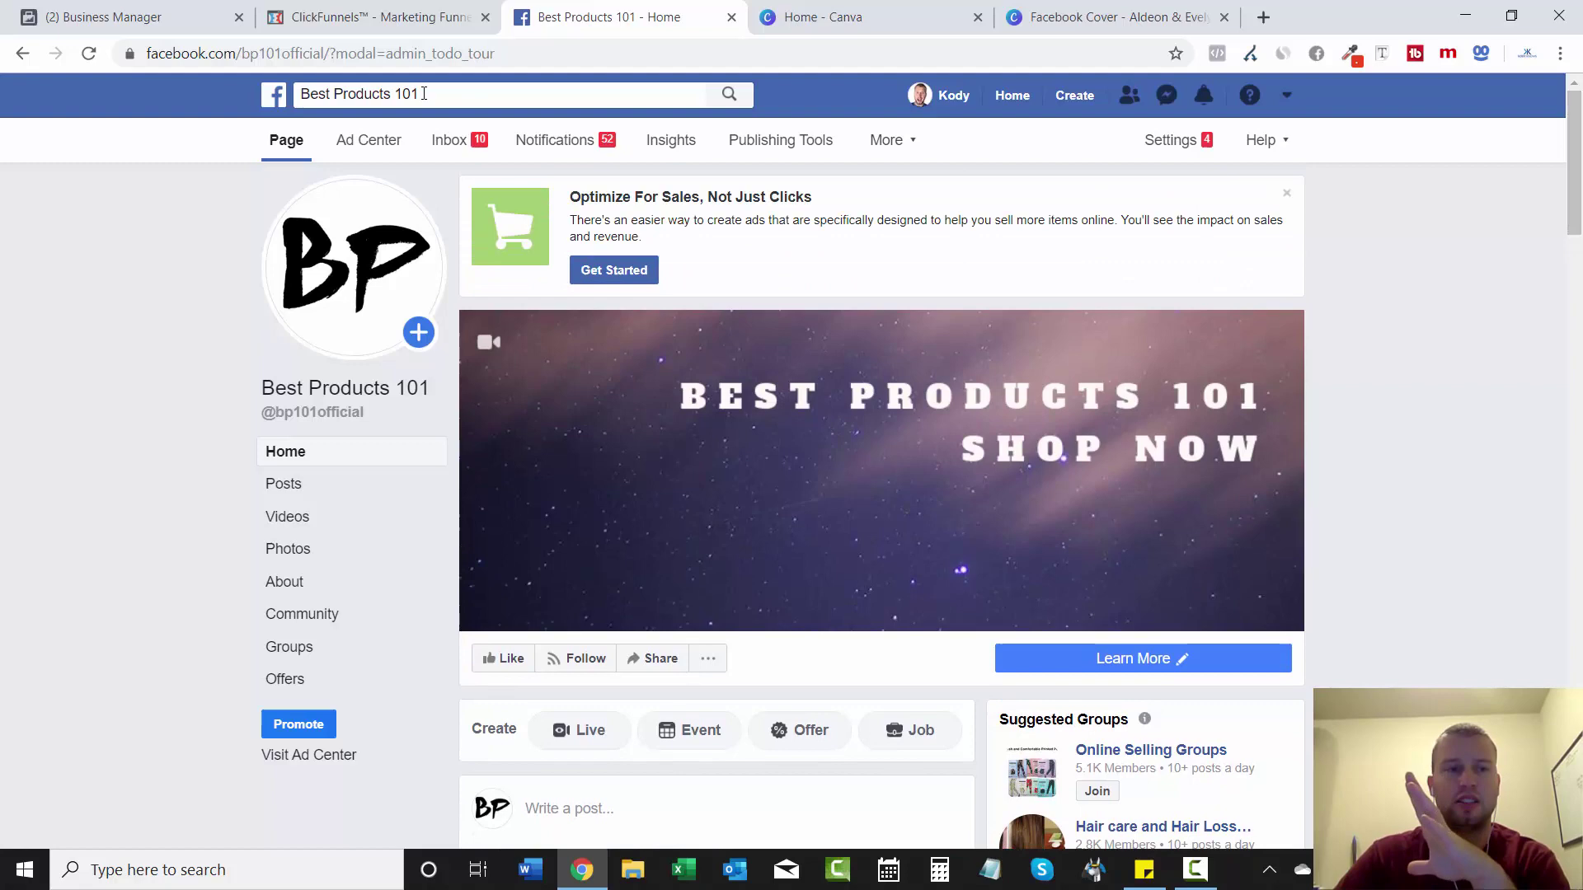
- Switch to the Business Manager tab to view its Home page and setup checklist
{"action": "left_click", "coordinate": [86, 17]}
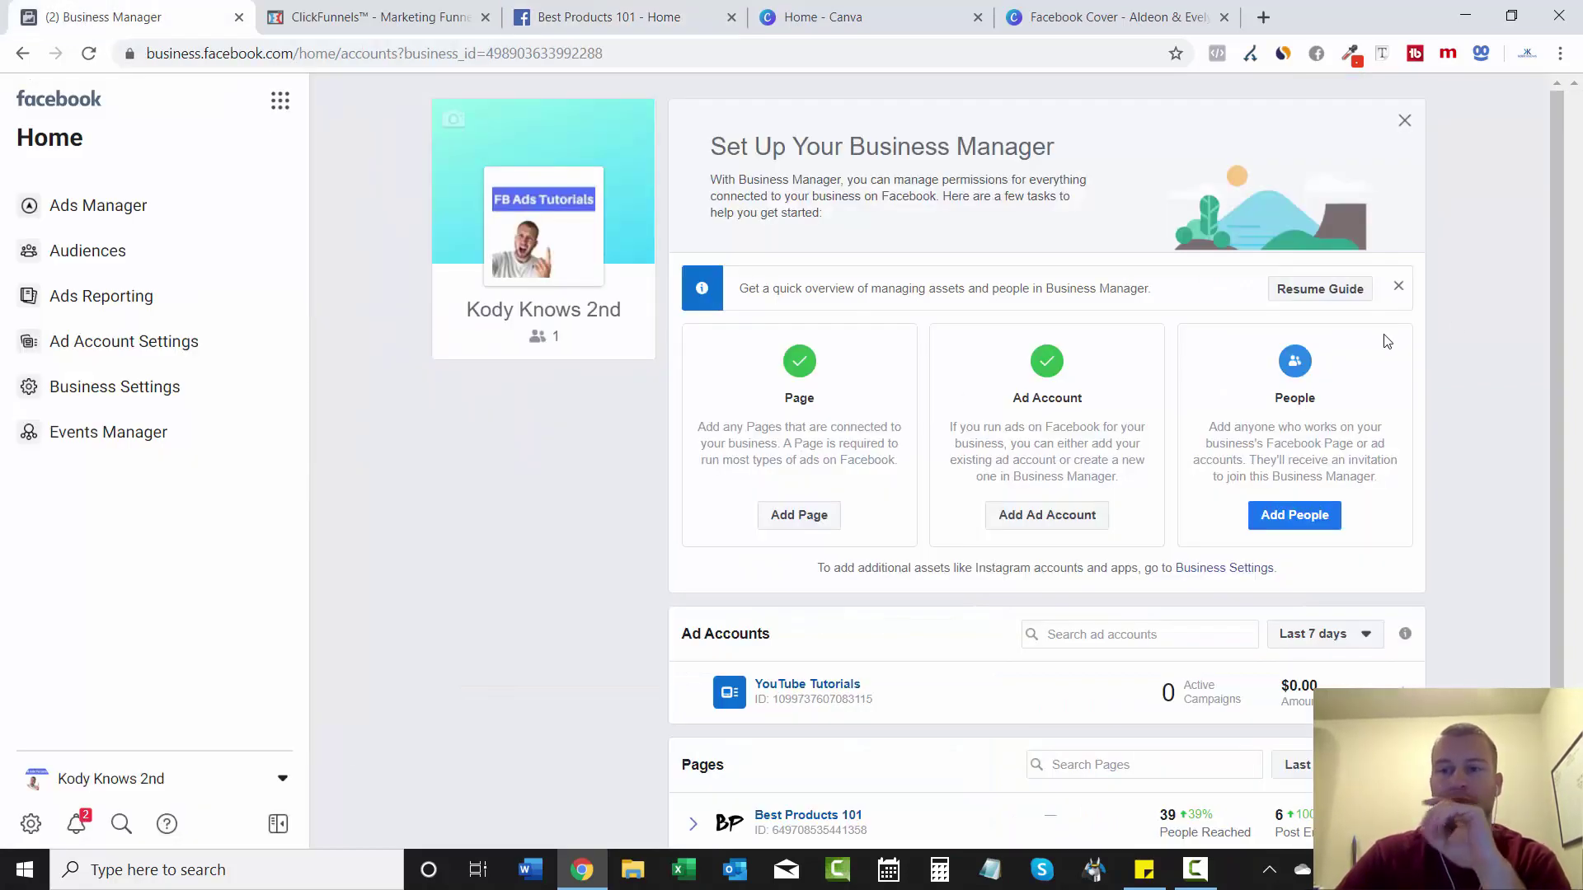